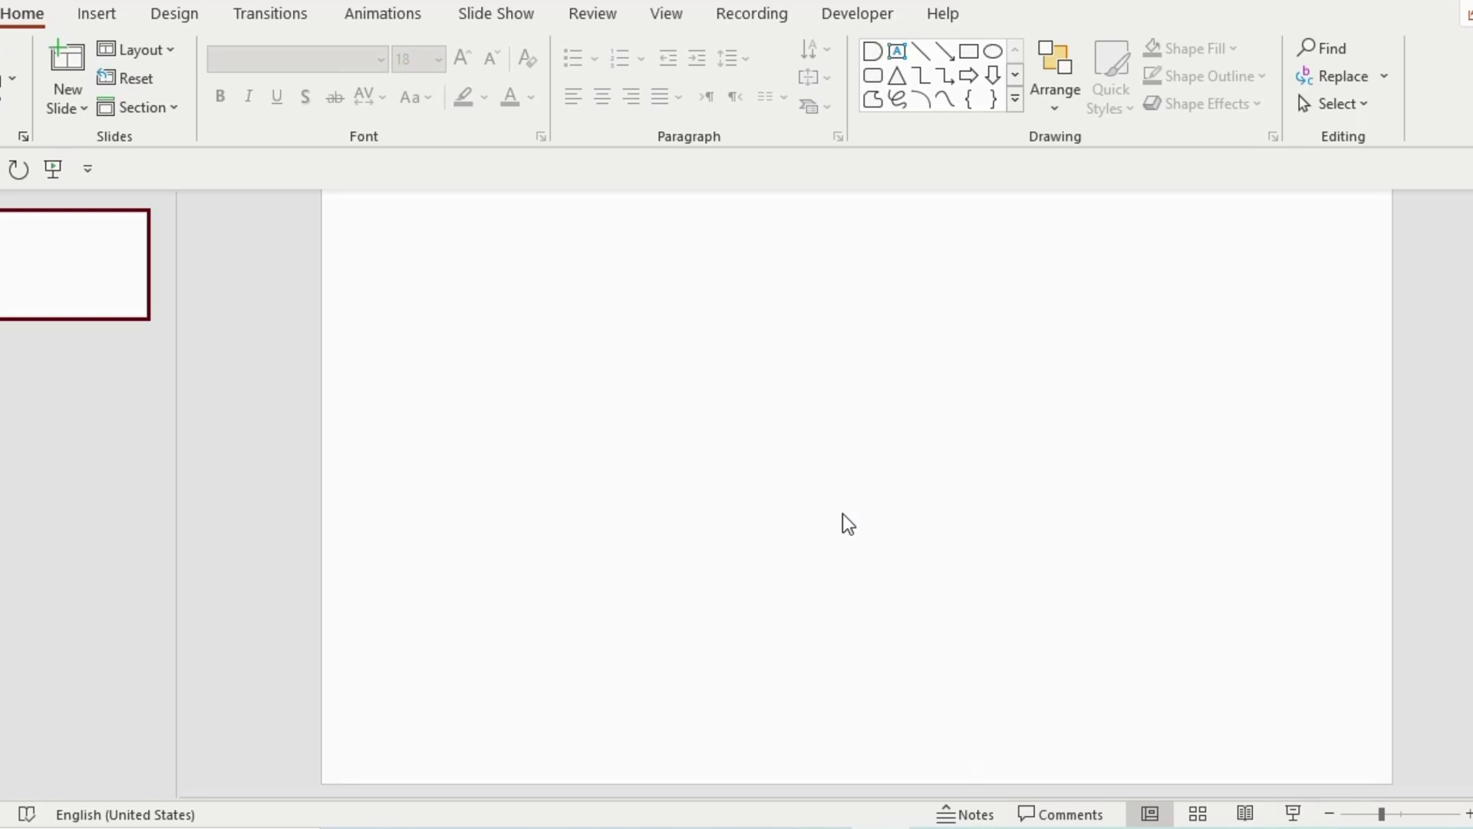
- Give the slide background a gradient fill with a grey first stop
{"action": "right_click", "coordinate": [843, 513]}
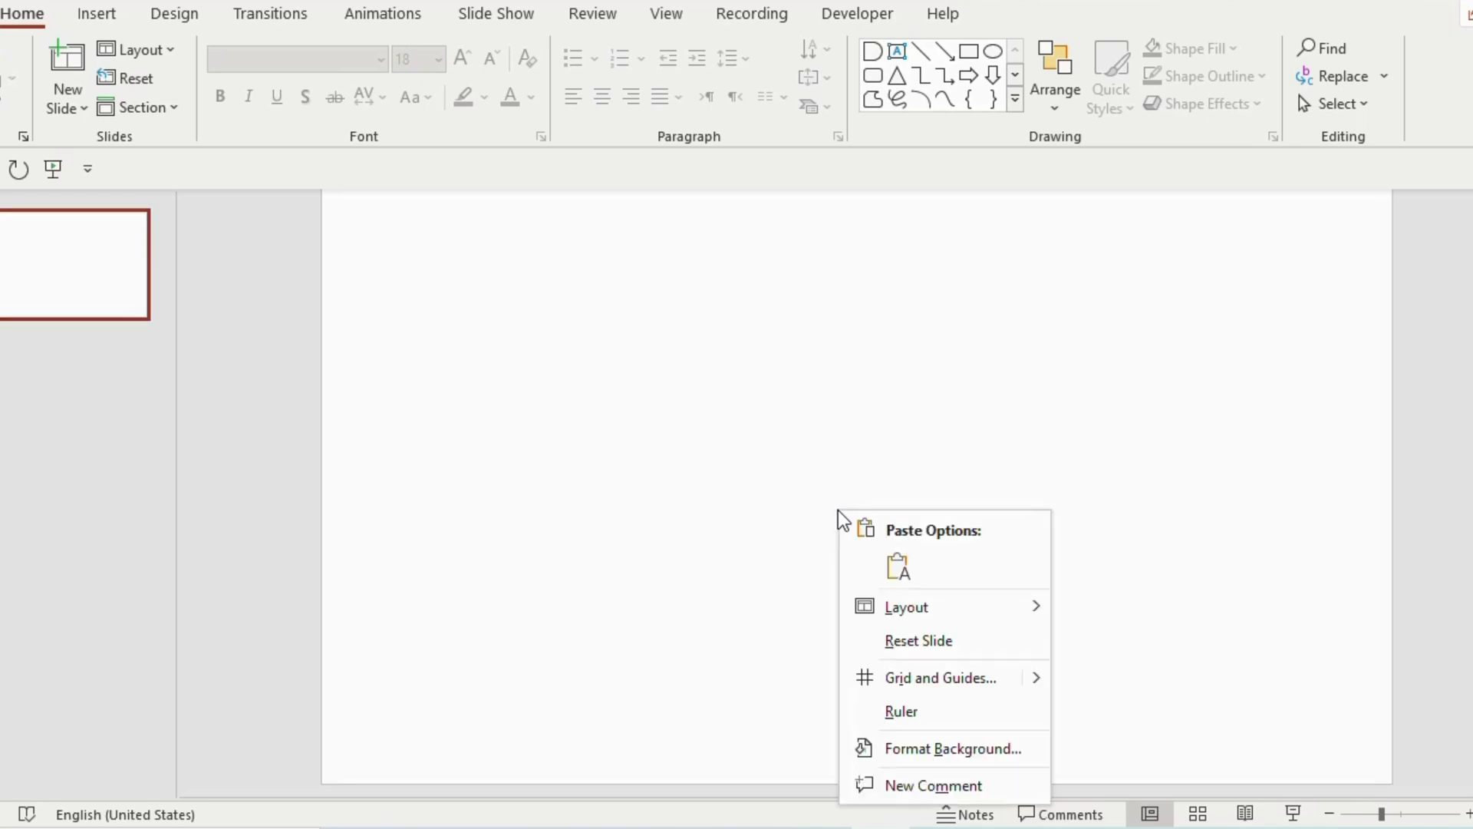
{"action": "left_click", "coordinate": [953, 750]}
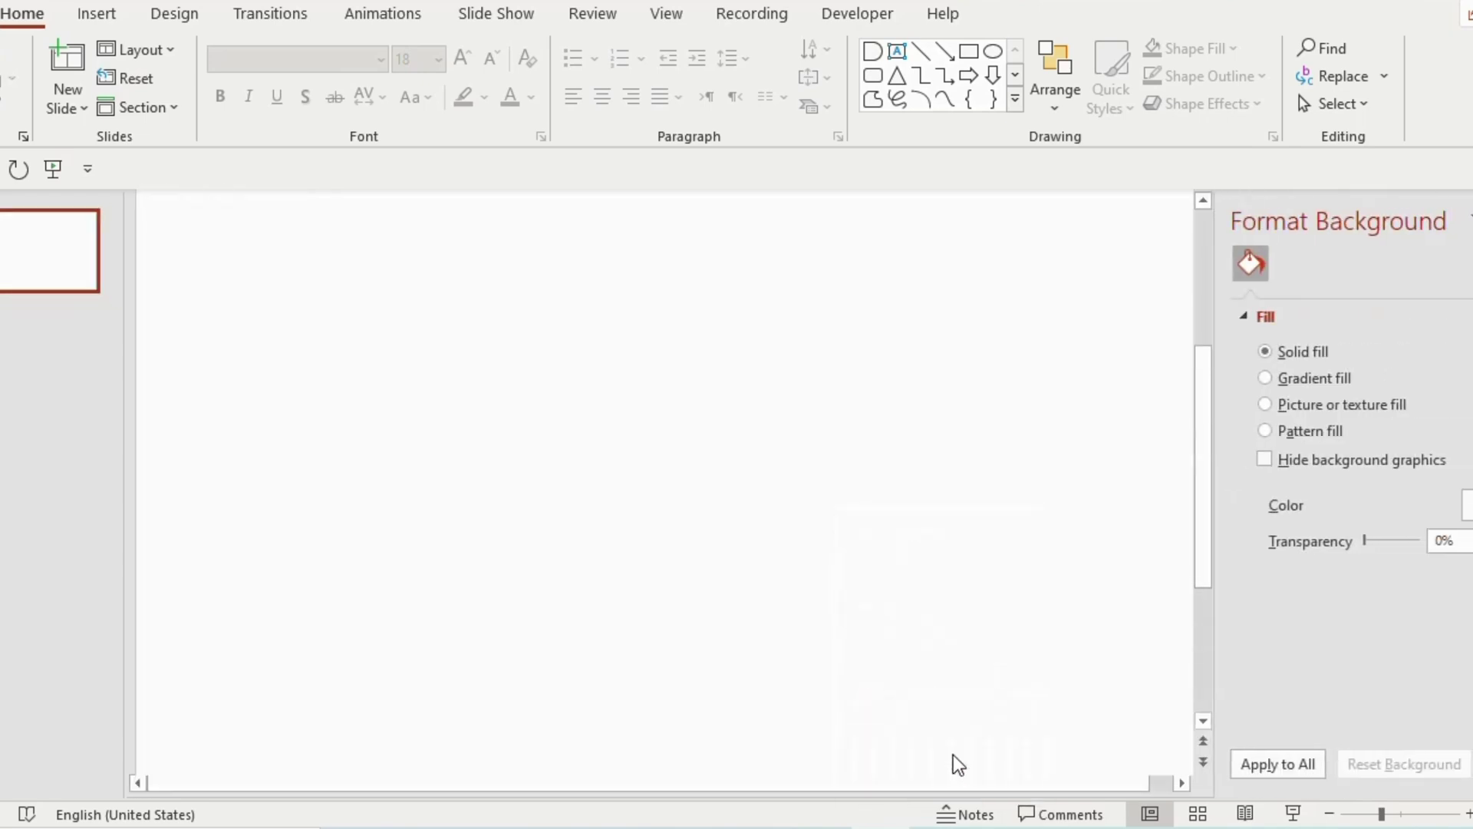
{"action": "left_click", "coordinate": [1263, 379]}
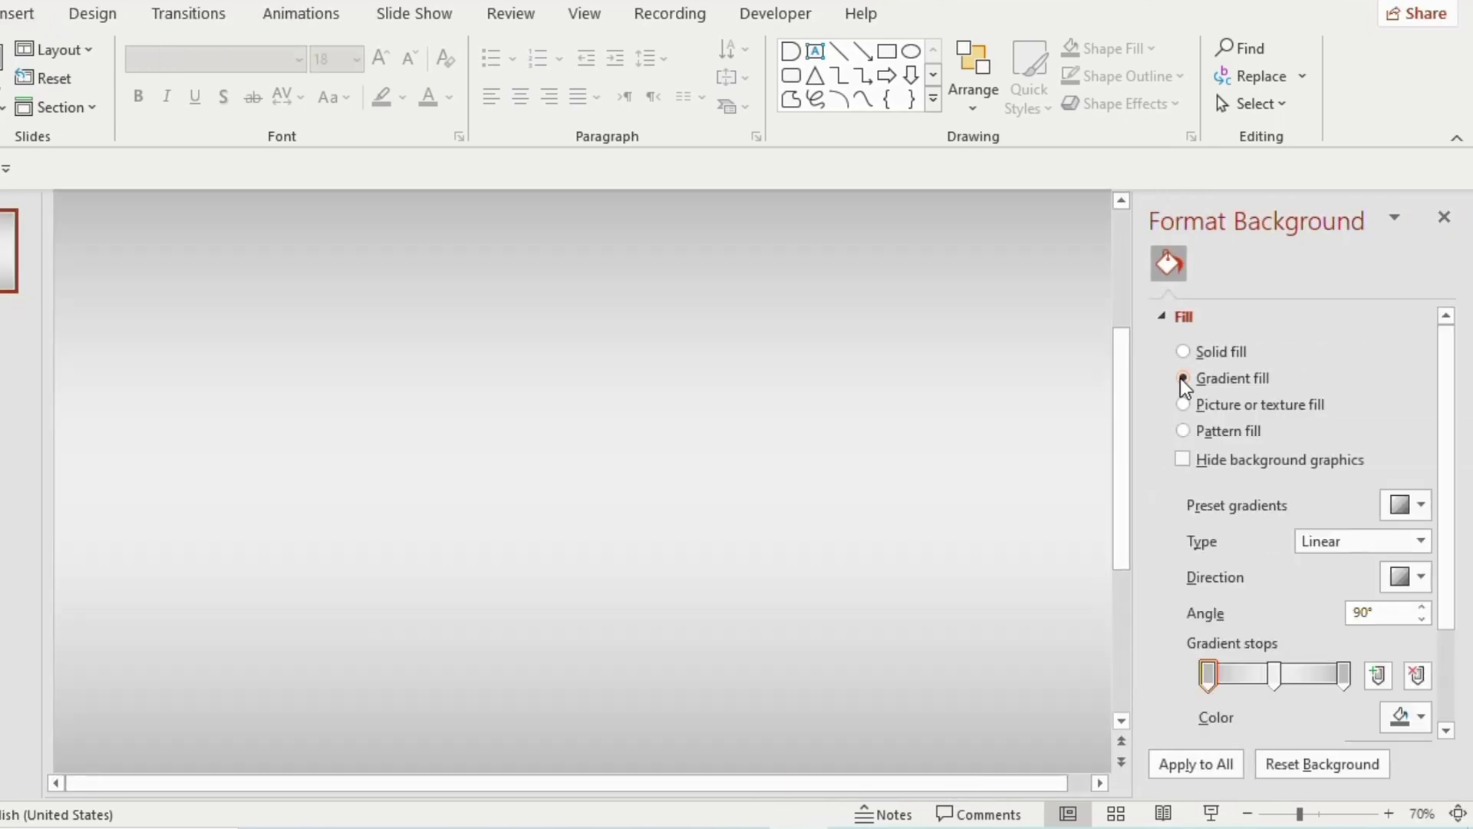
{"action": "left_click_drag", "start_coordinate": [1450, 444], "coordinate": [1456, 526]}
{"action": "left_click", "coordinate": [1419, 588]}
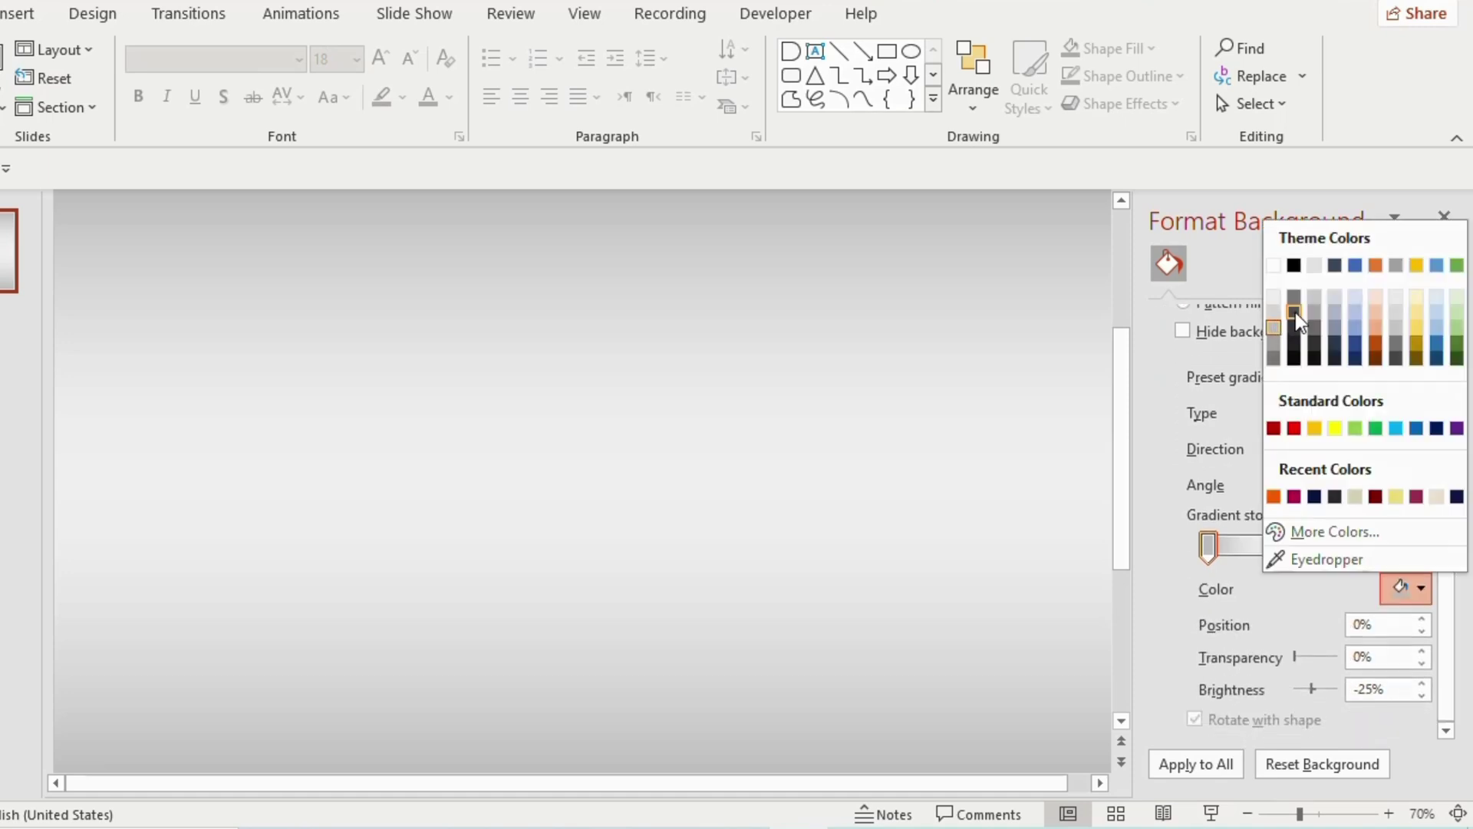
{"action": "left_click", "coordinate": [1295, 298]}
- Recolour the last and middle gradient stops darker grey, making the middle stop 12% transparent
{"action": "left_click", "coordinate": [1345, 551]}
{"action": "left_click", "coordinate": [1421, 589]}
{"action": "left_click", "coordinate": [1304, 295]}
{"action": "left_click", "coordinate": [1274, 547]}
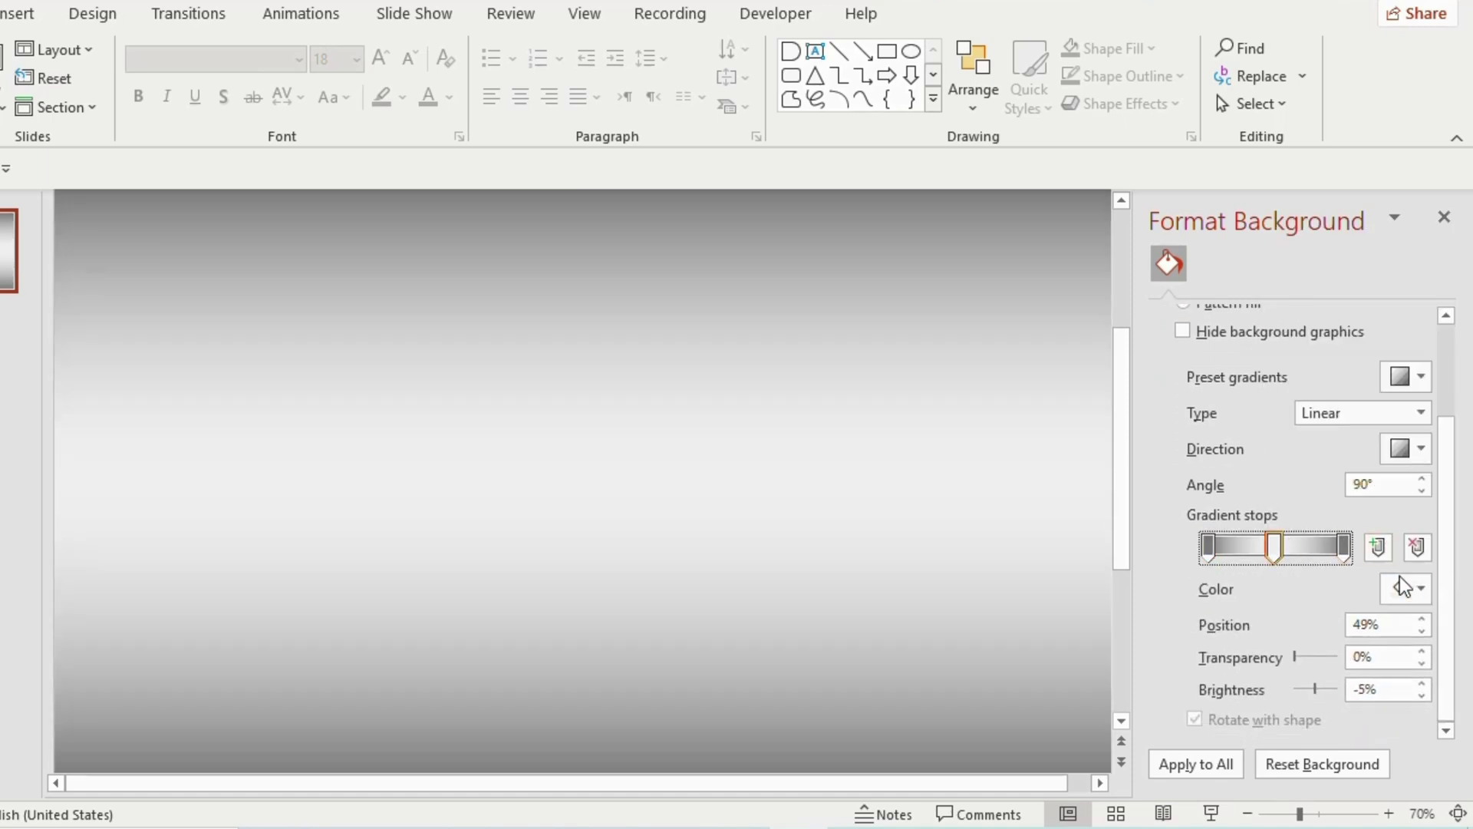
{"action": "left_click", "coordinate": [1422, 588]}
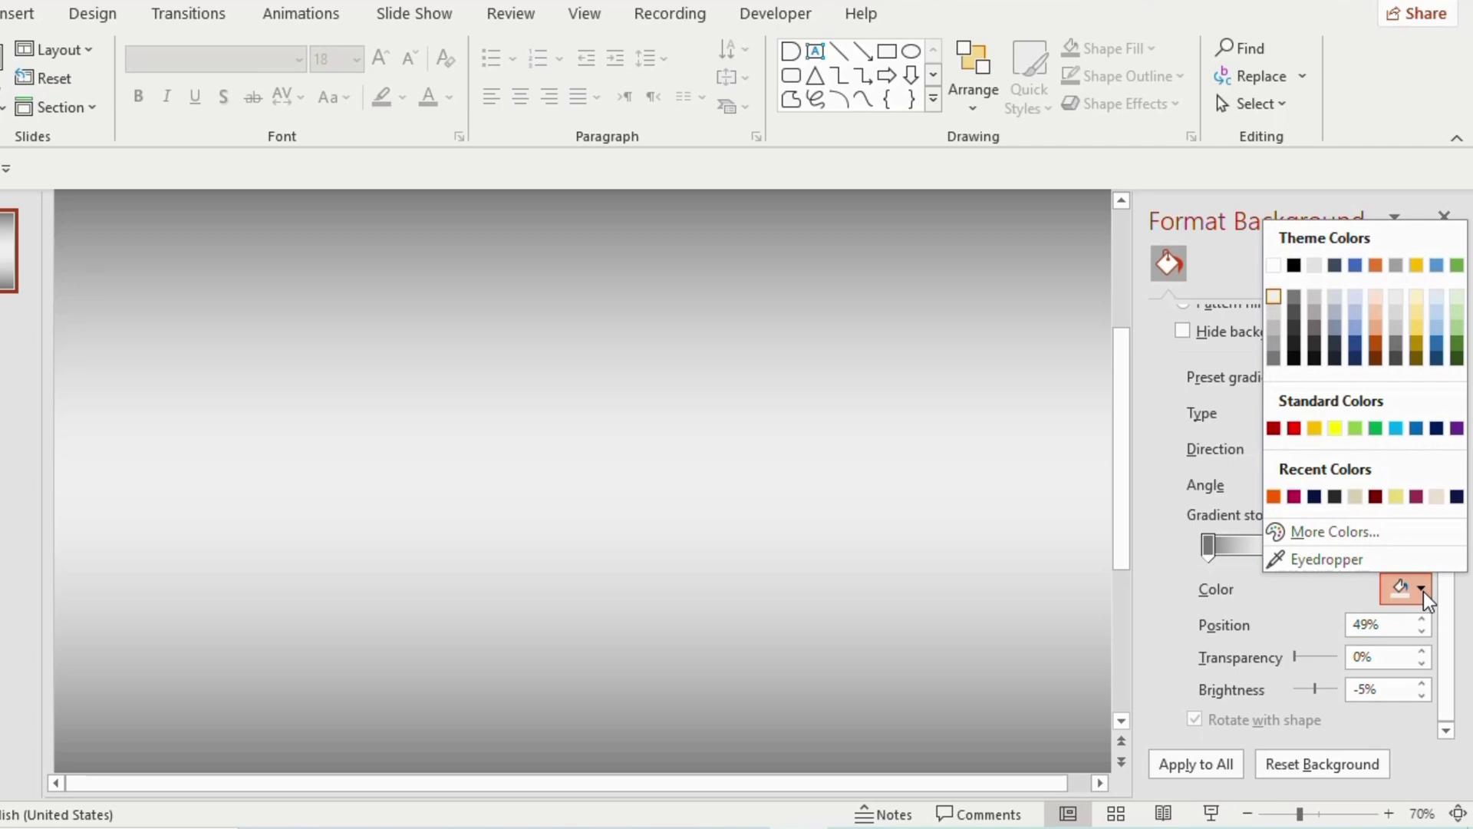
{"action": "left_click", "coordinate": [1314, 297]}
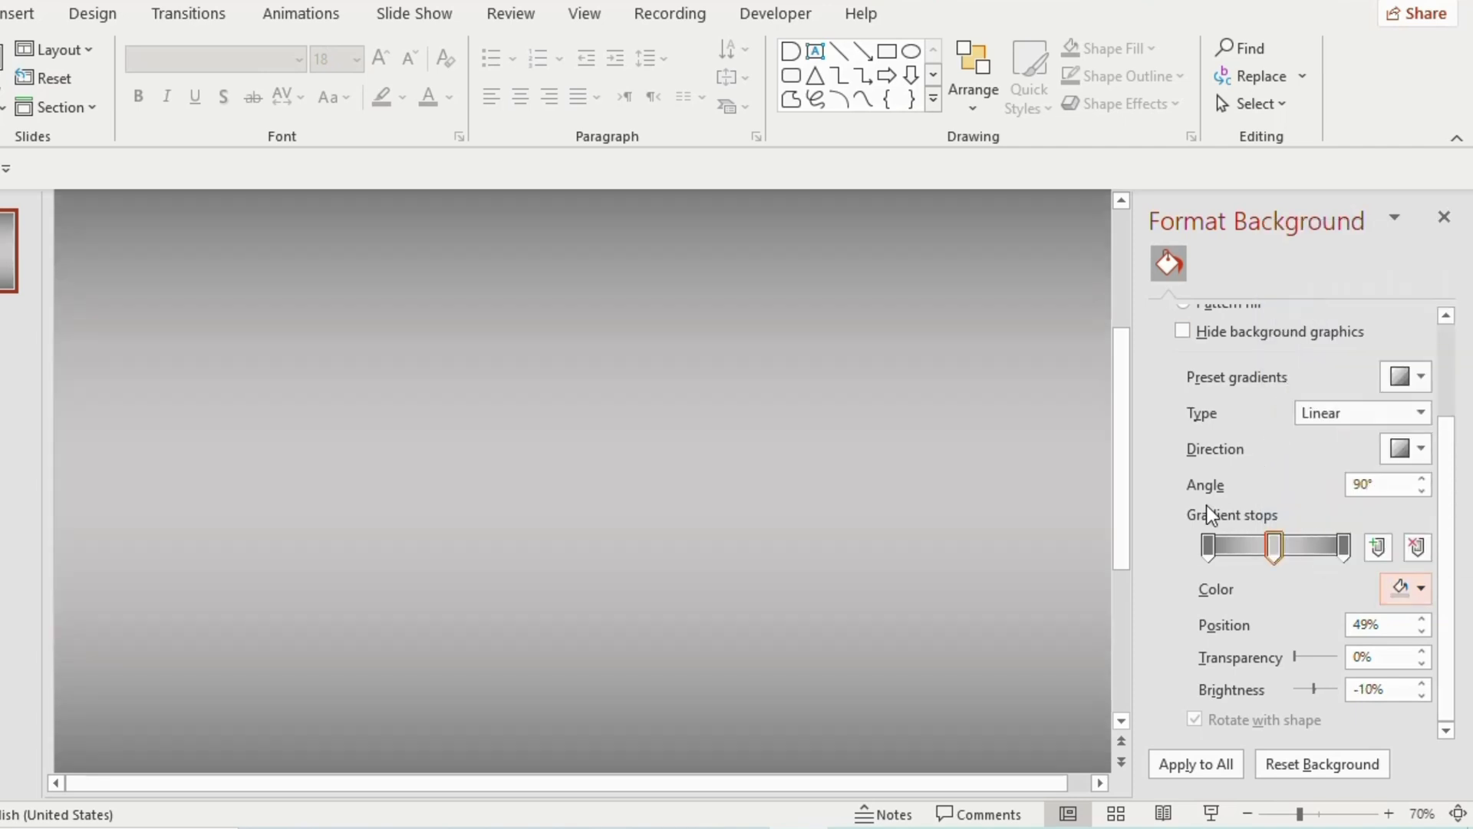
{"action": "left_click_drag", "start_coordinate": [1295, 656], "coordinate": [1273, 685]}
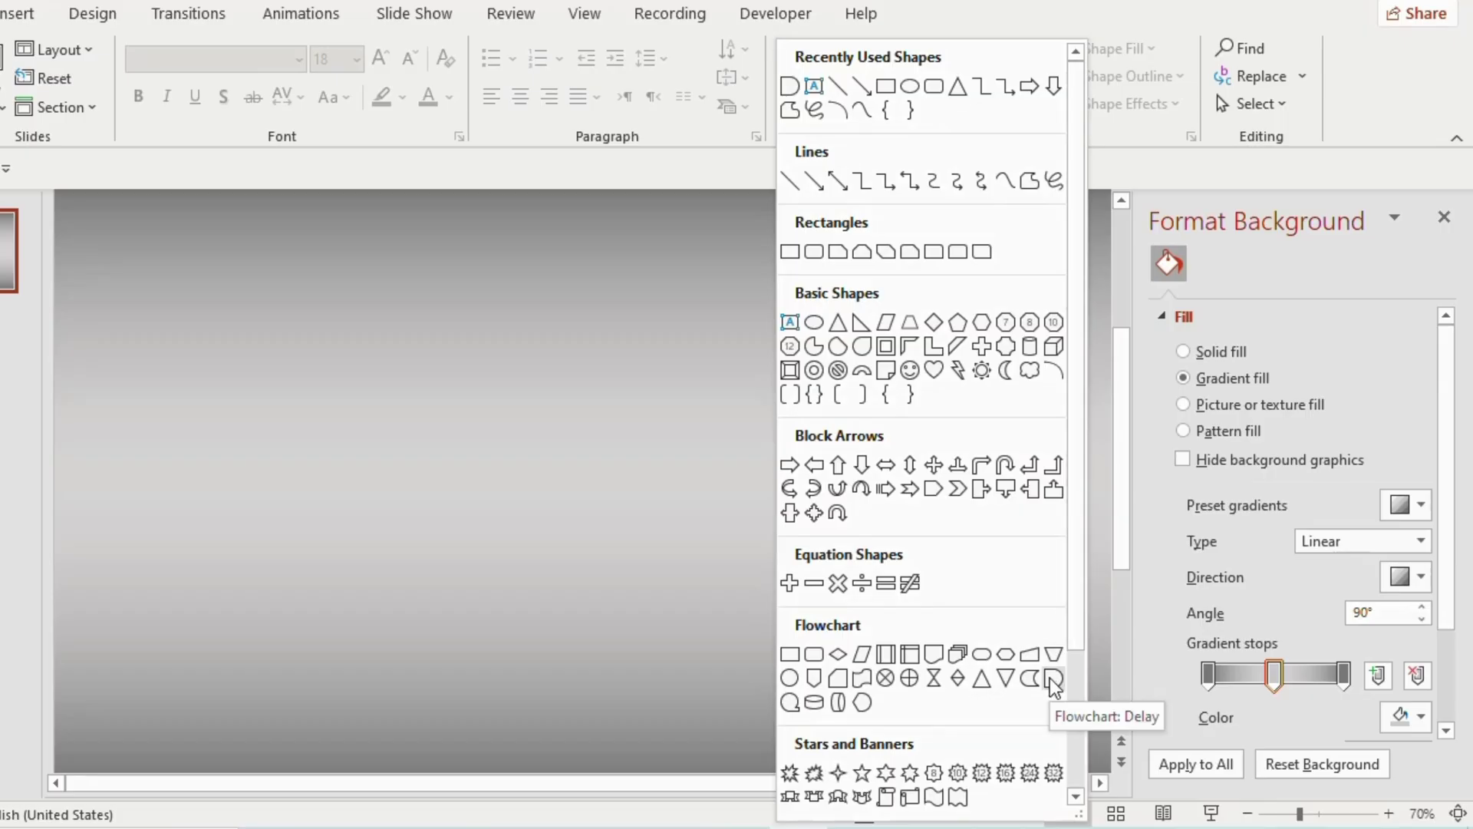
- Draw a blue Flowchart: Delay shape sized 2" by 2"
{"action": "left_click", "coordinate": [1053, 678]}
{"action": "left_click_drag", "start_coordinate": [243, 442], "coordinate": [403, 597]}
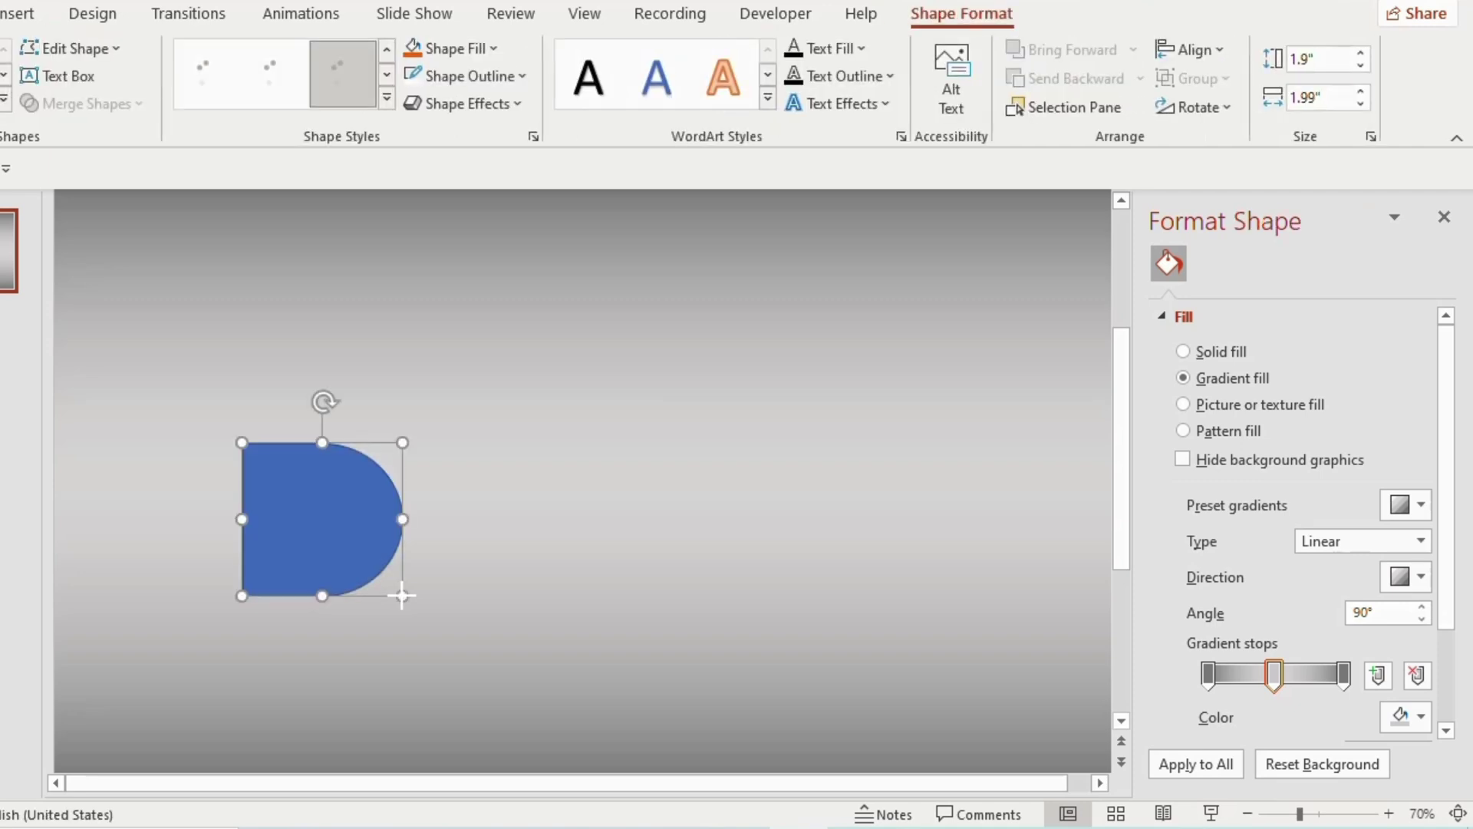
{"action": "left_click", "coordinate": [1305, 60]}
{"action": "type", "text": "2"}
{"action": "key", "text": "Tab"}
{"action": "type", "text": "2"}
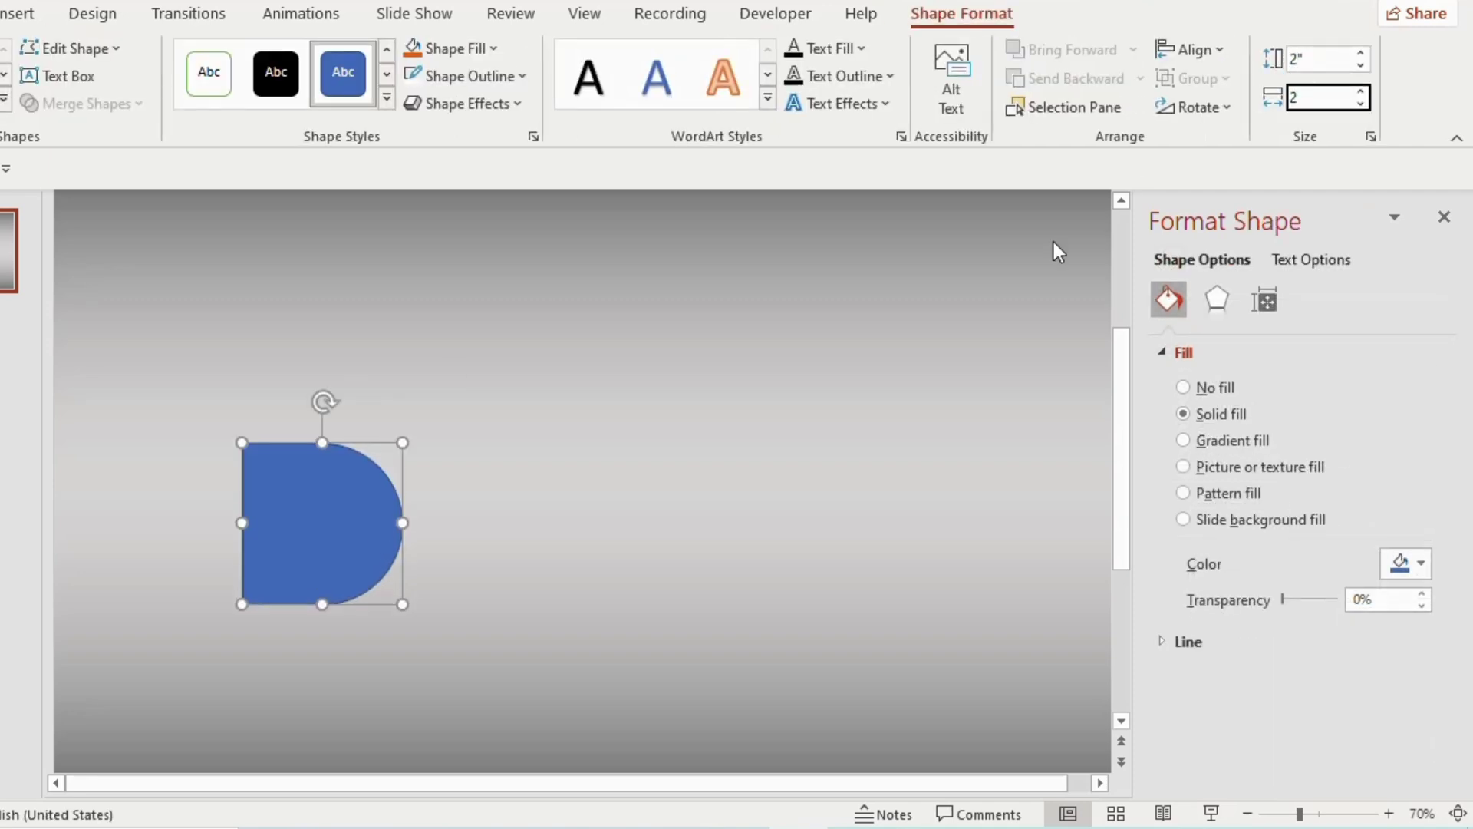
{"action": "key", "text": "Return"}
- Rotate the shape right 90° so its round side faces down, lower it, and remove its outline
{"action": "left_click", "coordinate": [1217, 111]}
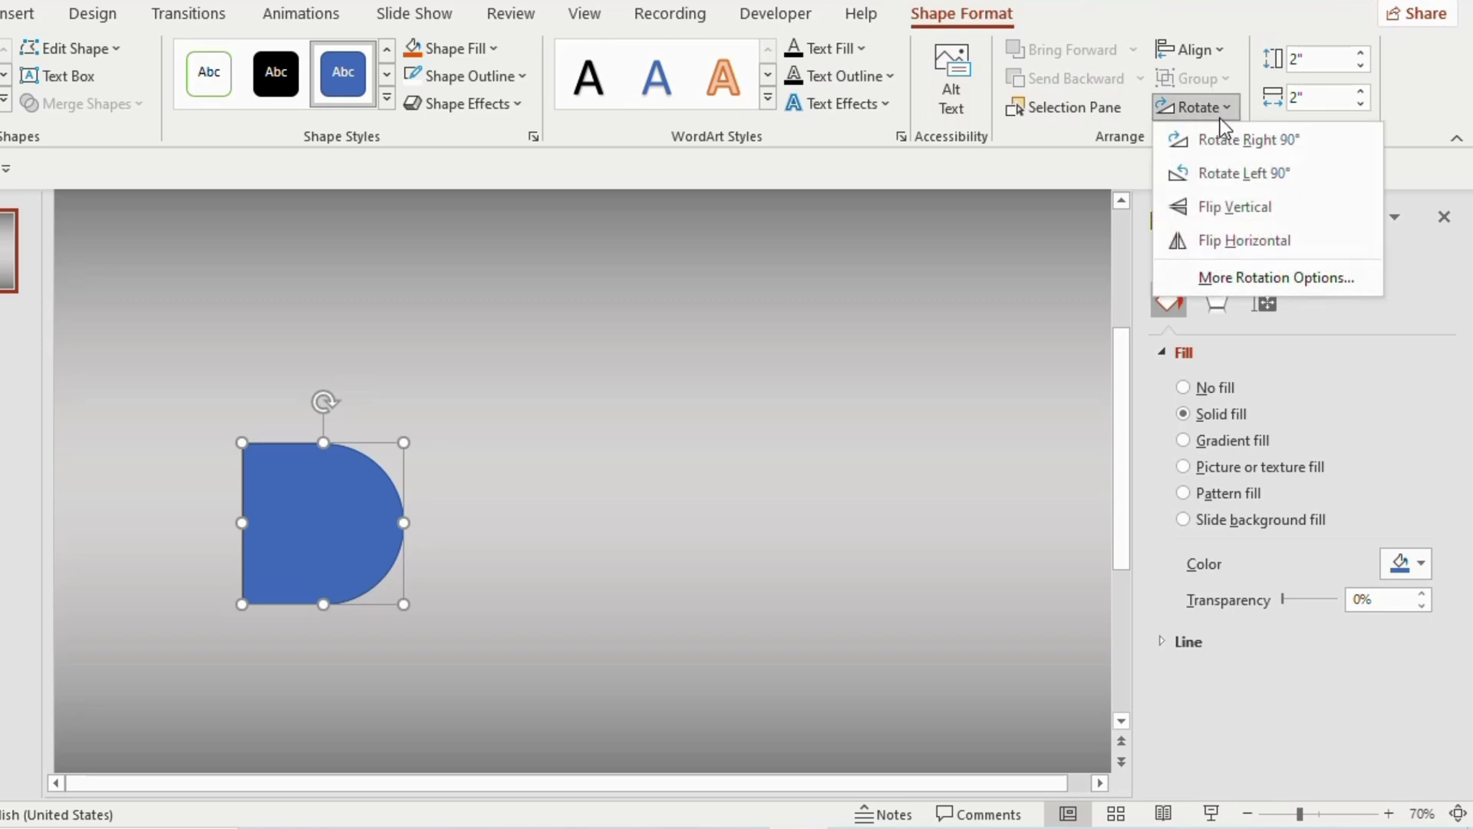
{"action": "left_click", "coordinate": [1227, 141]}
{"action": "left_click_drag", "start_coordinate": [351, 495], "coordinate": [336, 597]}
{"action": "left_click", "coordinate": [513, 76]}
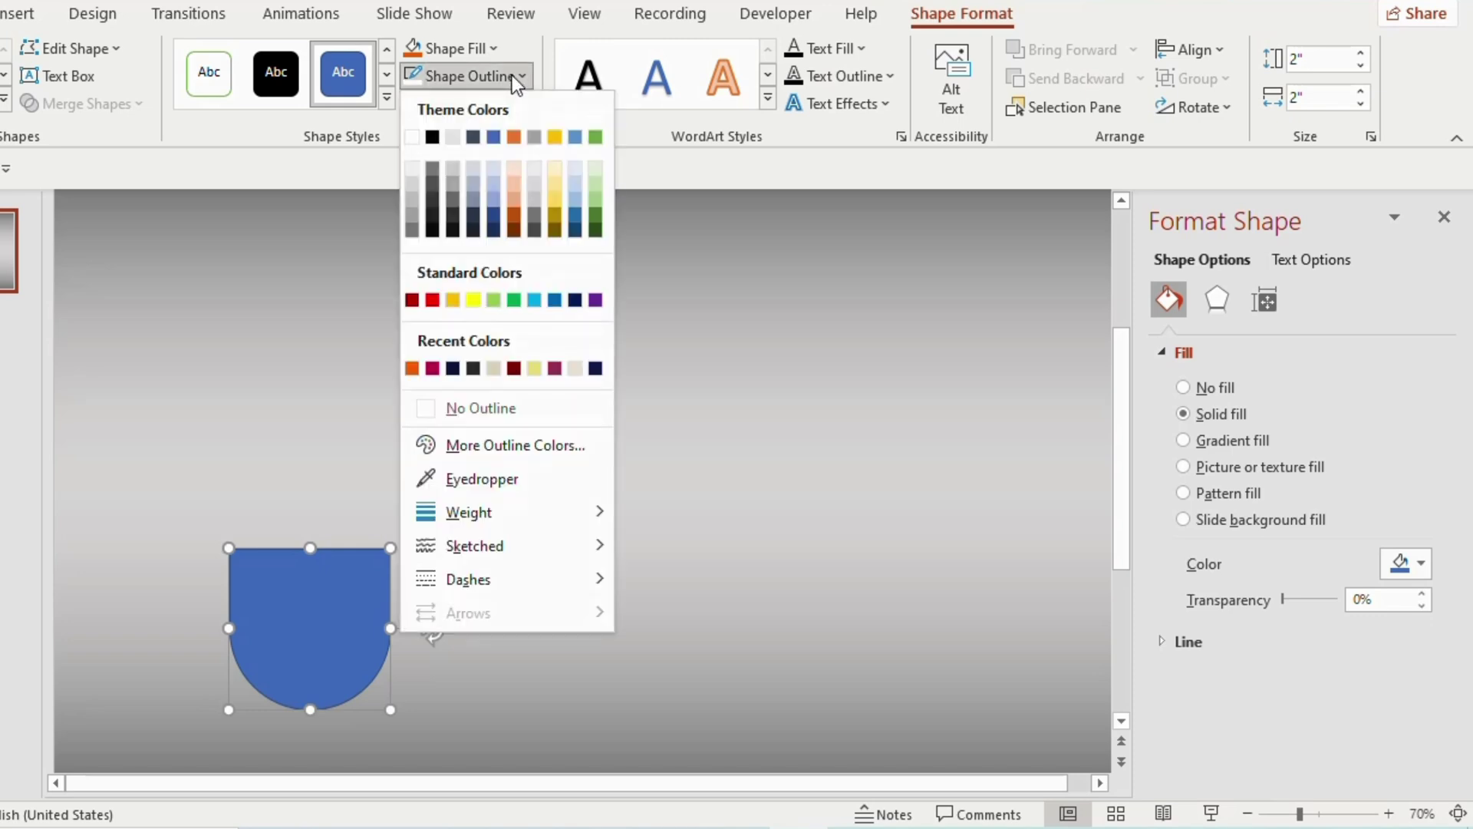
{"action": "left_click", "coordinate": [434, 407]}
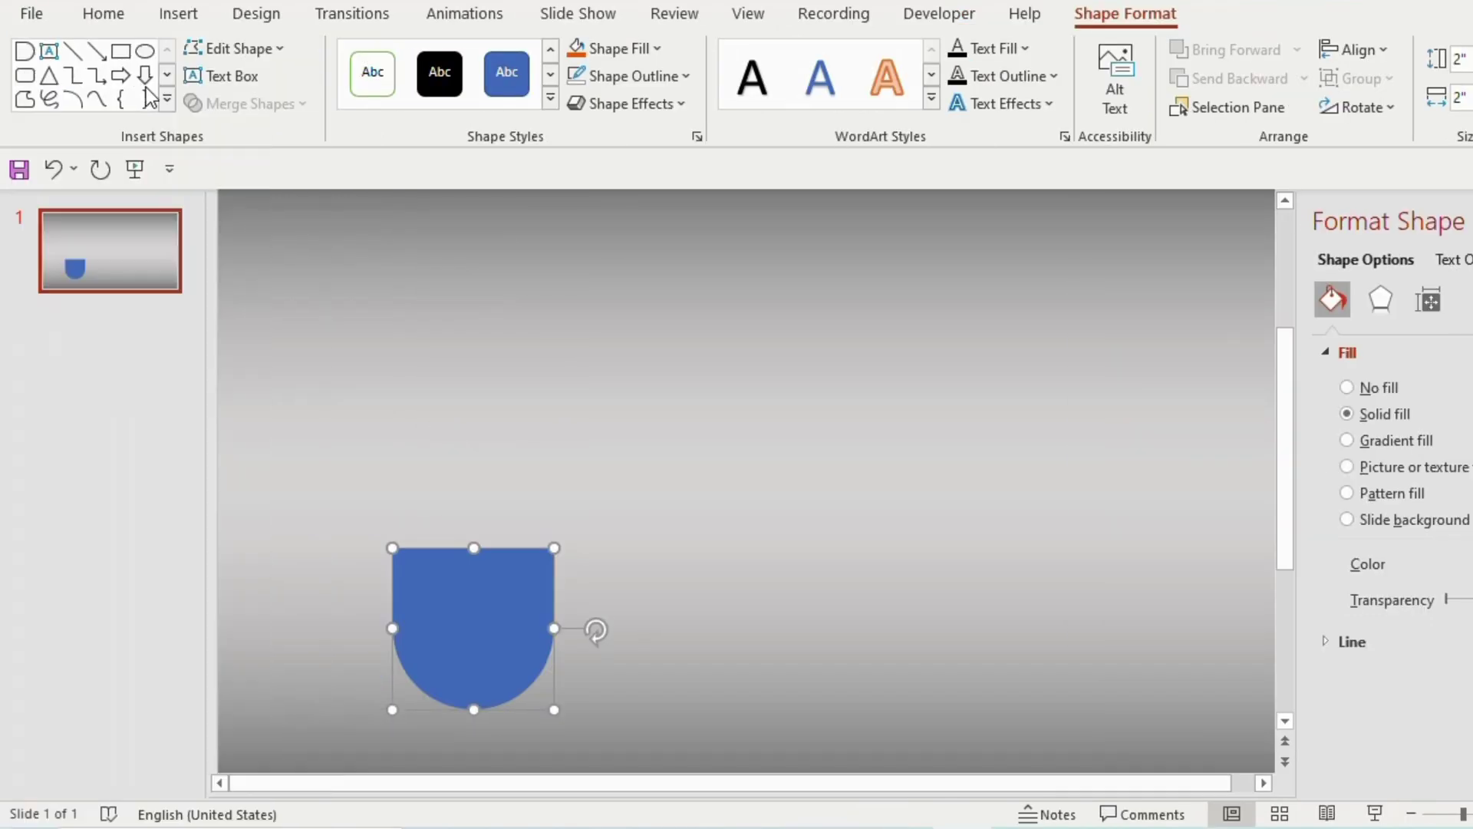
{"action": "left_click", "coordinate": [145, 50]}
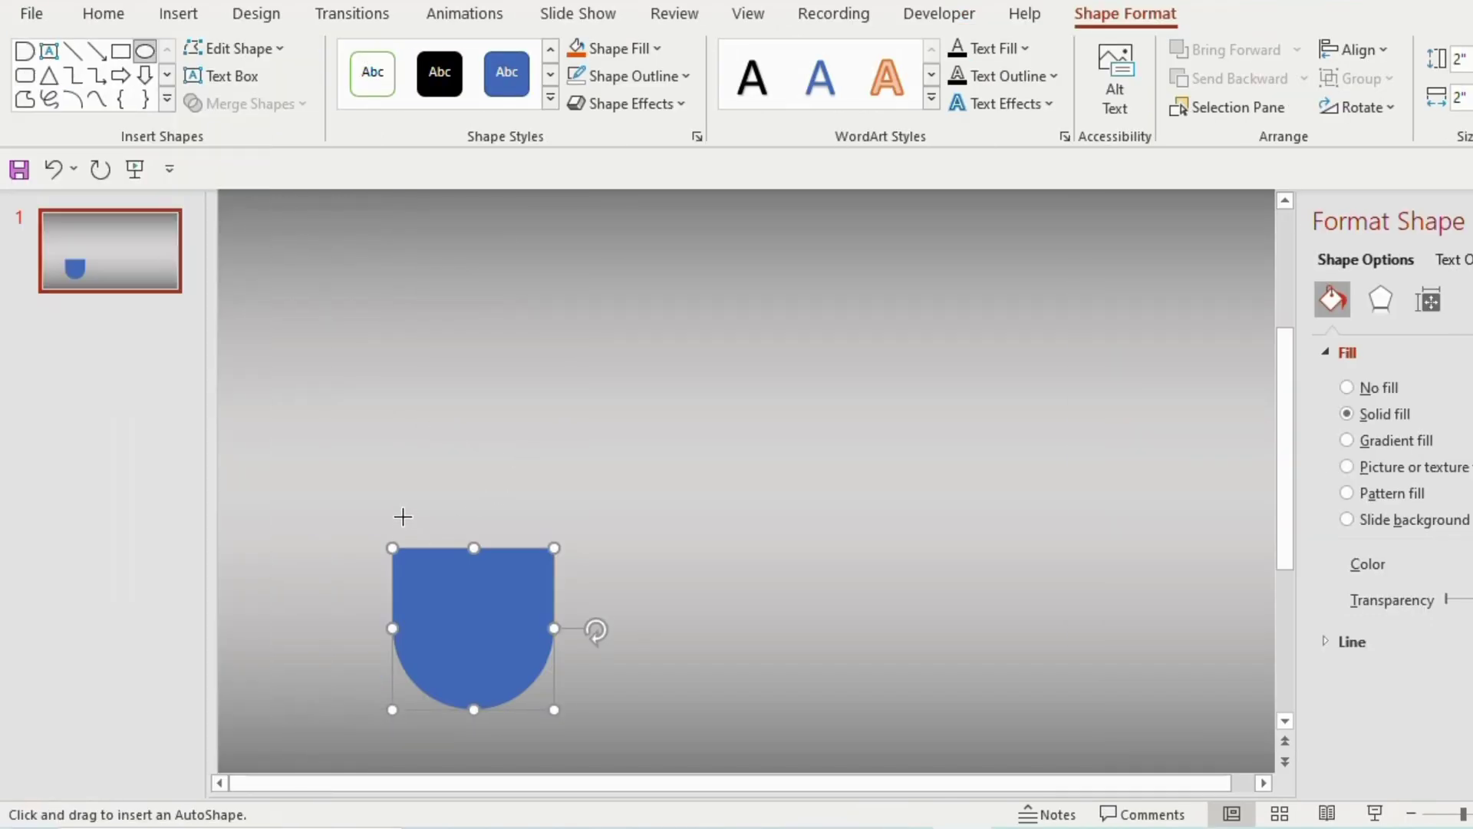
- Draw a flat oval above the bowl and a rectangle over its top half
{"action": "mouse_move", "coordinate": [398, 510]}
{"action": "left_mouse_down"}
{"action": "mouse_move", "coordinate": [559, 554]}
{"action": "mouse_move", "coordinate": [497, 536]}
{"action": "mouse_move", "coordinate": [495, 556]}
{"action": "mouse_move", "coordinate": [460, 511]}
{"action": "mouse_move", "coordinate": [473, 378]}
{"action": "mouse_move", "coordinate": [444, 365]}
{"action": "mouse_move", "coordinate": [785, 365]}
{"action": "left_mouse_up"}
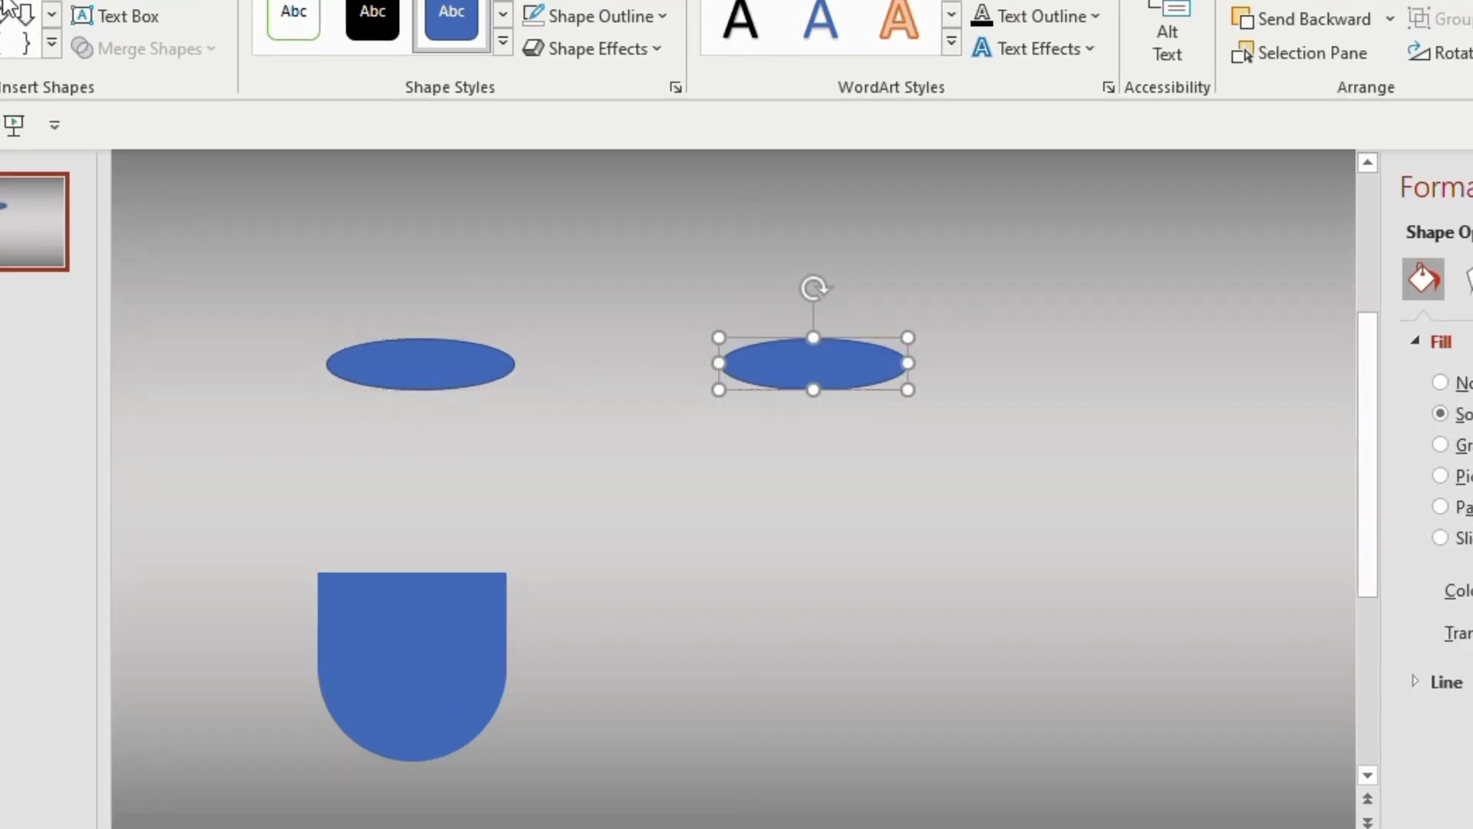
{"action": "left_click", "coordinate": [4, 4]}
{"action": "left_click_drag", "start_coordinate": [317, 313], "coordinate": [514, 363]}
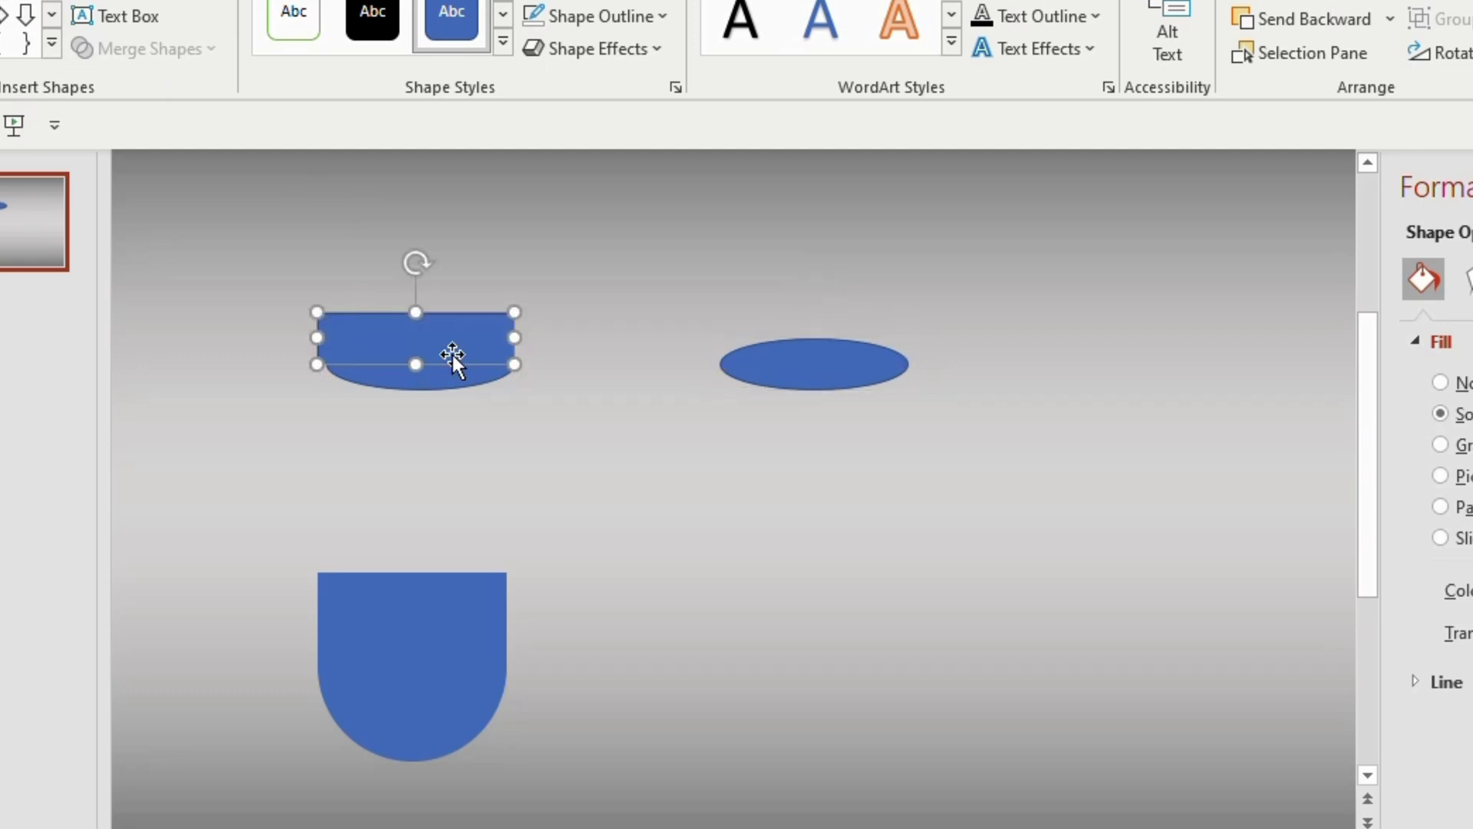
{"action": "left_click_drag", "start_coordinate": [316, 337], "coordinate": [327, 340]}
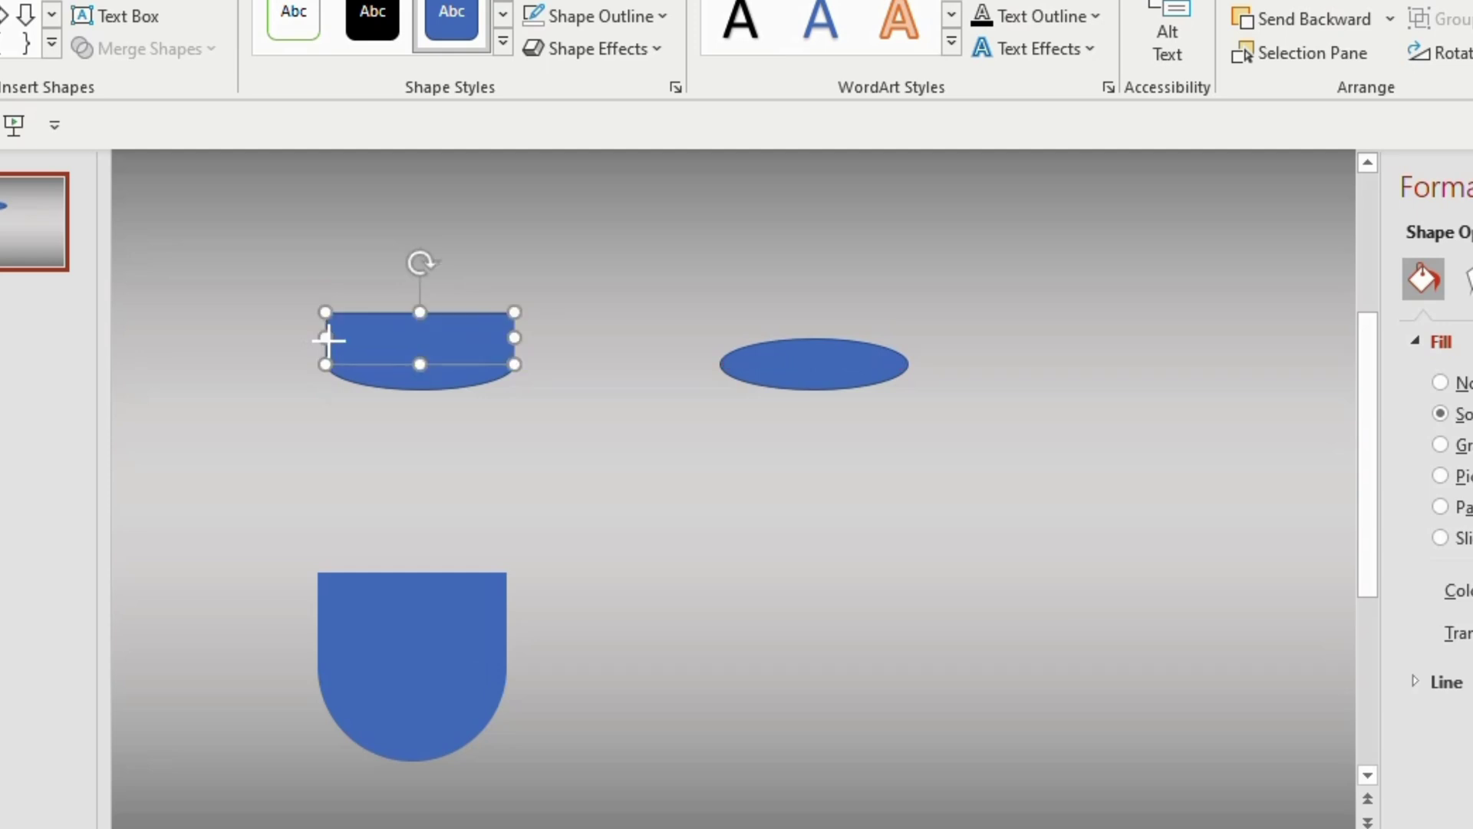
{"action": "left_click", "coordinate": [457, 436]}
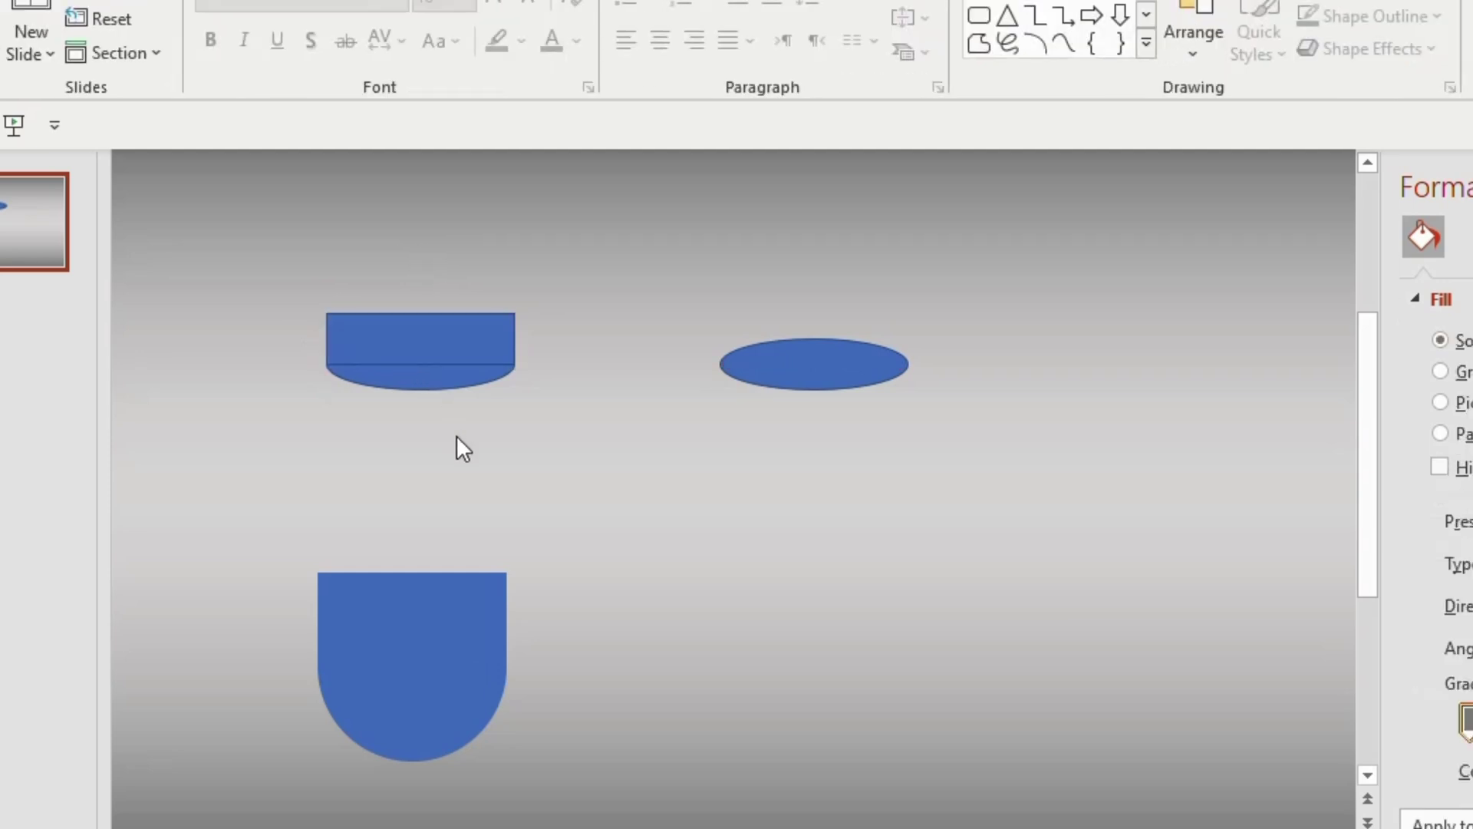
- Union the rectangle and oval into one outline-free cylinder body
{"action": "left_click_drag", "start_coordinate": [430, 352], "coordinate": [446, 330]}
{"action": "left_click", "coordinate": [482, 409], "text": "shift"}
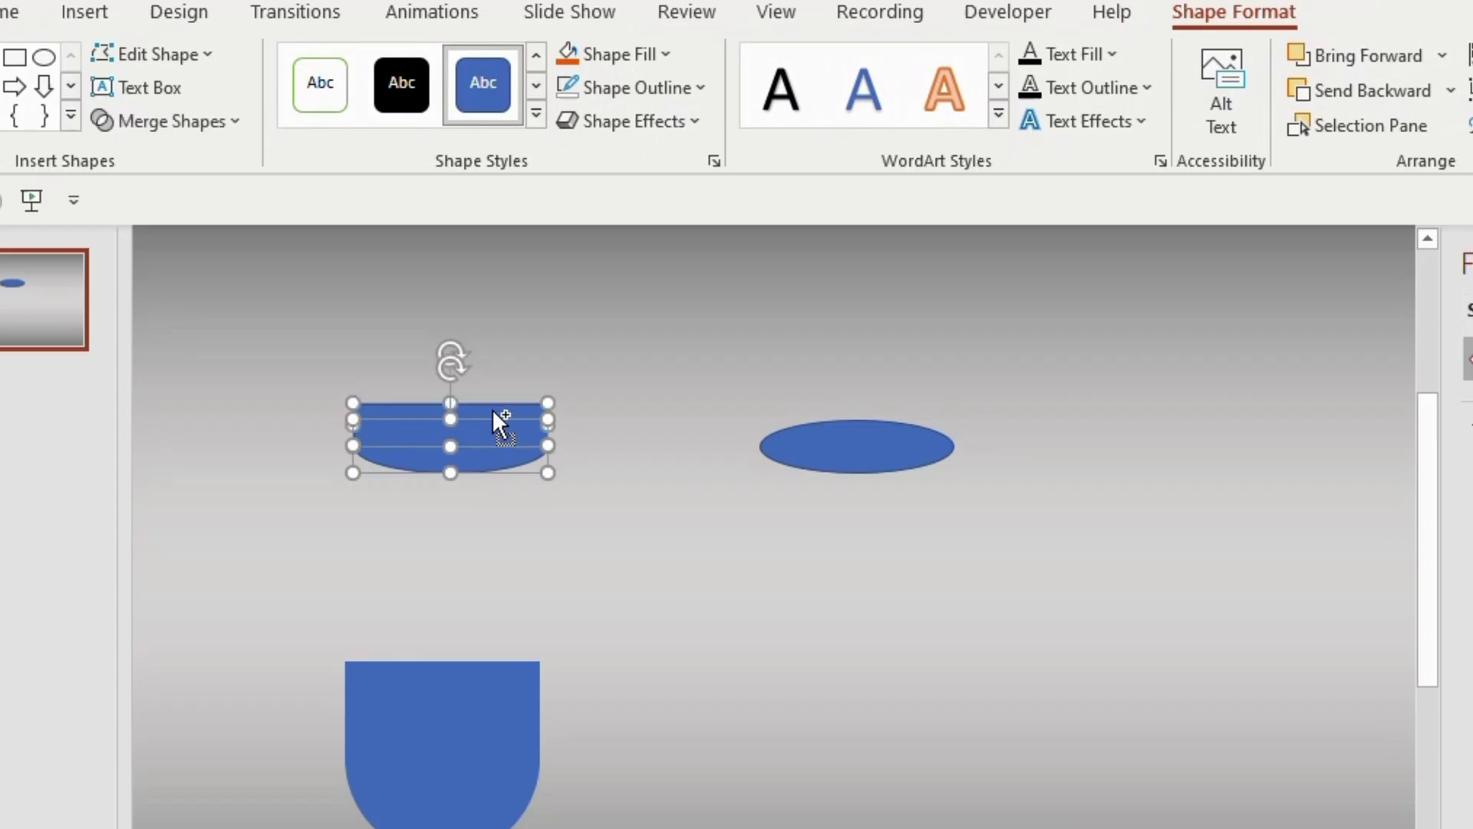
{"action": "left_click", "coordinate": [140, 122]}
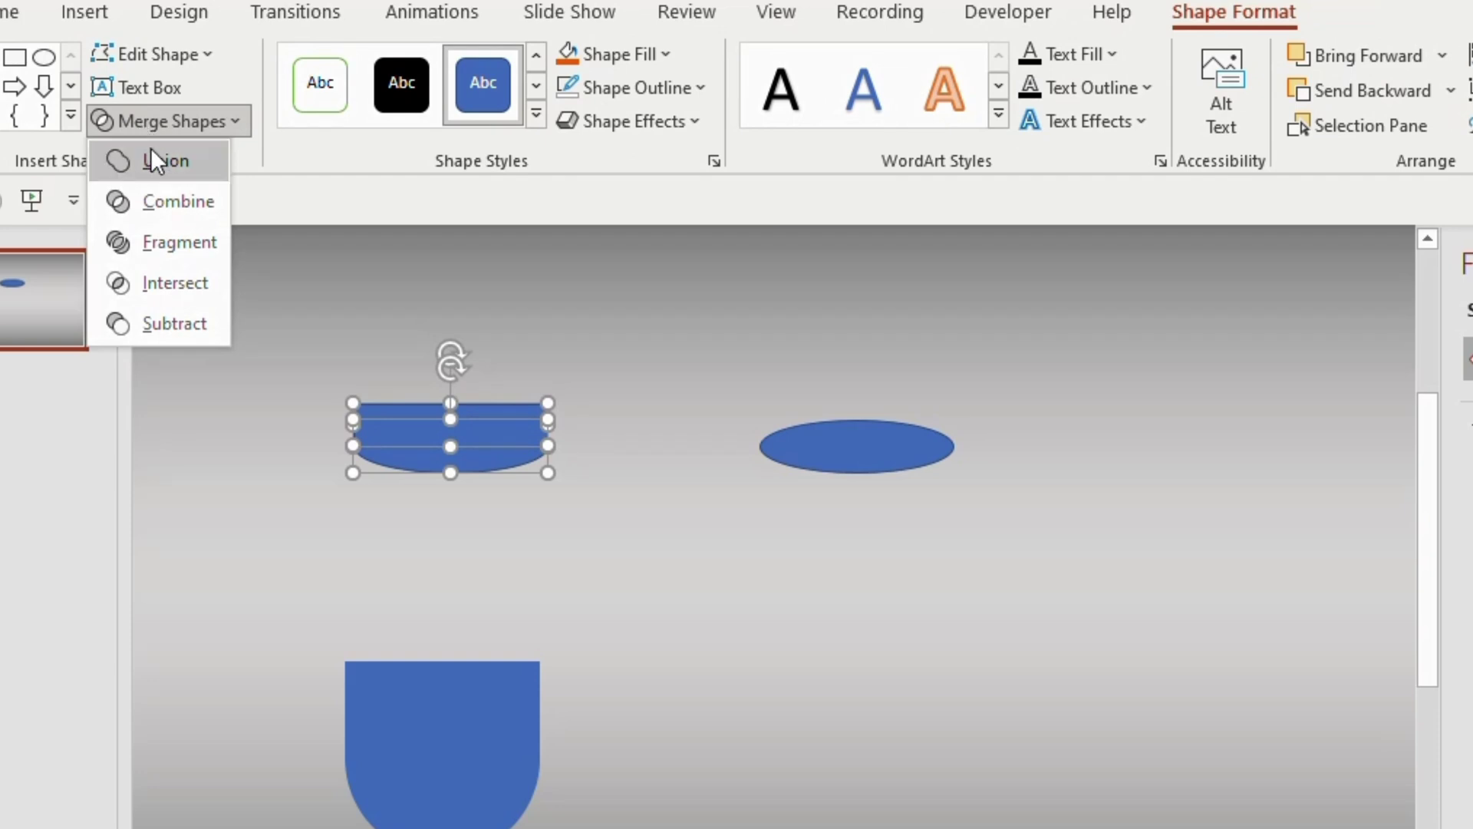
{"action": "left_click", "coordinate": [153, 152]}
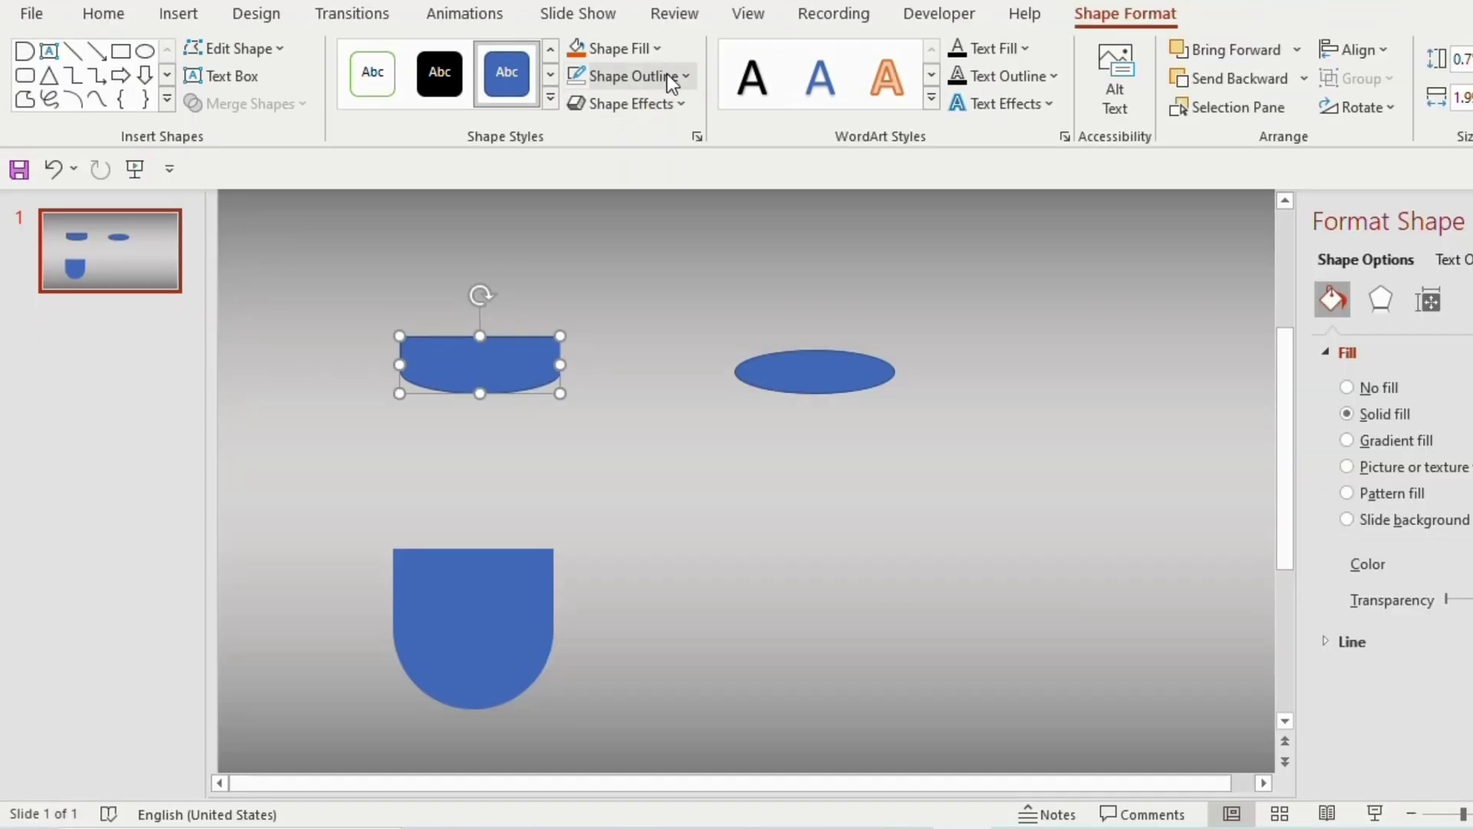
{"action": "left_click", "coordinate": [682, 87]}
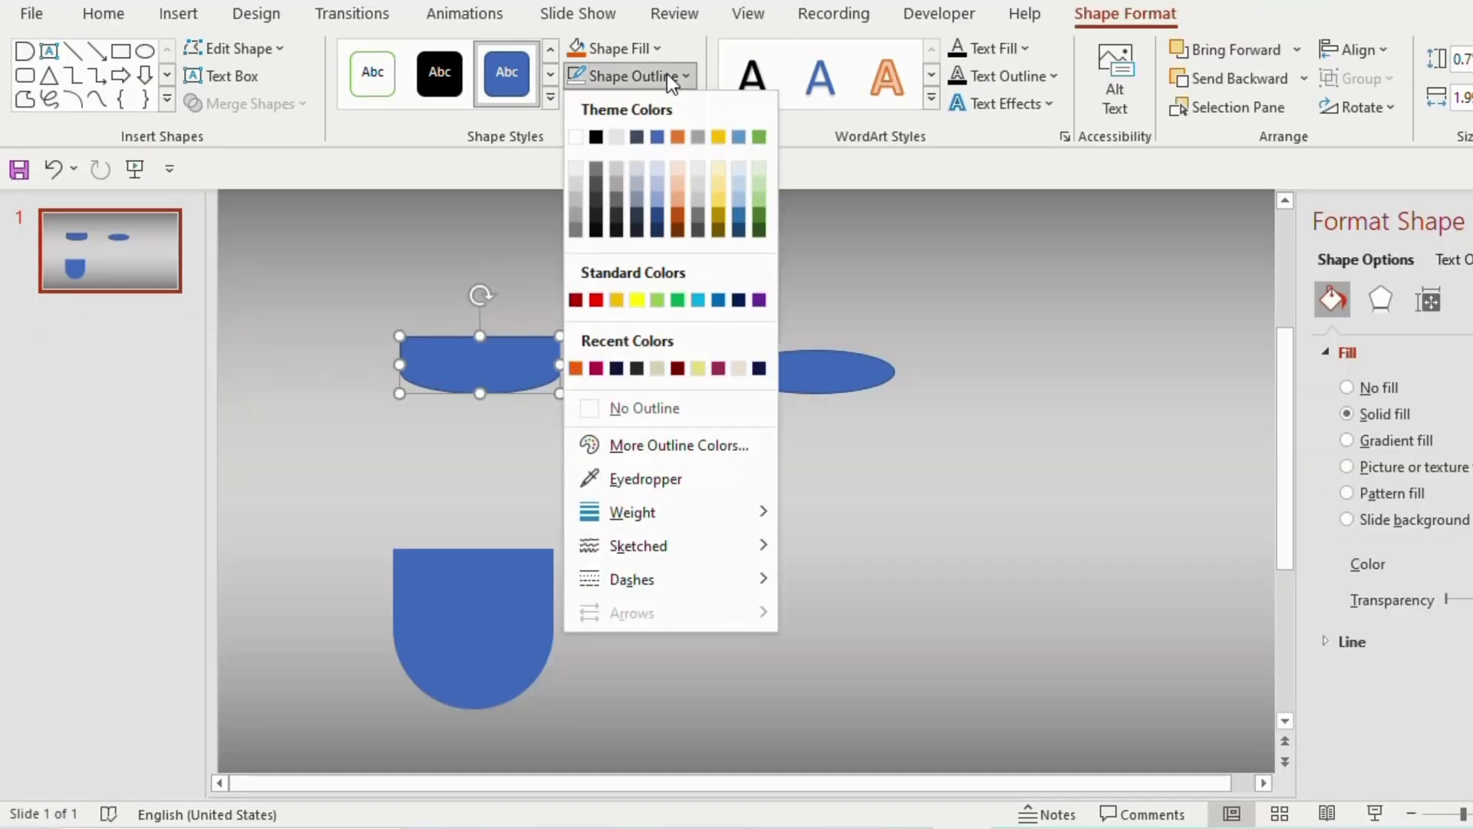
{"action": "left_click", "coordinate": [583, 407]}
- Place the second ellipse on the body's top with a white outline and select both
{"action": "left_click_drag", "start_coordinate": [812, 385], "coordinate": [477, 352]}
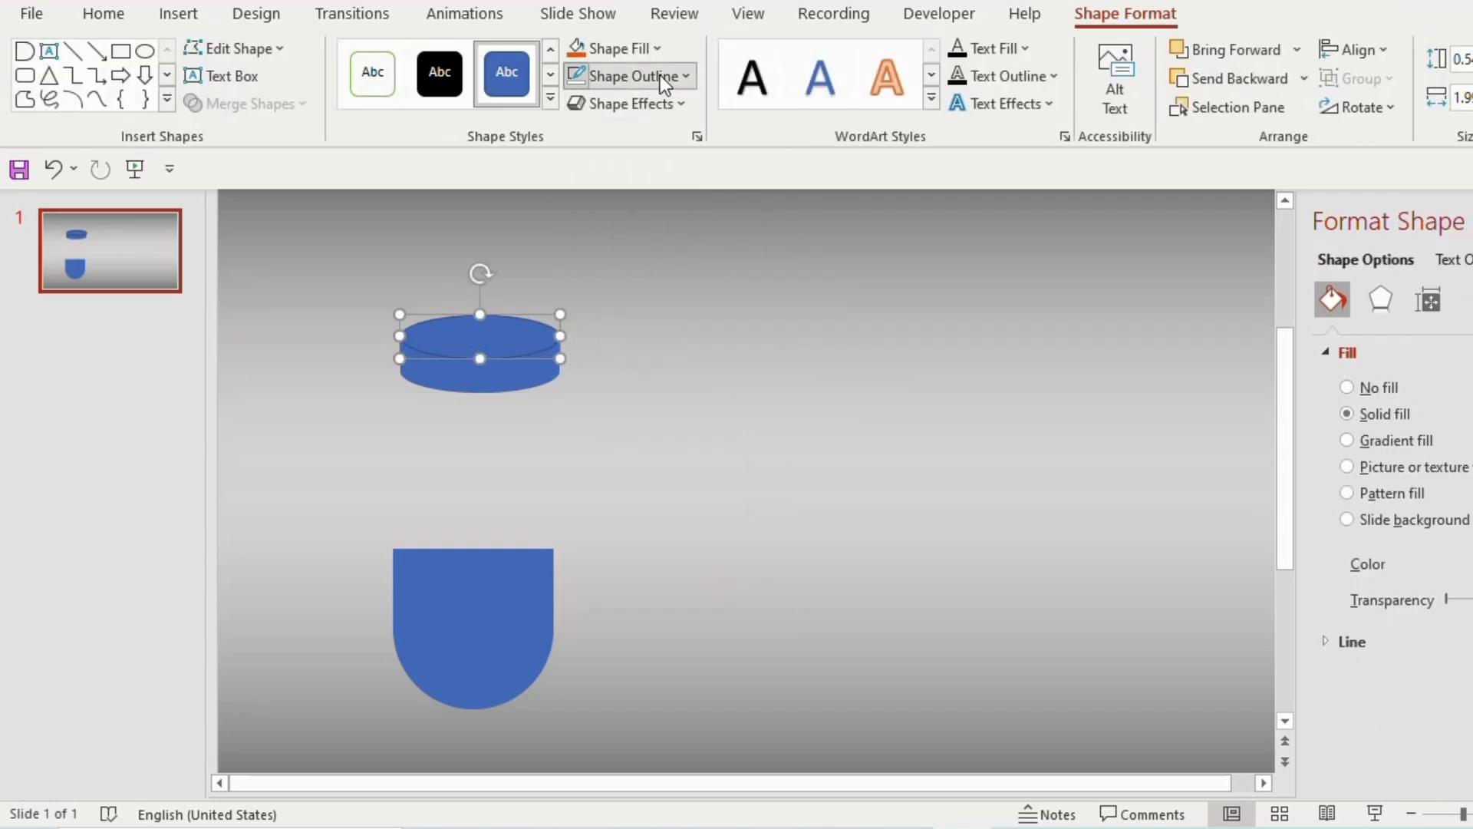
{"action": "left_click", "coordinate": [660, 75]}
{"action": "left_click", "coordinate": [577, 136]}
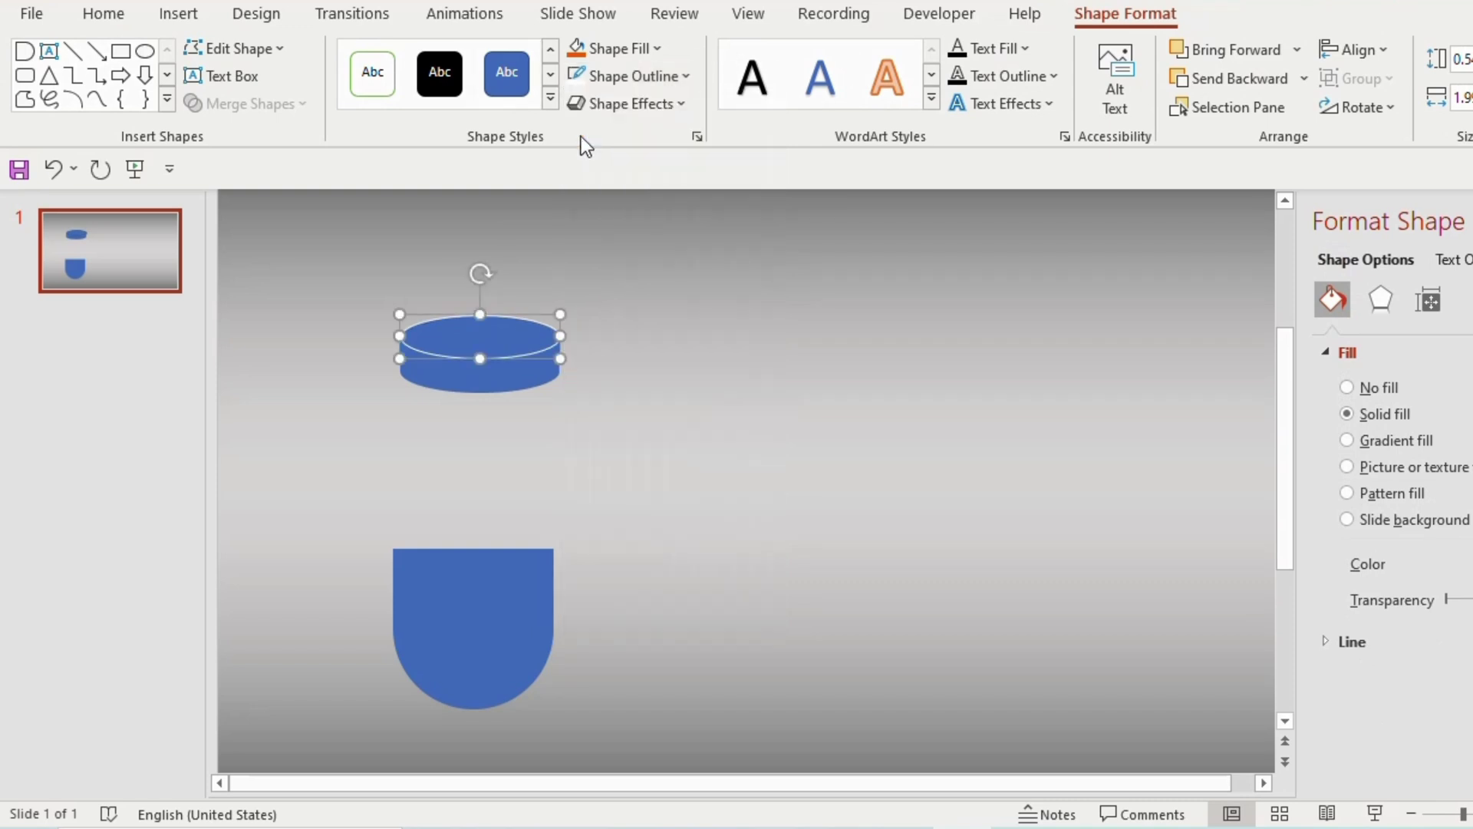
{"action": "left_click", "coordinate": [637, 358]}
{"action": "left_click_drag", "start_coordinate": [362, 289], "coordinate": [620, 430]}
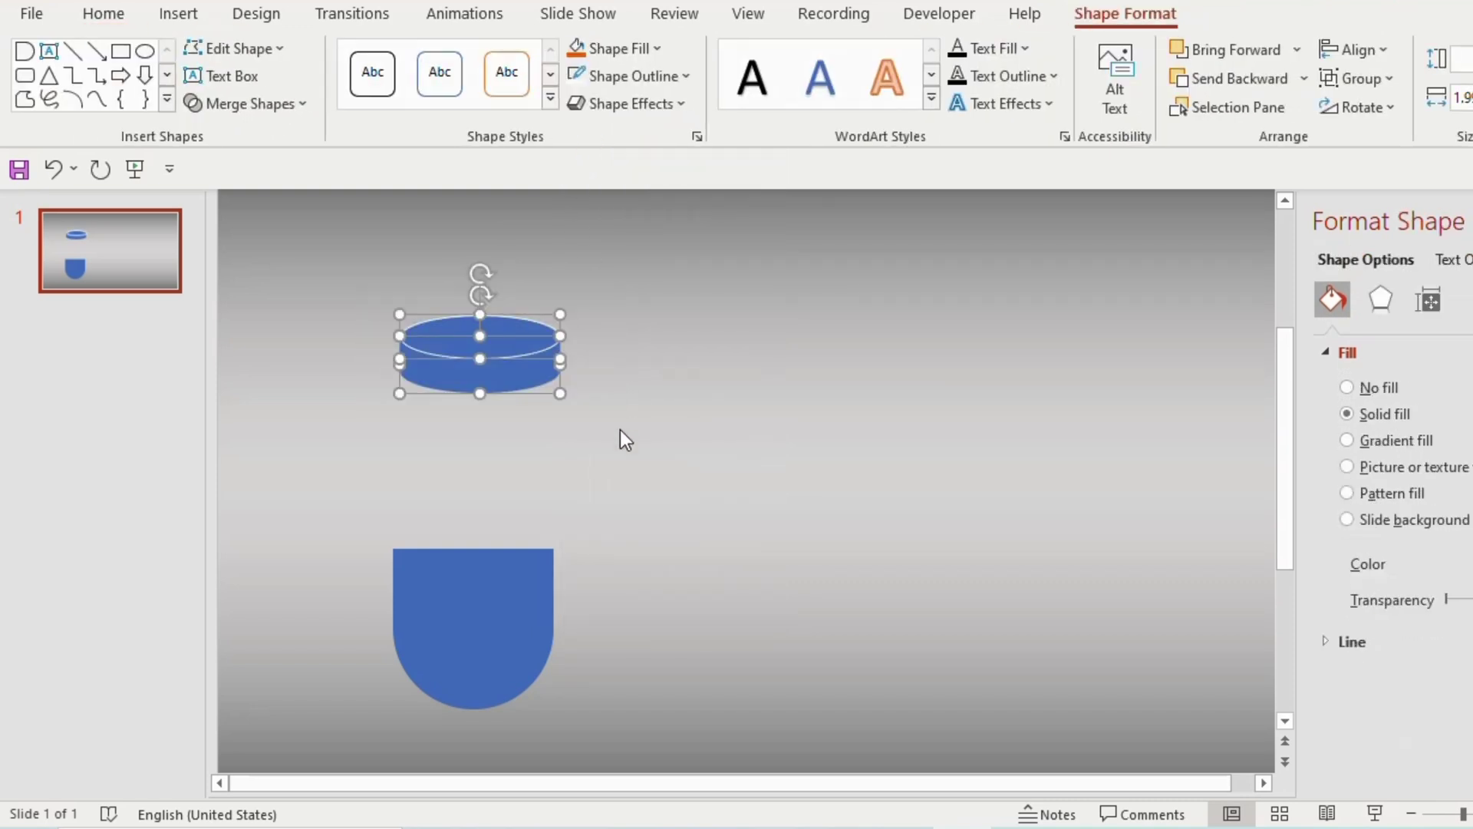
- Group the disc, fill it light orange, and seat it on the blue bowl
{"action": "key", "text": "ctrl+g"}
{"action": "left_click", "coordinate": [614, 49]}
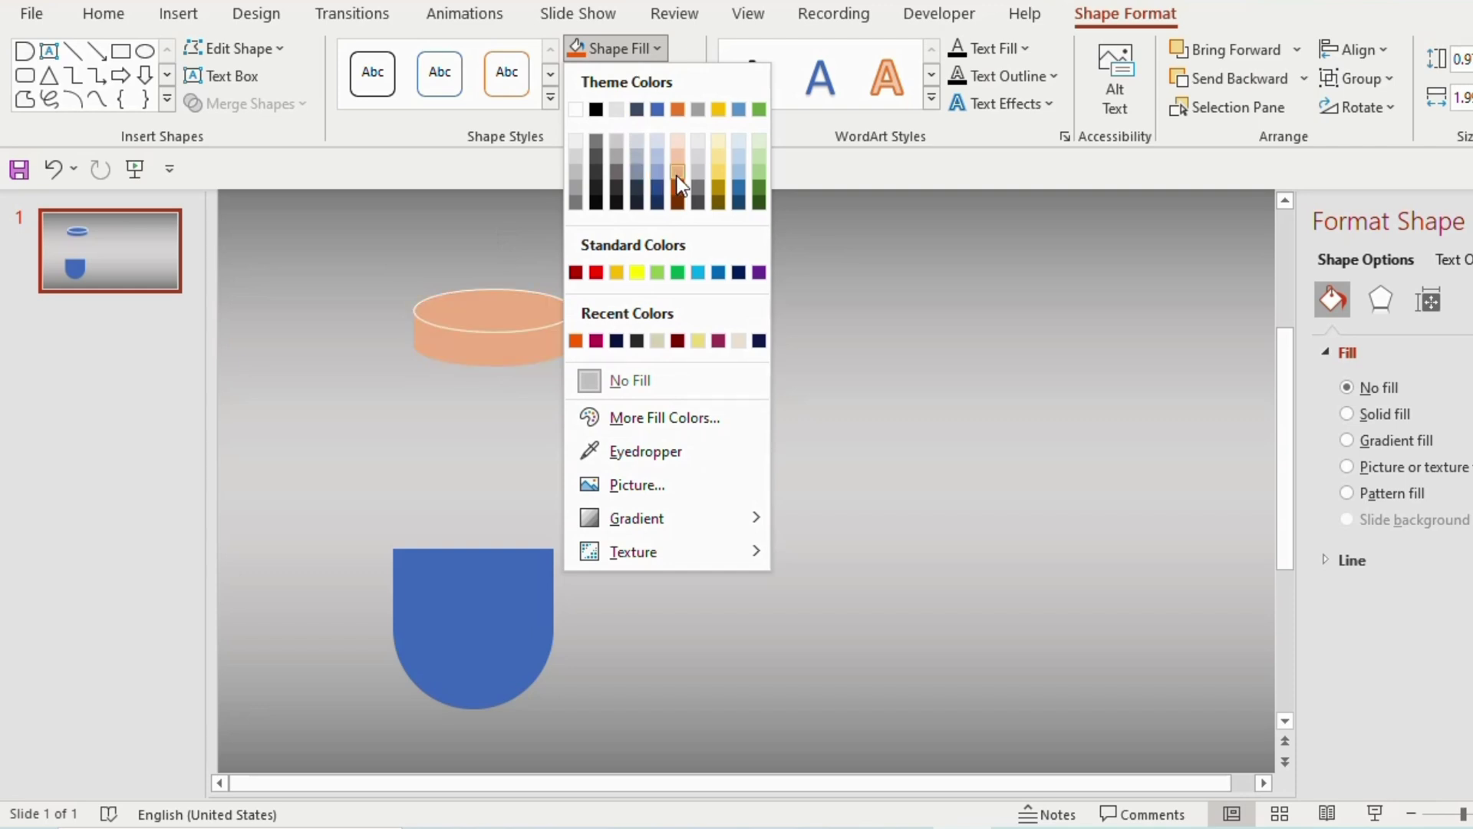
{"action": "left_click", "coordinate": [675, 175]}
{"action": "left_click_drag", "start_coordinate": [537, 346], "coordinate": [512, 582]}
{"action": "key", "text": "Escape"}
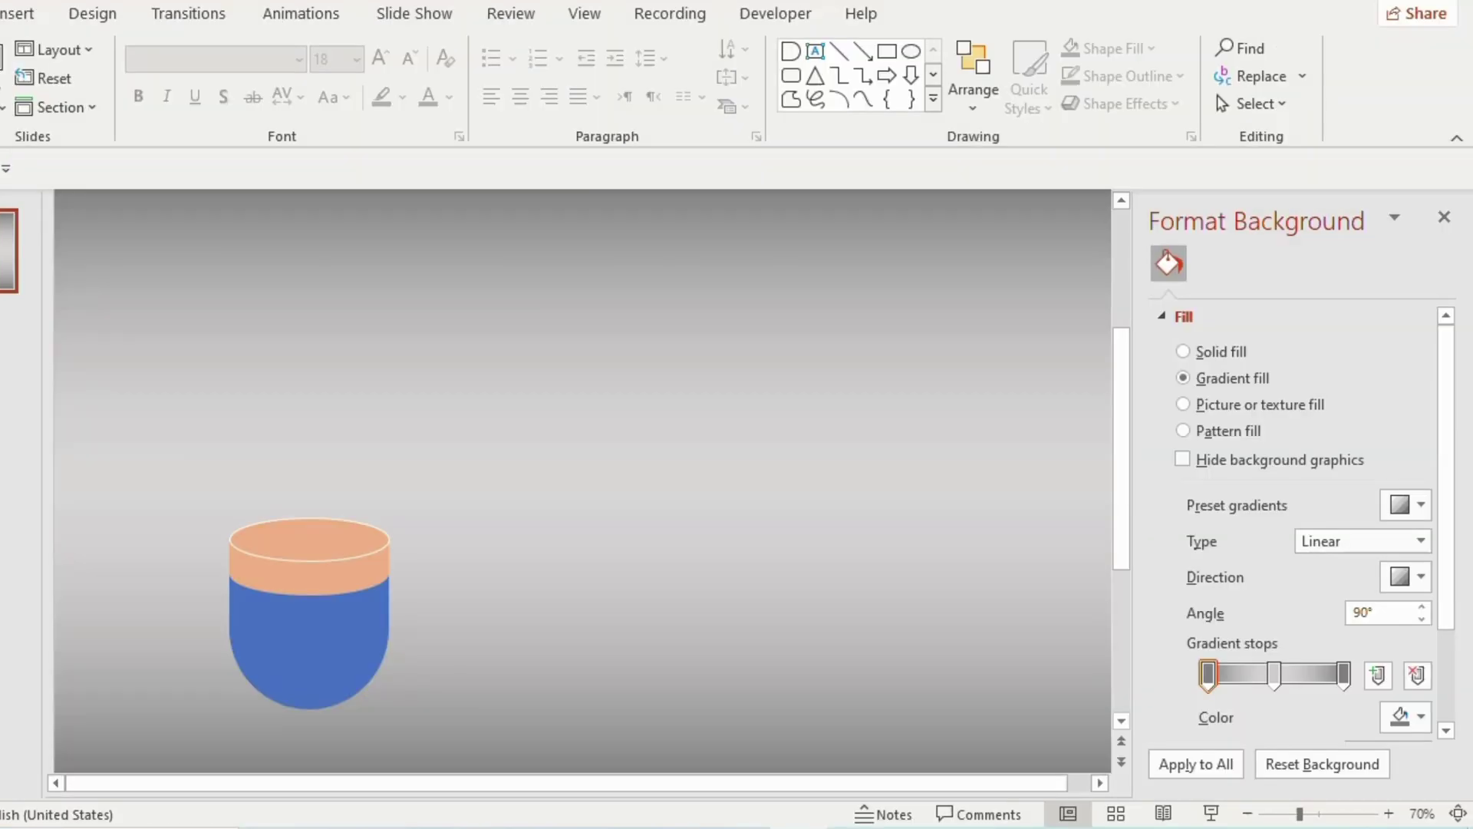
{"action": "left_click", "coordinate": [329, 683]}
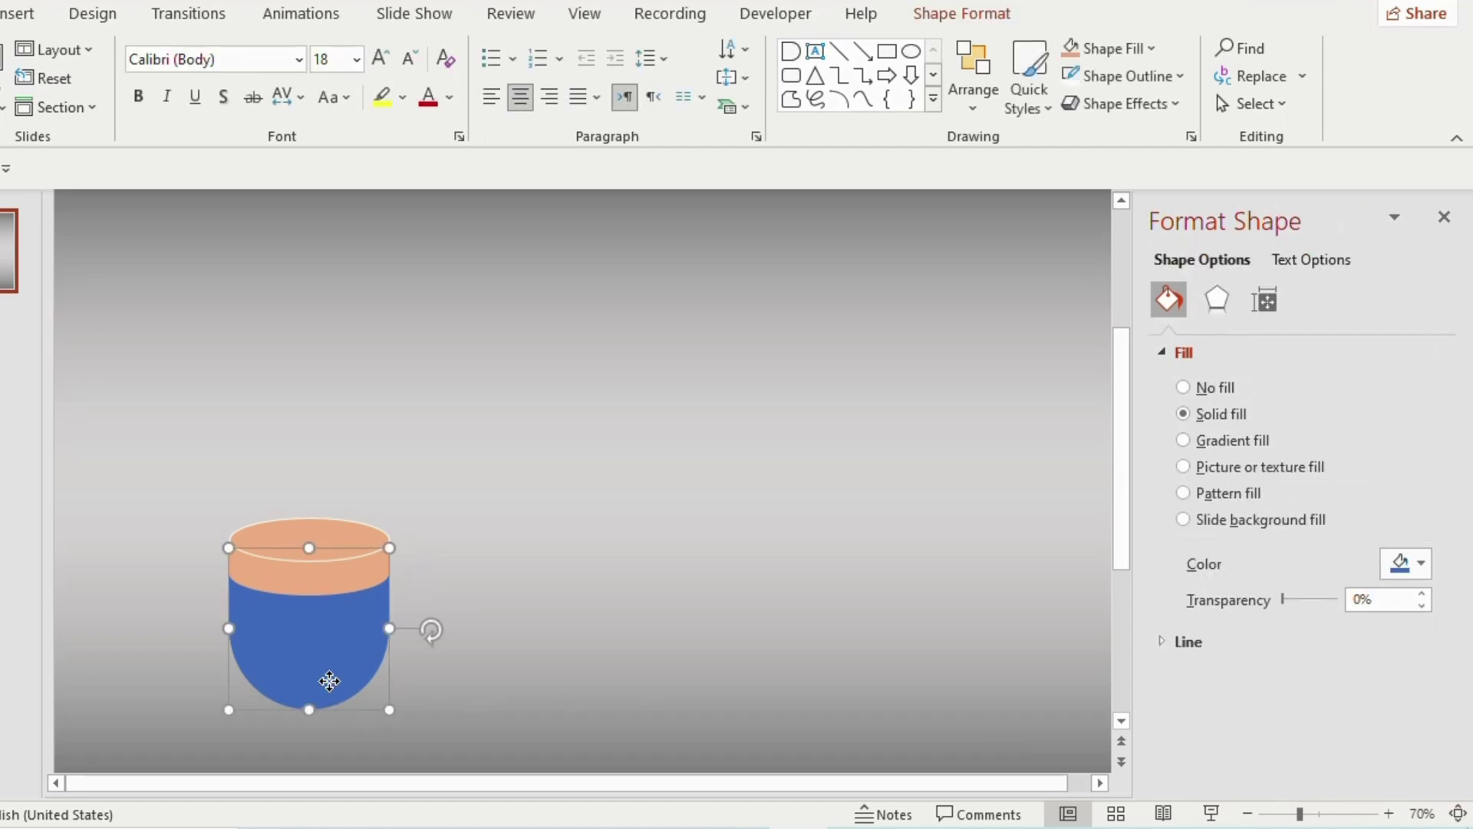
- Fill the cup body with a black 45° linear gradient at 13% transparency
{"action": "left_click", "coordinate": [1188, 440]}
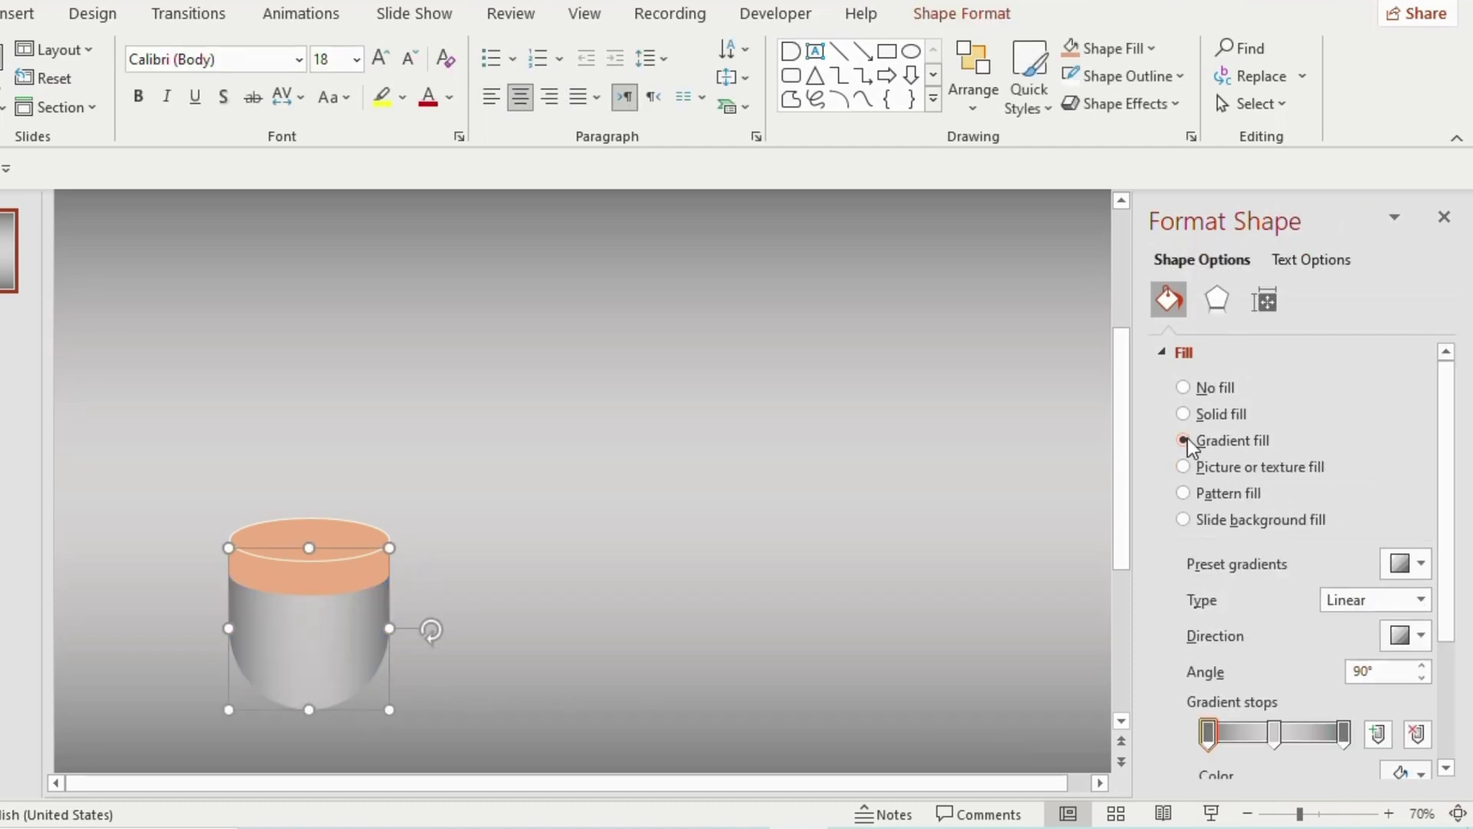
{"action": "scroll", "coordinate": [1187, 439], "scroll_direction": "down", "scroll_amount": 3}
{"action": "left_click", "coordinate": [1275, 552]}
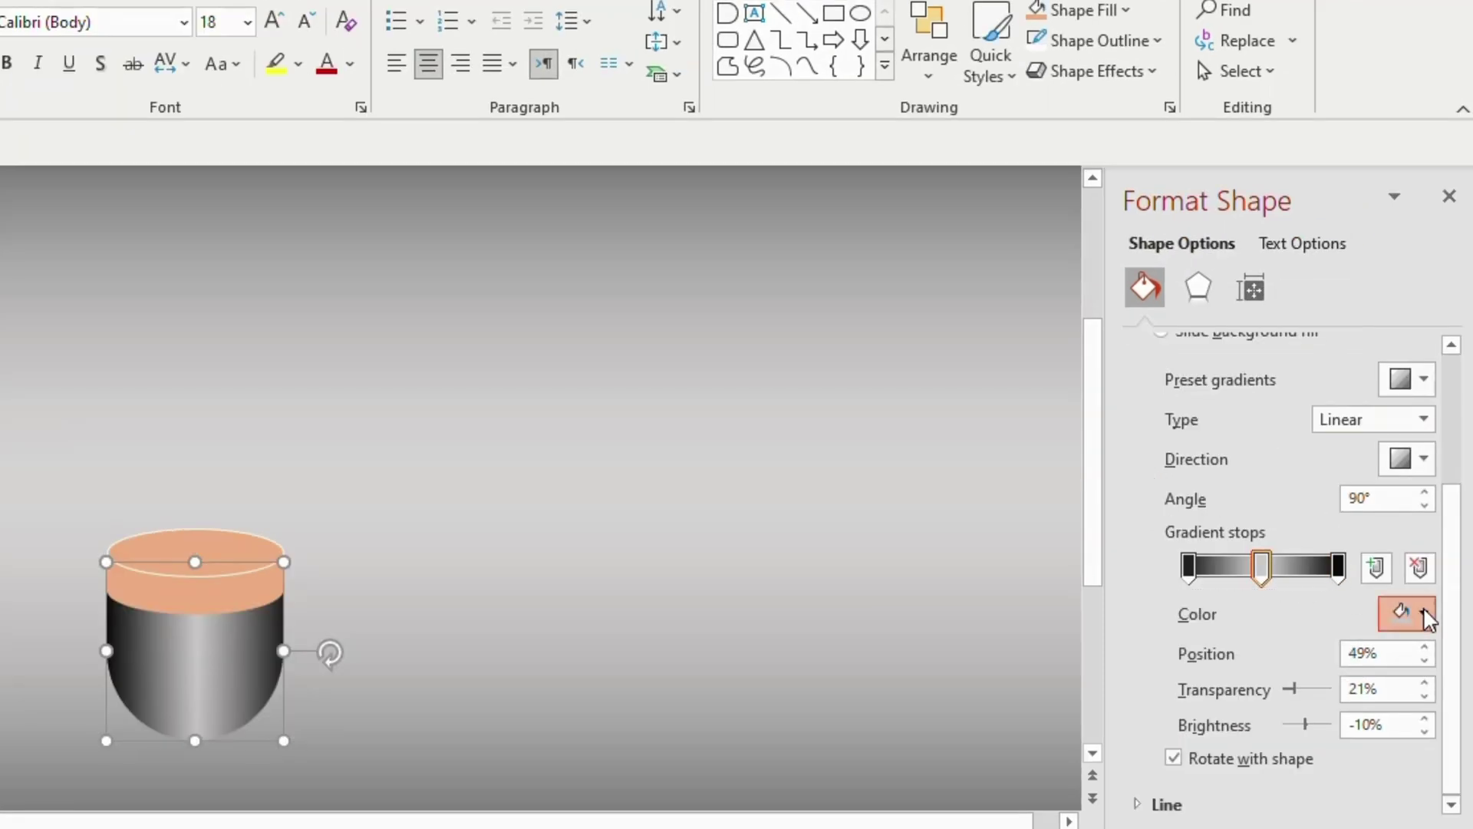
{"action": "left_click", "coordinate": [1425, 614]}
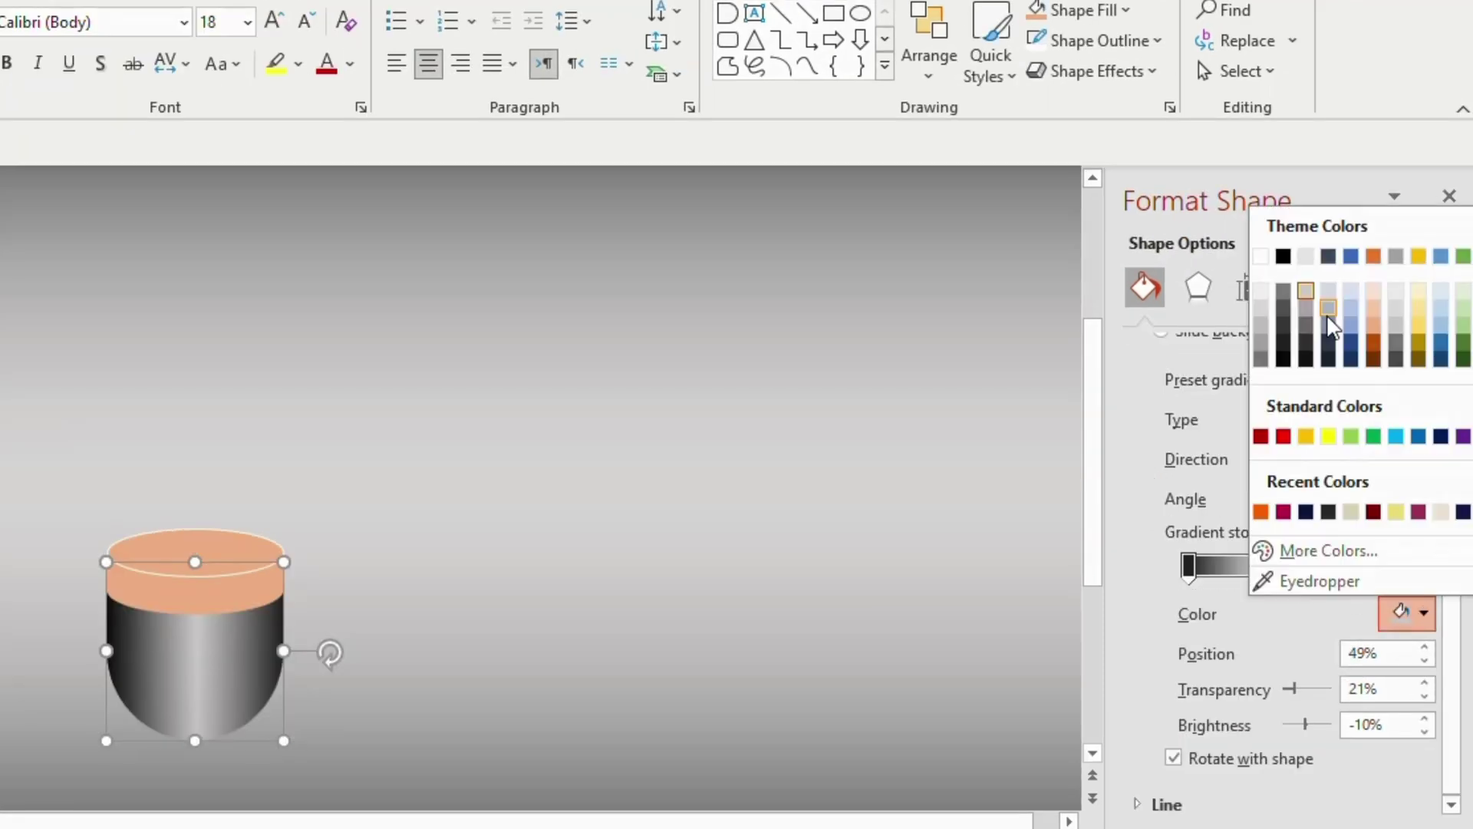
{"action": "left_click", "coordinate": [1284, 342]}
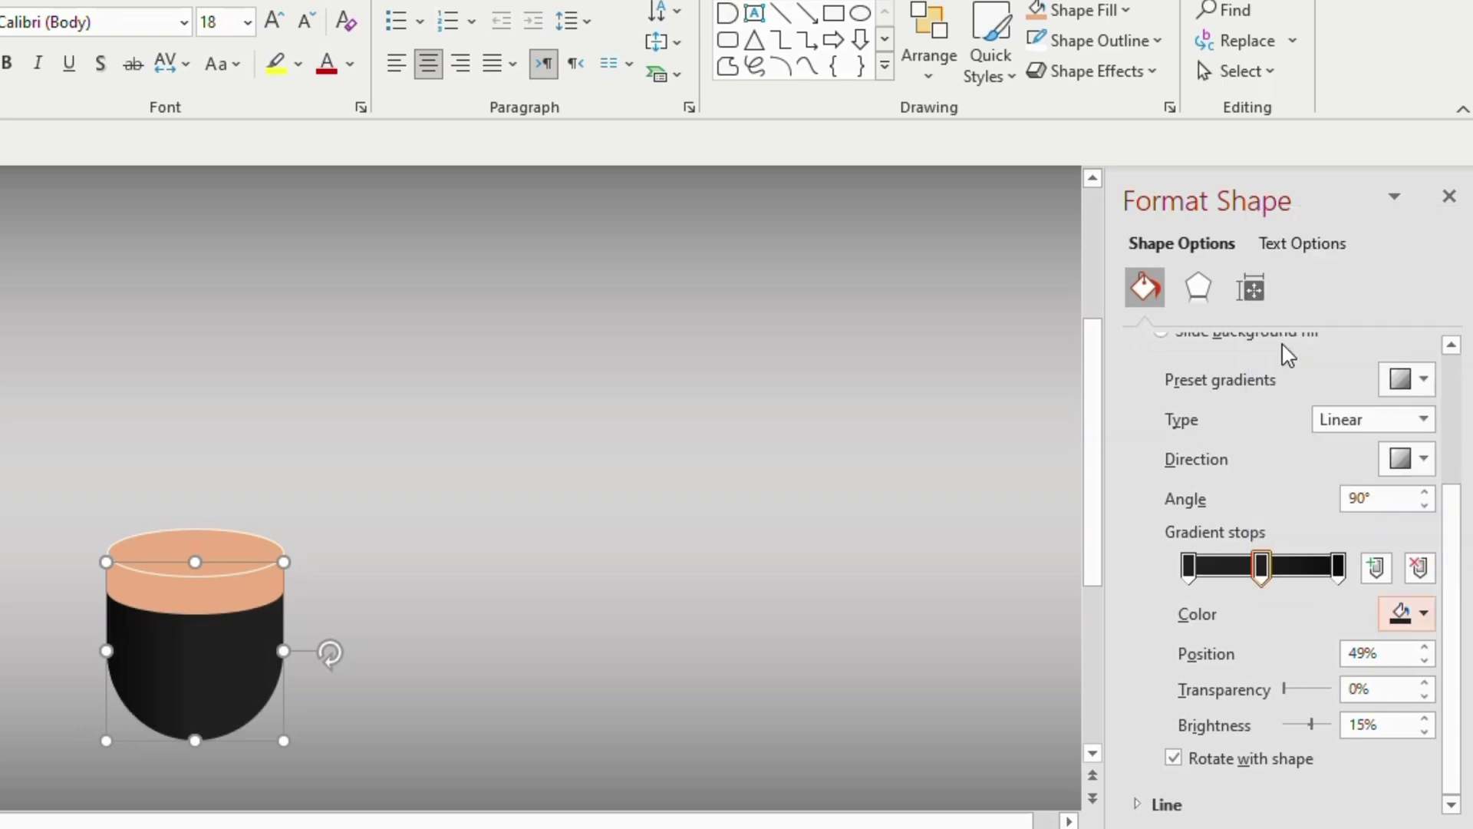
{"action": "left_click_drag", "start_coordinate": [1286, 688], "coordinate": [1291, 689]}
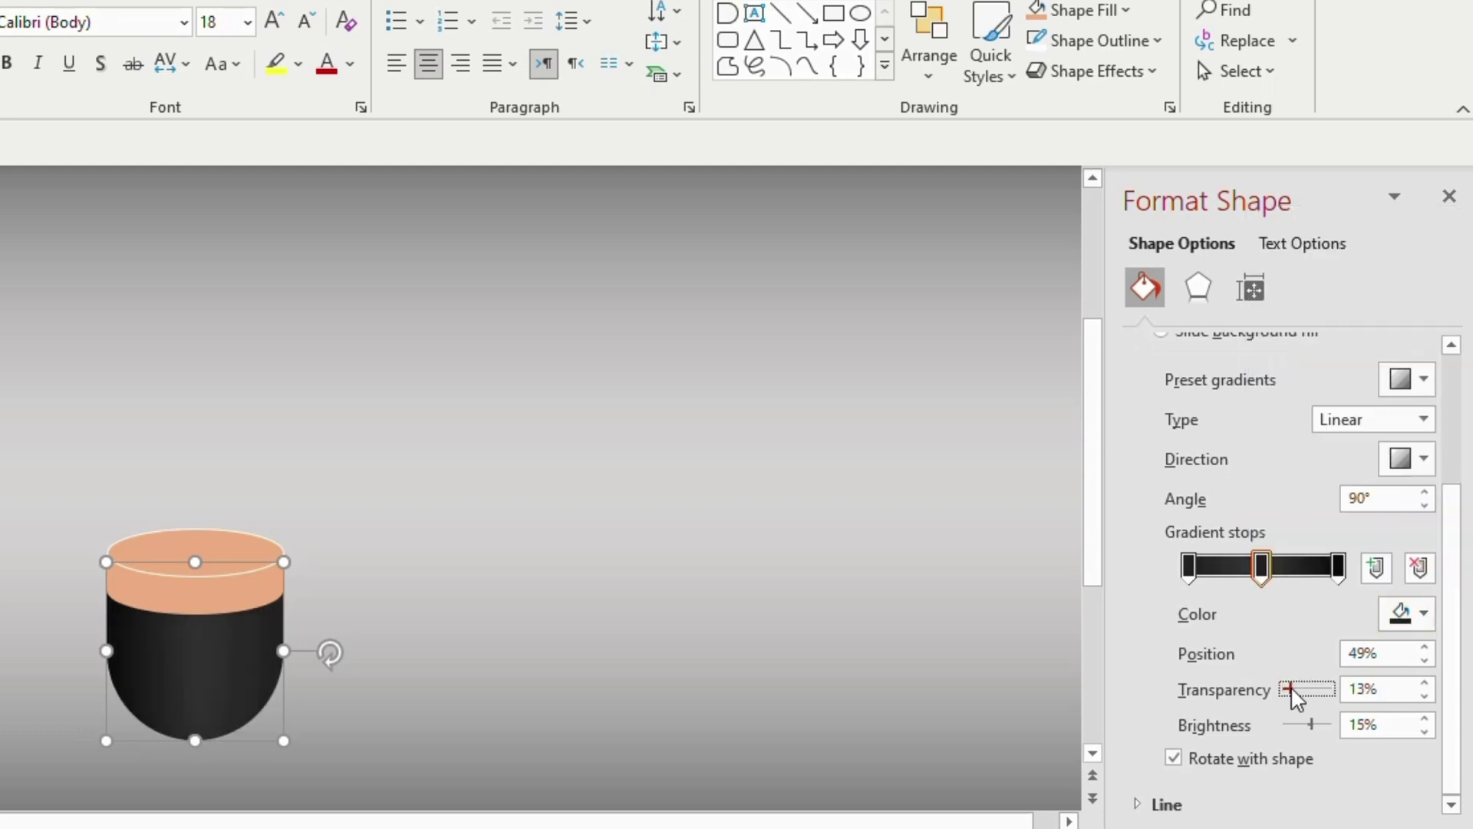
{"action": "left_click", "coordinate": [1424, 458]}
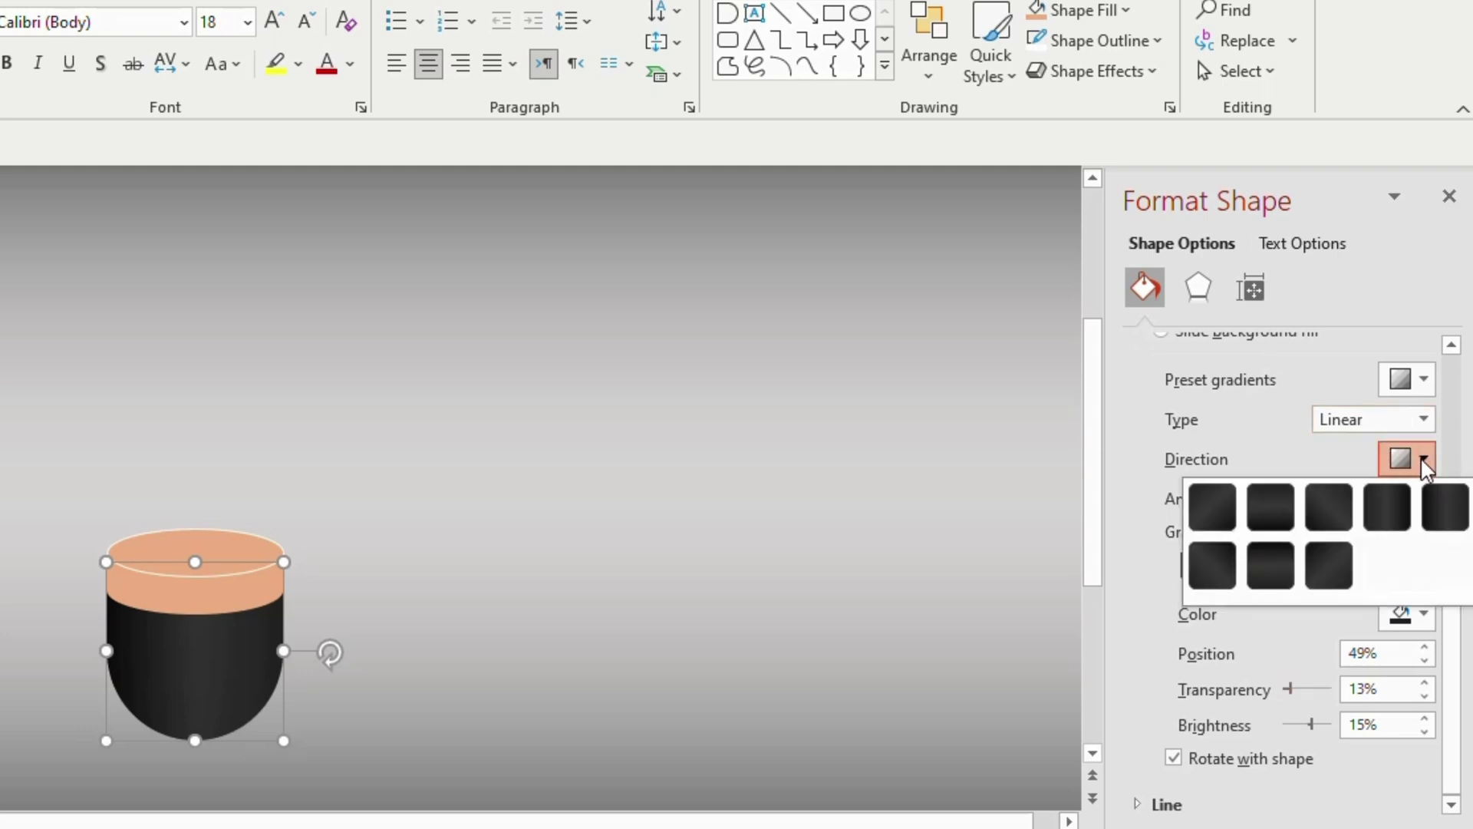
{"action": "left_click", "coordinate": [1221, 512]}
{"action": "left_click", "coordinate": [923, 595]}
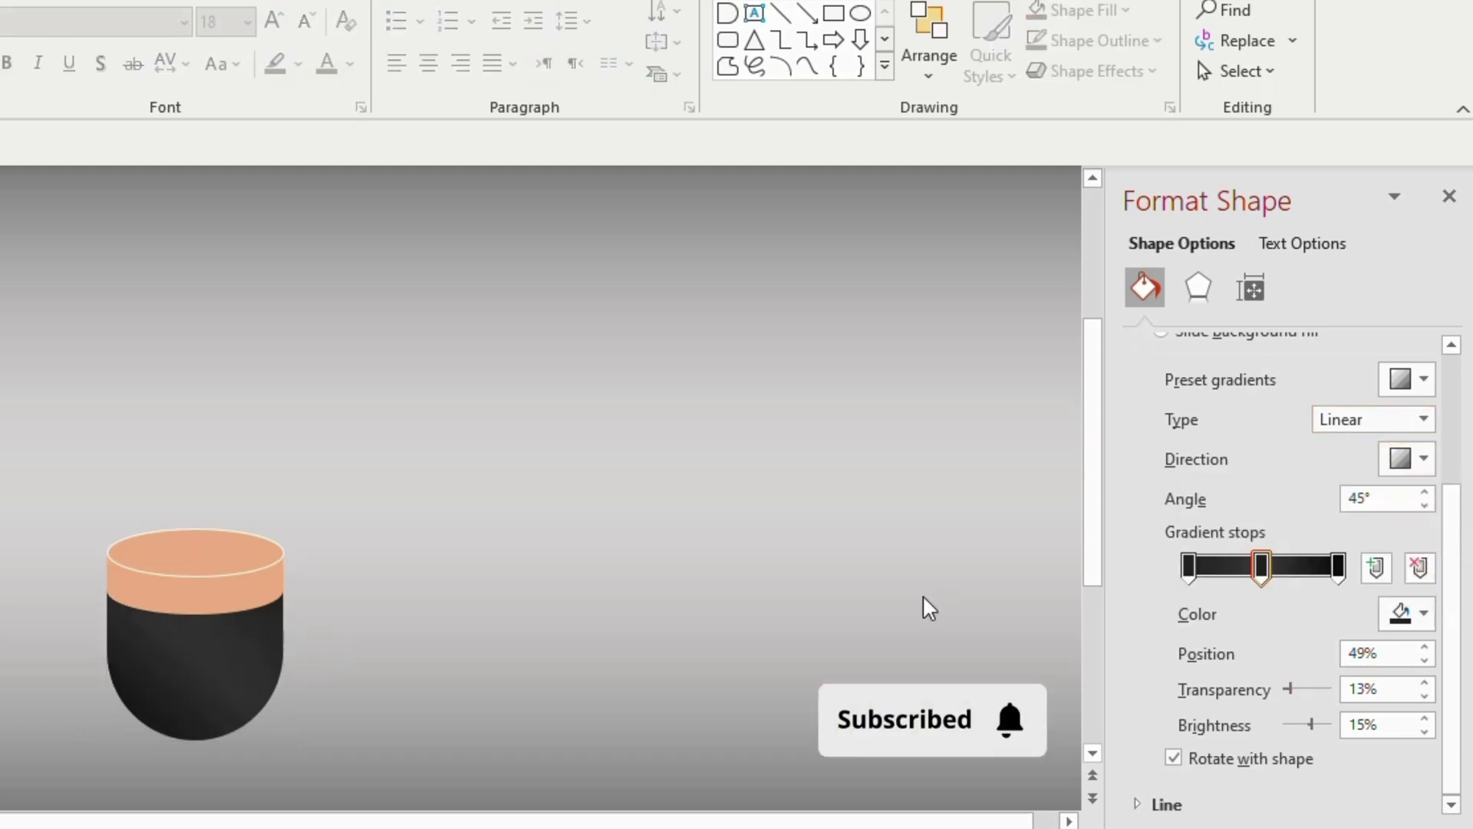
{"action": "left_click", "coordinate": [186, 594]}
- Give the rim band a cream gradient fill
{"action": "left_click", "coordinate": [297, 578], "text": "shift"}
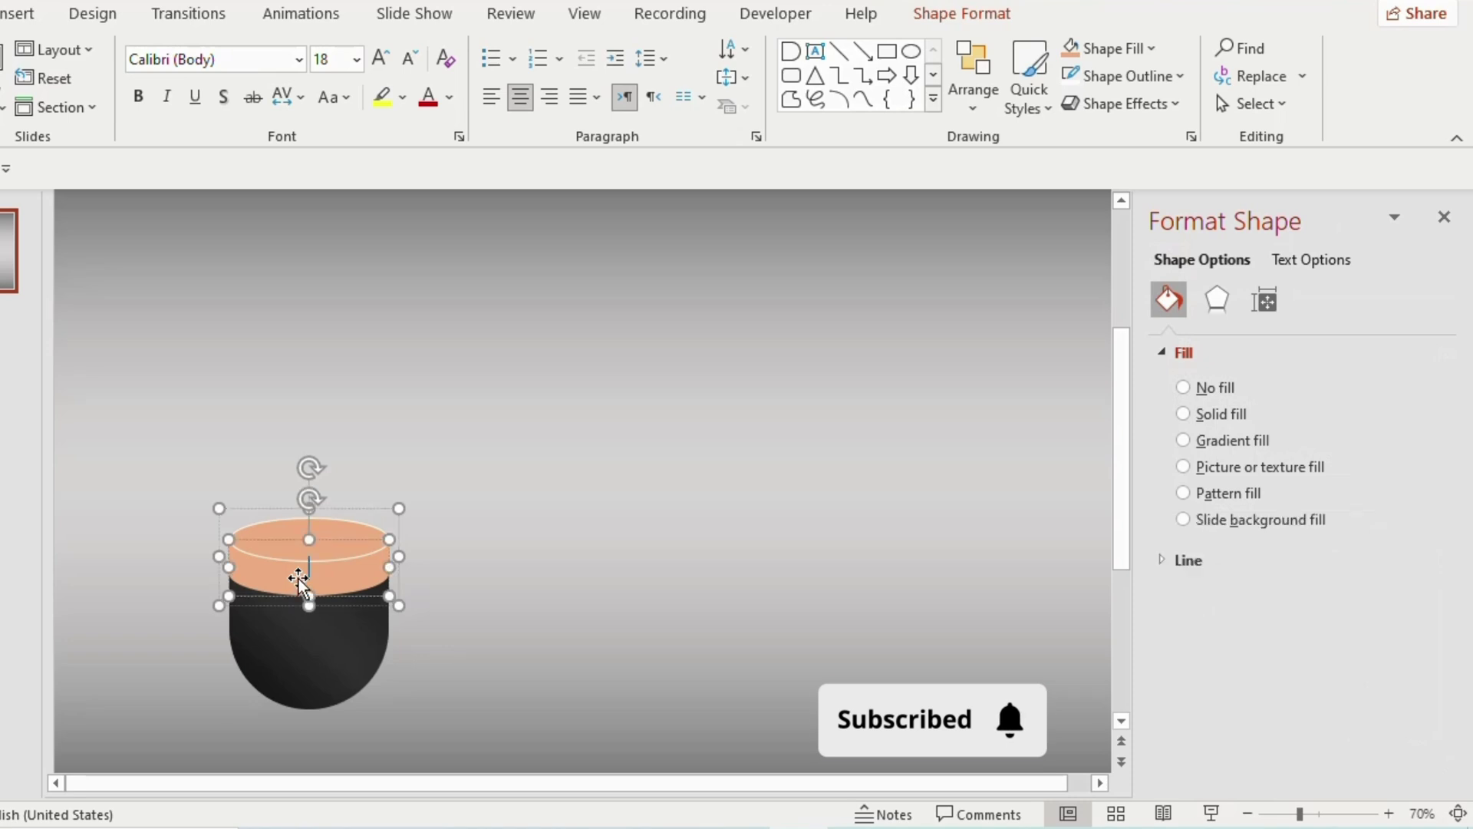
{"action": "left_click", "coordinate": [1183, 440]}
{"action": "left_click", "coordinate": [1421, 594]}
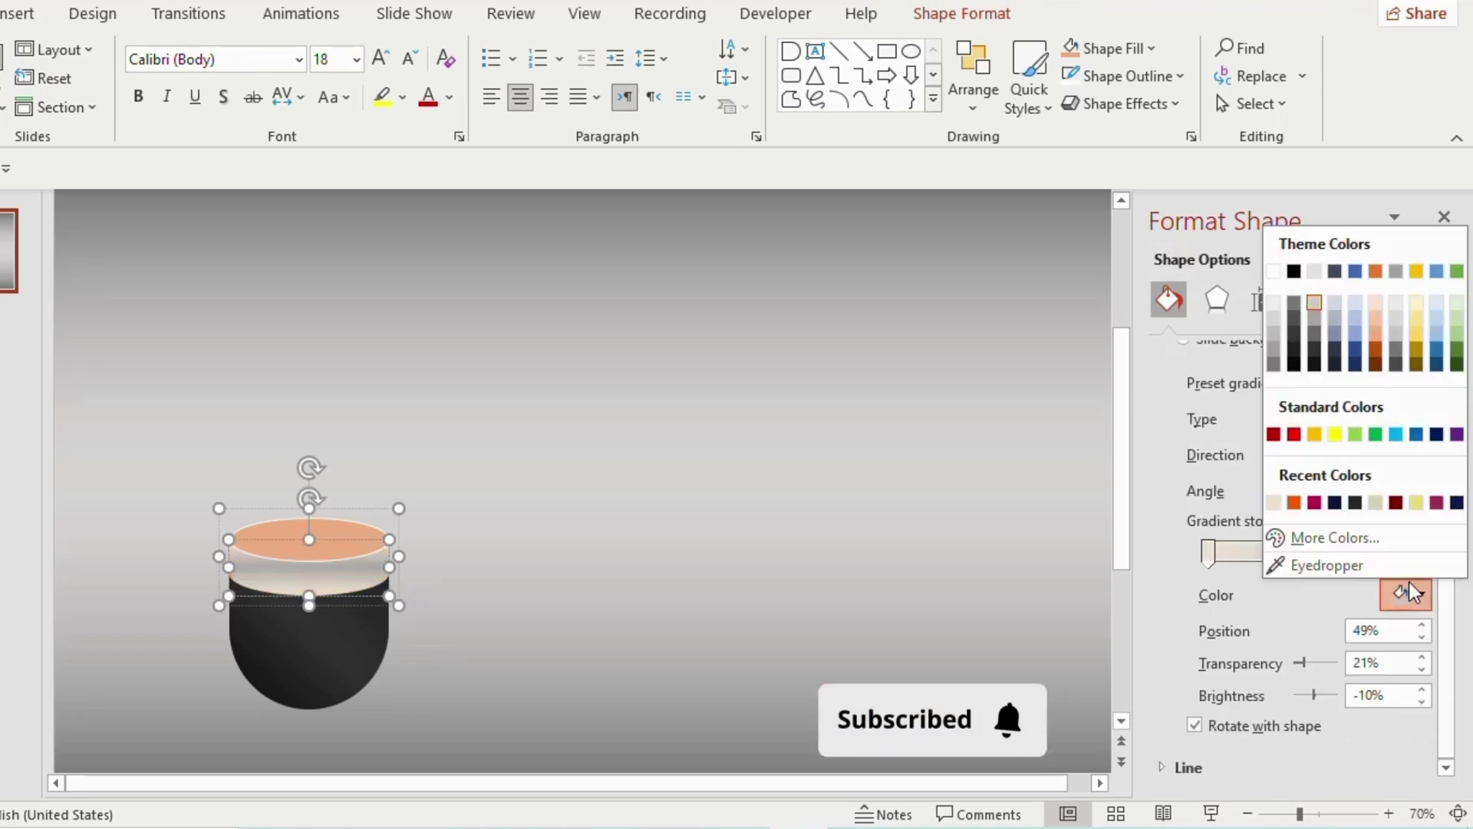
{"action": "left_click", "coordinate": [1277, 504]}
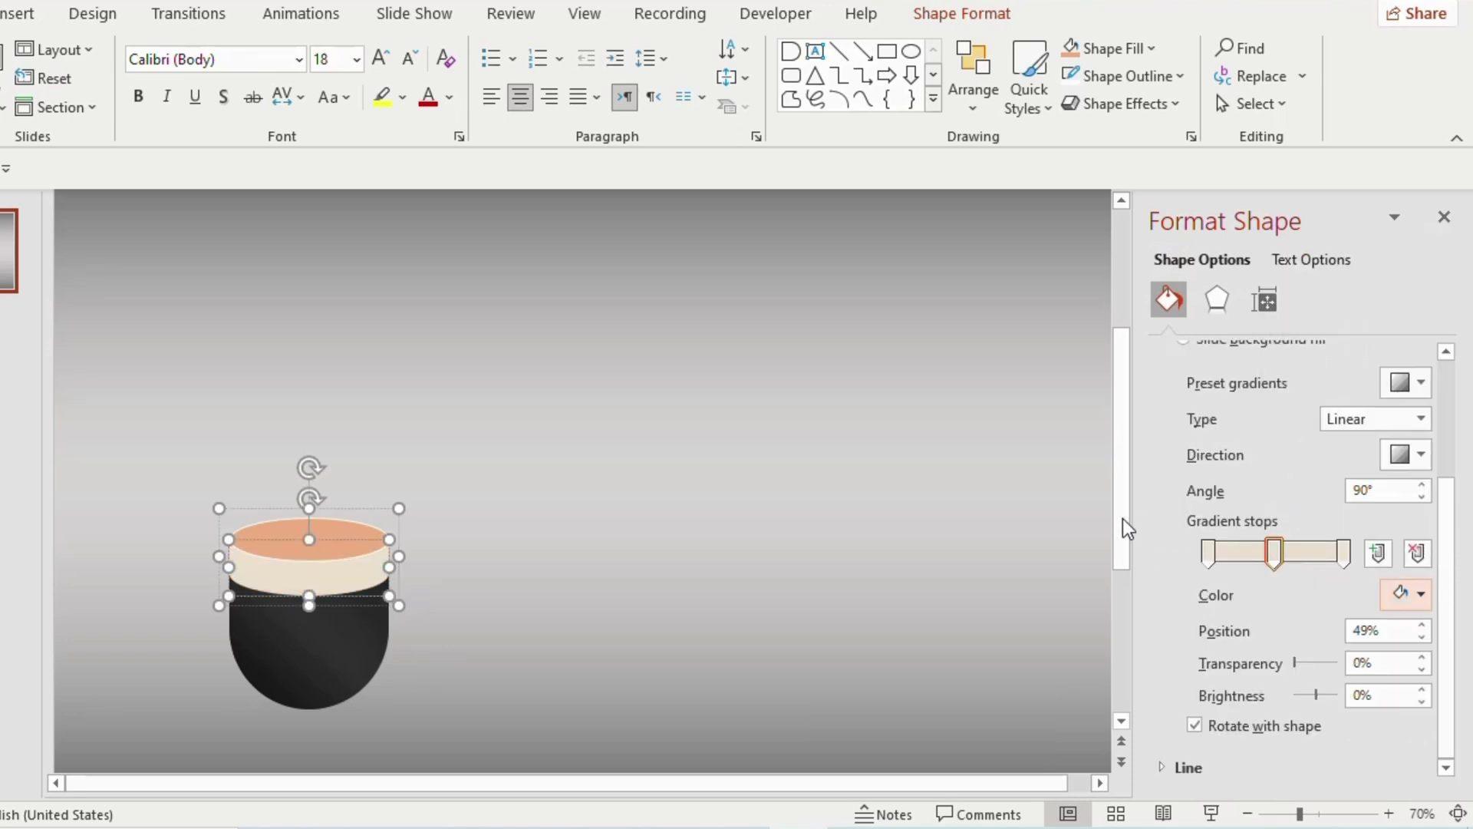
{"action": "scroll", "coordinate": [1189, 442], "scroll_direction": "up", "scroll_amount": 3}
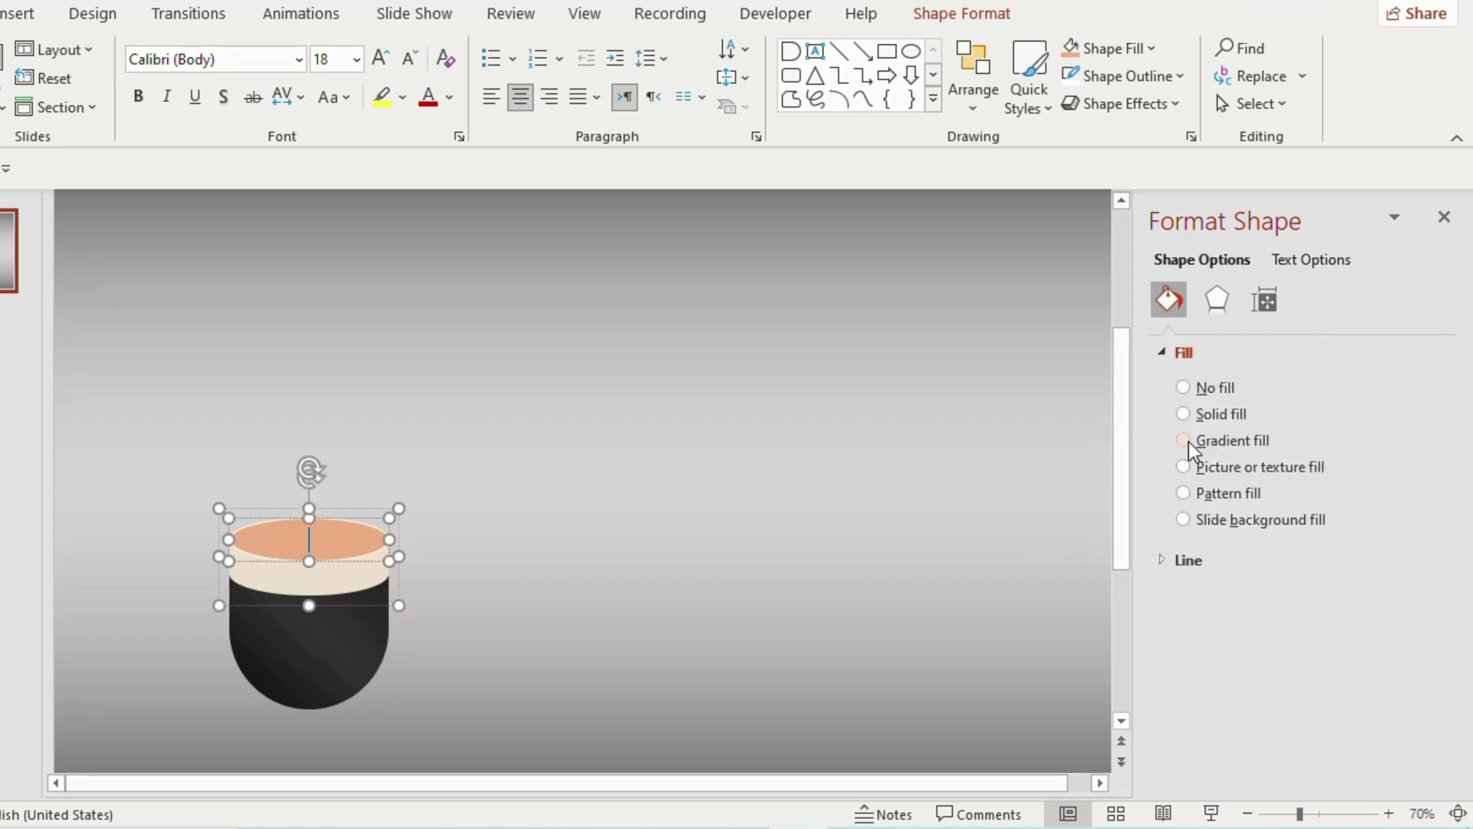
- Fill the top ellipse solid with the cup body's black, sampled by eyedropper
{"action": "left_click", "coordinate": [1183, 440]}
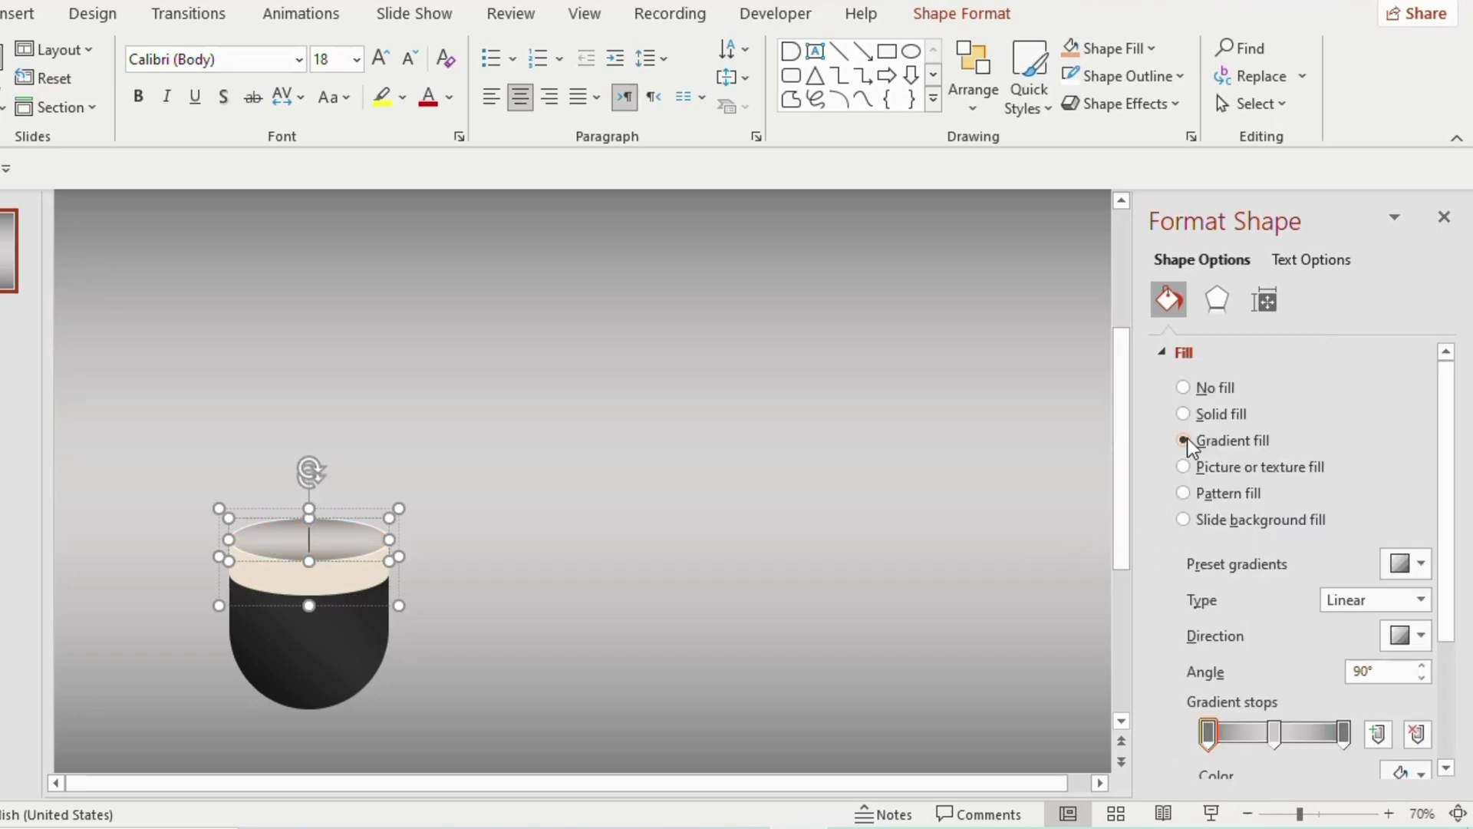
{"action": "left_click", "coordinate": [1184, 414]}
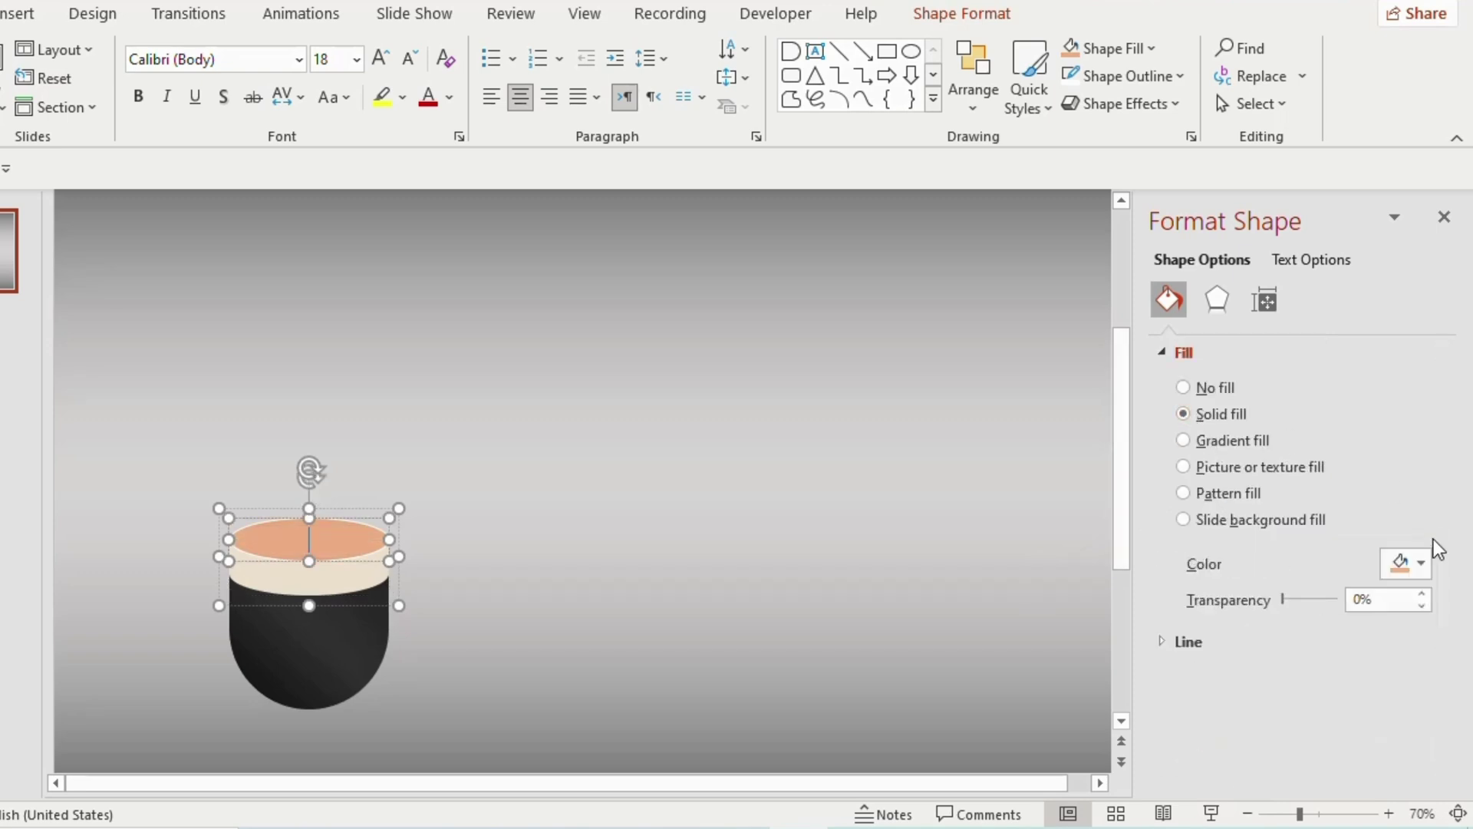
{"action": "left_click", "coordinate": [1425, 564]}
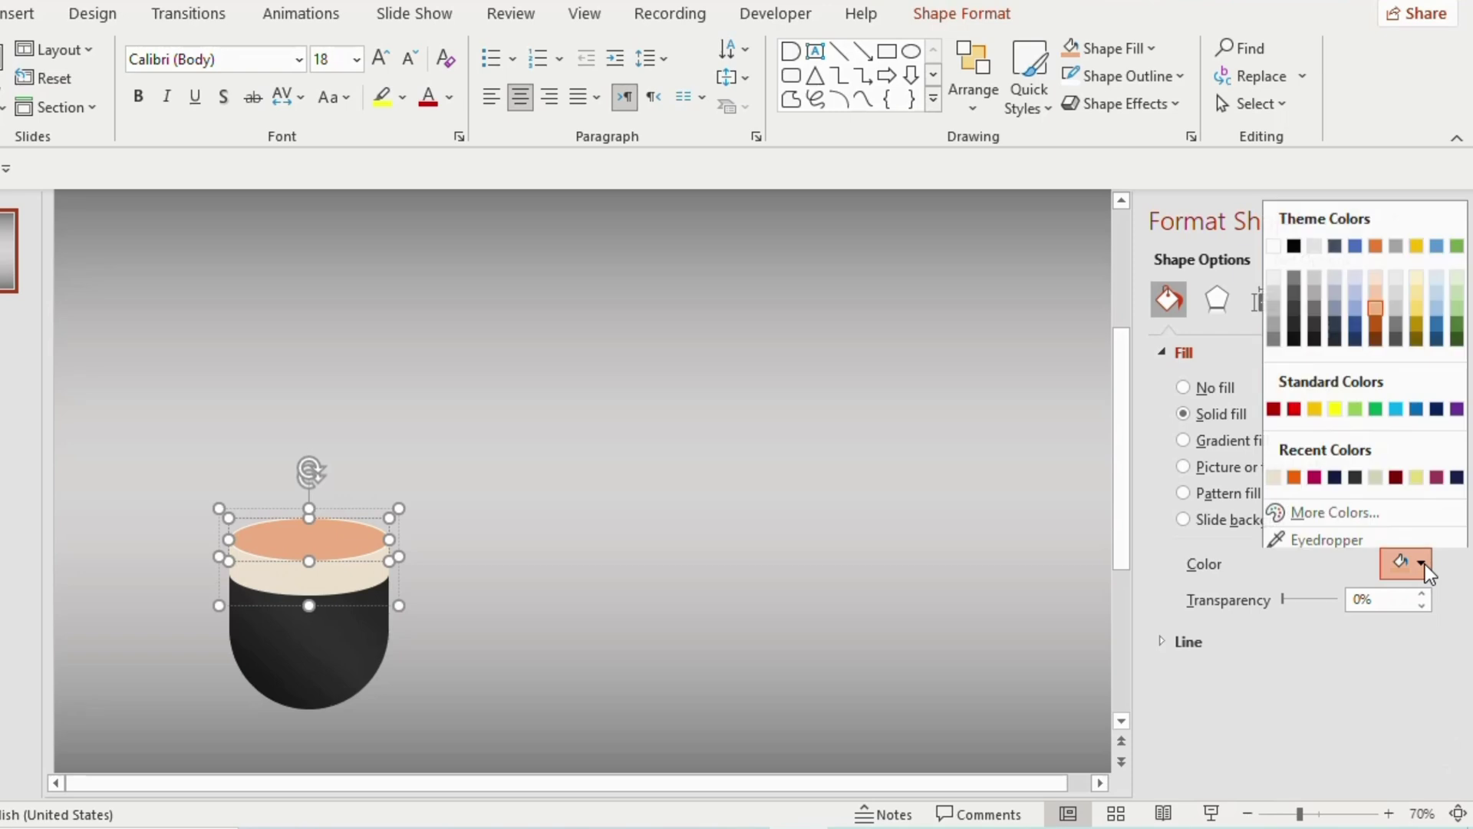
{"action": "left_click", "coordinate": [1345, 540]}
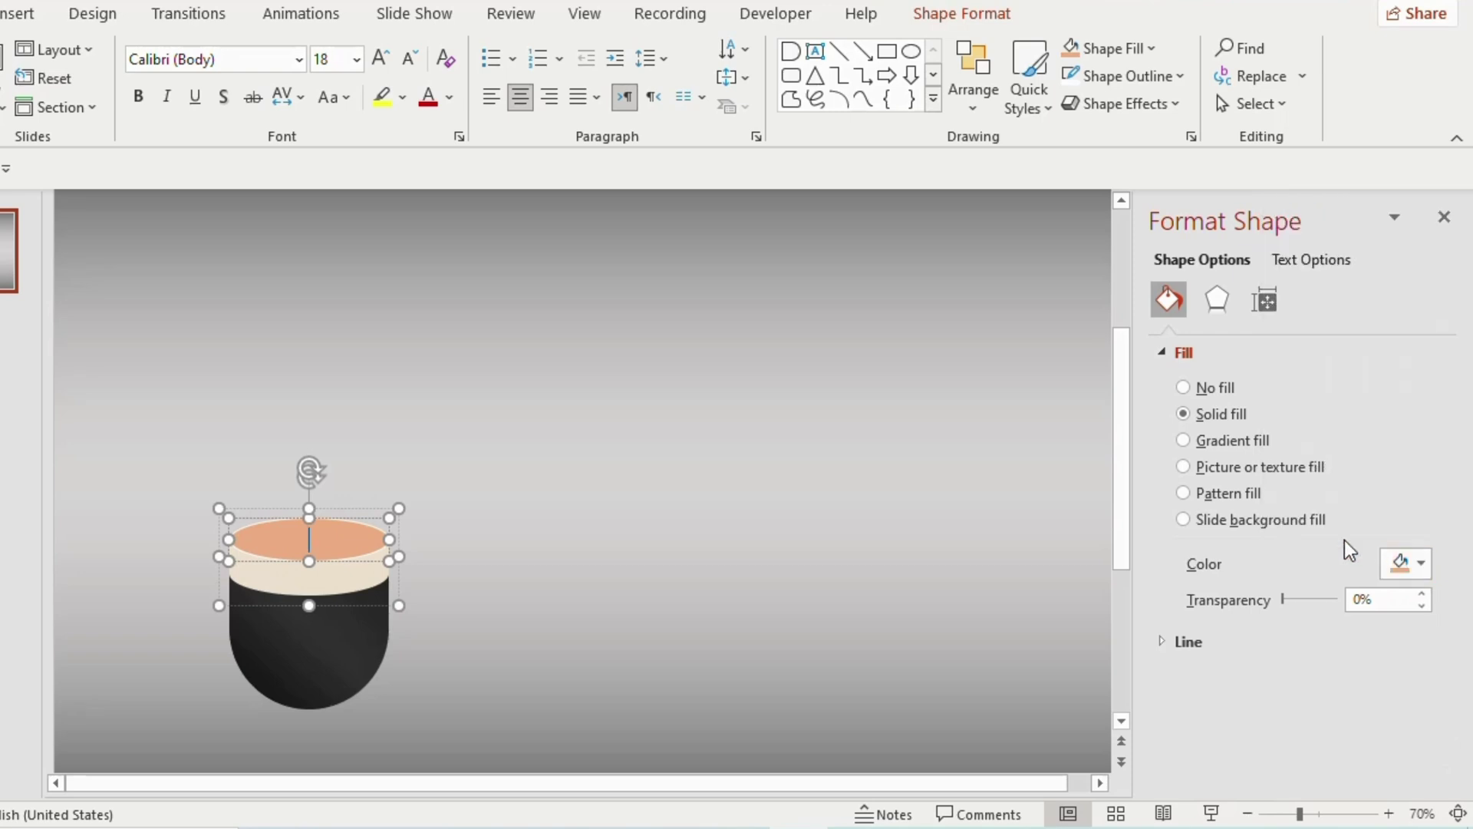
{"action": "left_click", "coordinate": [332, 655]}
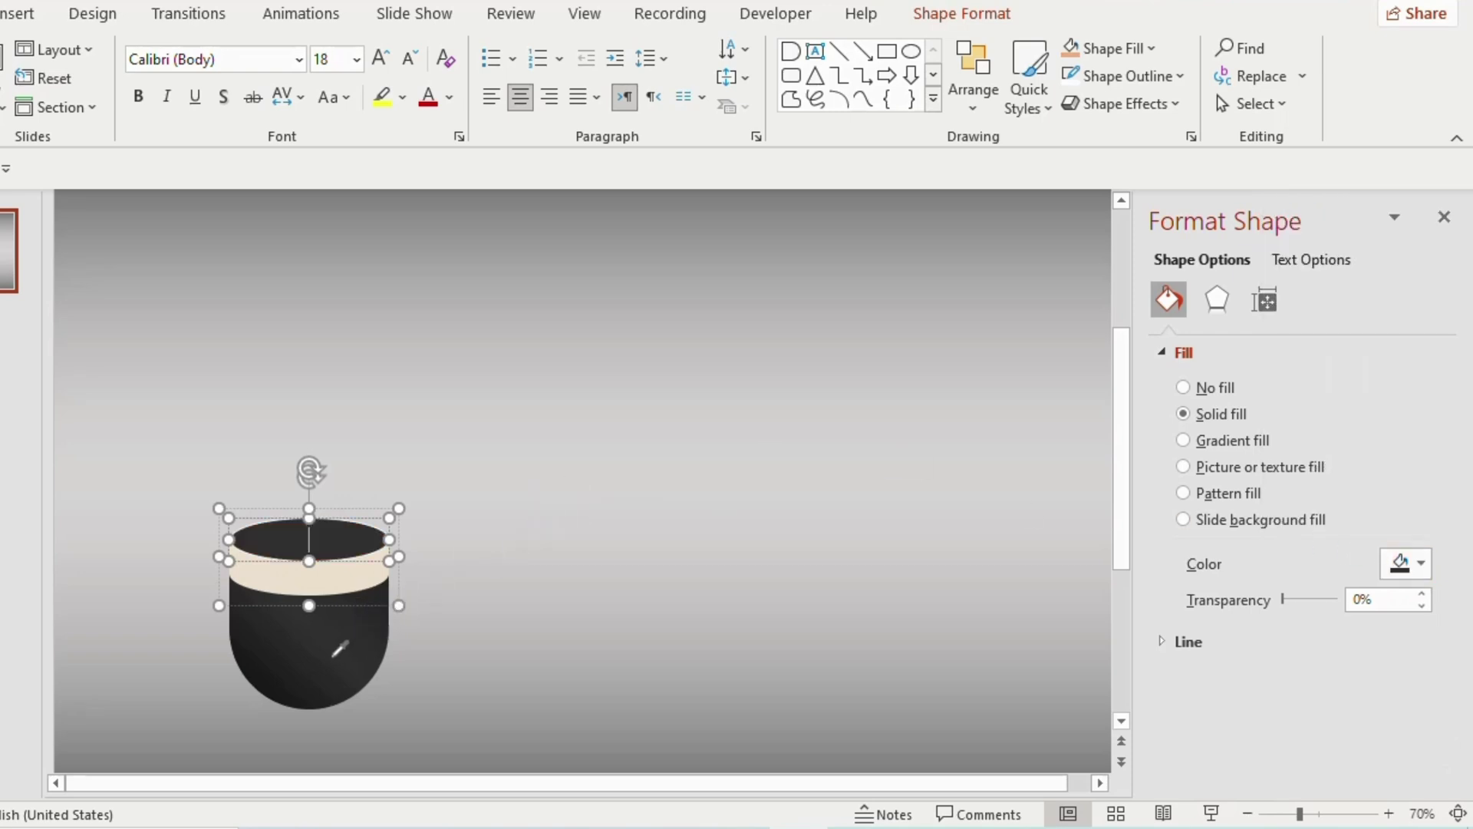
- Marquee-select all the cup pieces and group them with Ctrl+G
{"action": "left_click", "coordinate": [504, 596]}
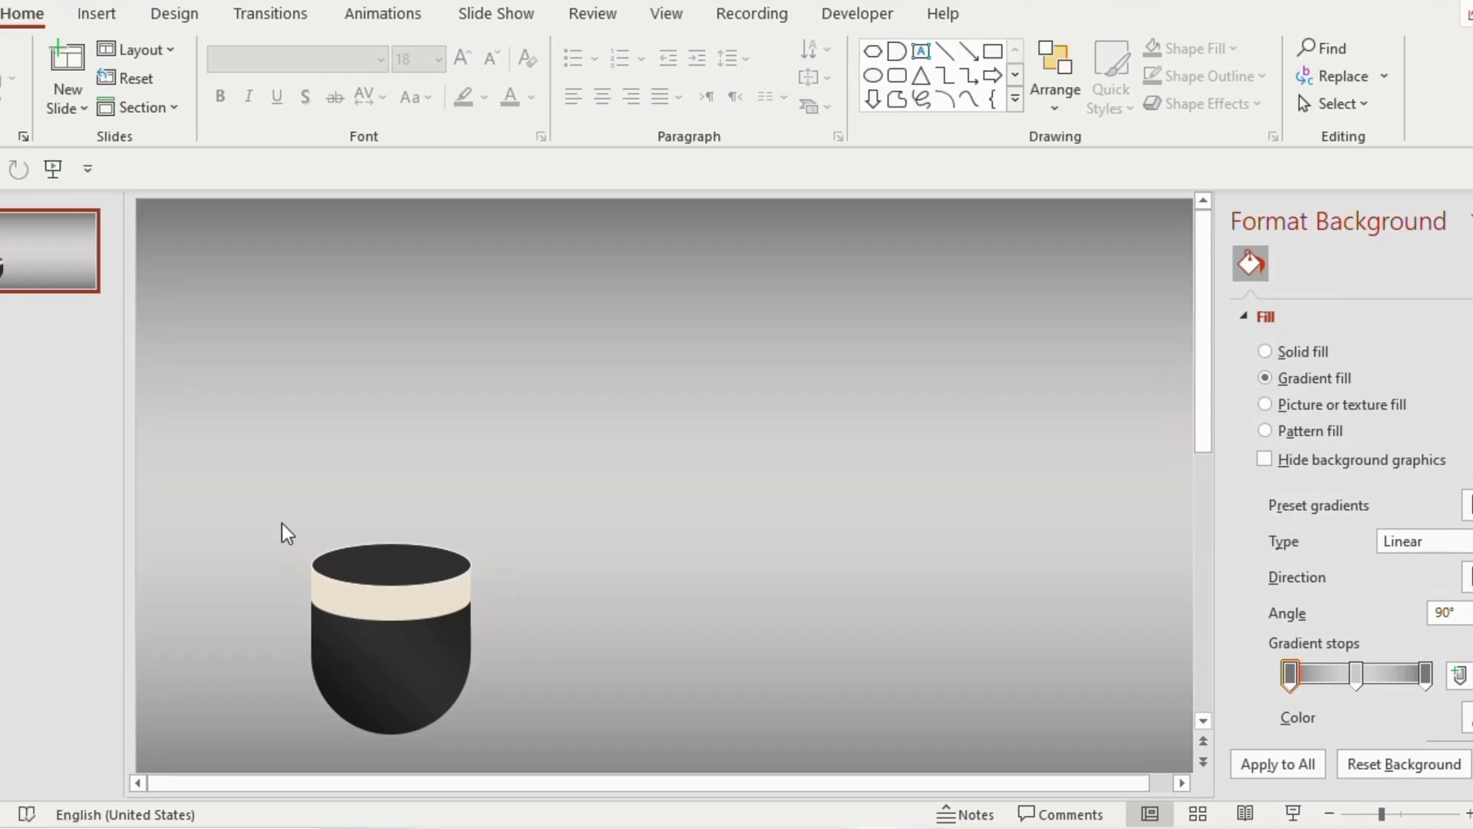
{"action": "left_click_drag", "start_coordinate": [200, 522], "coordinate": [528, 753]}
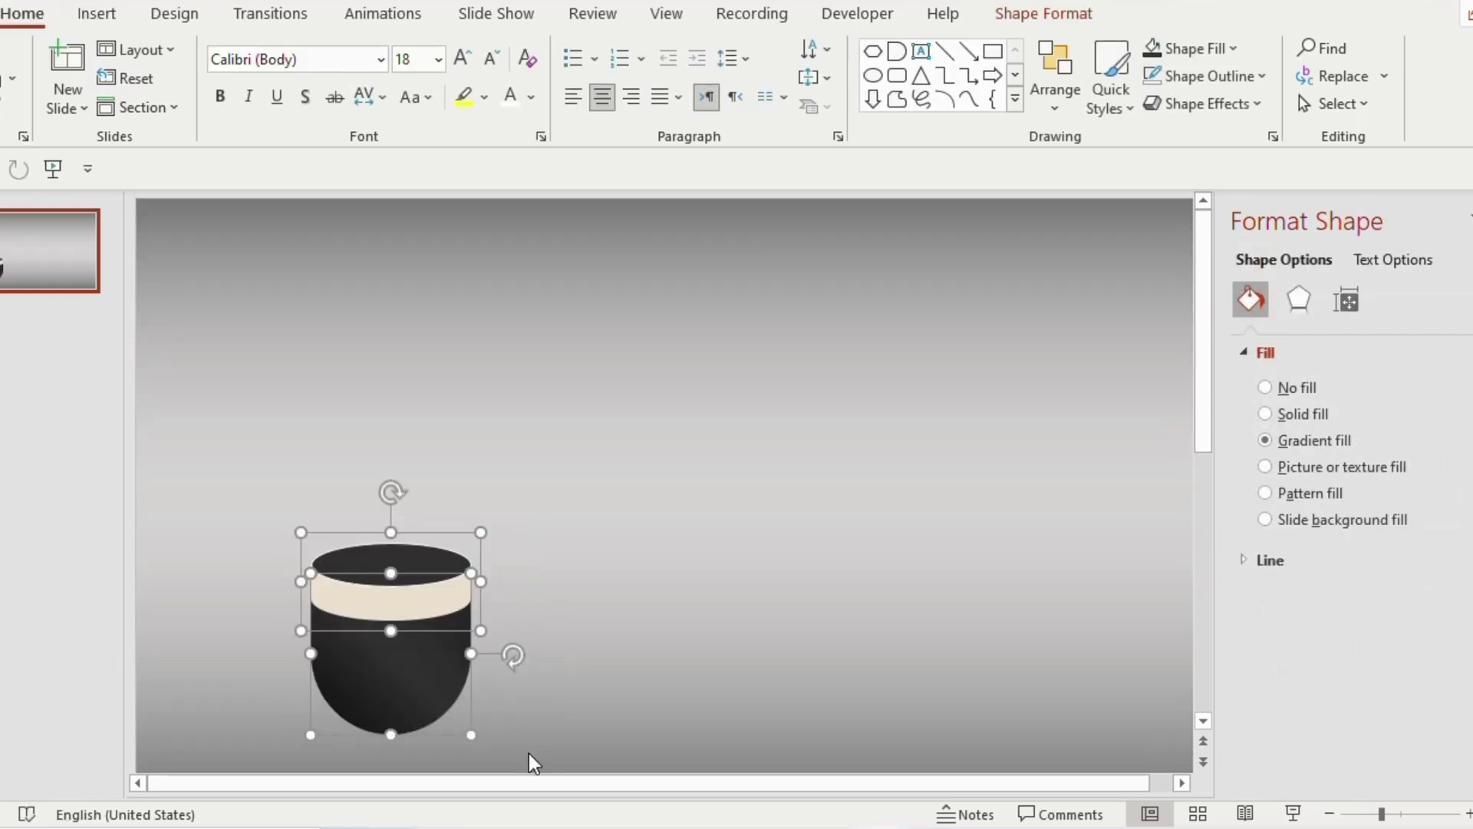
{"action": "key", "text": "ctrl+g"}
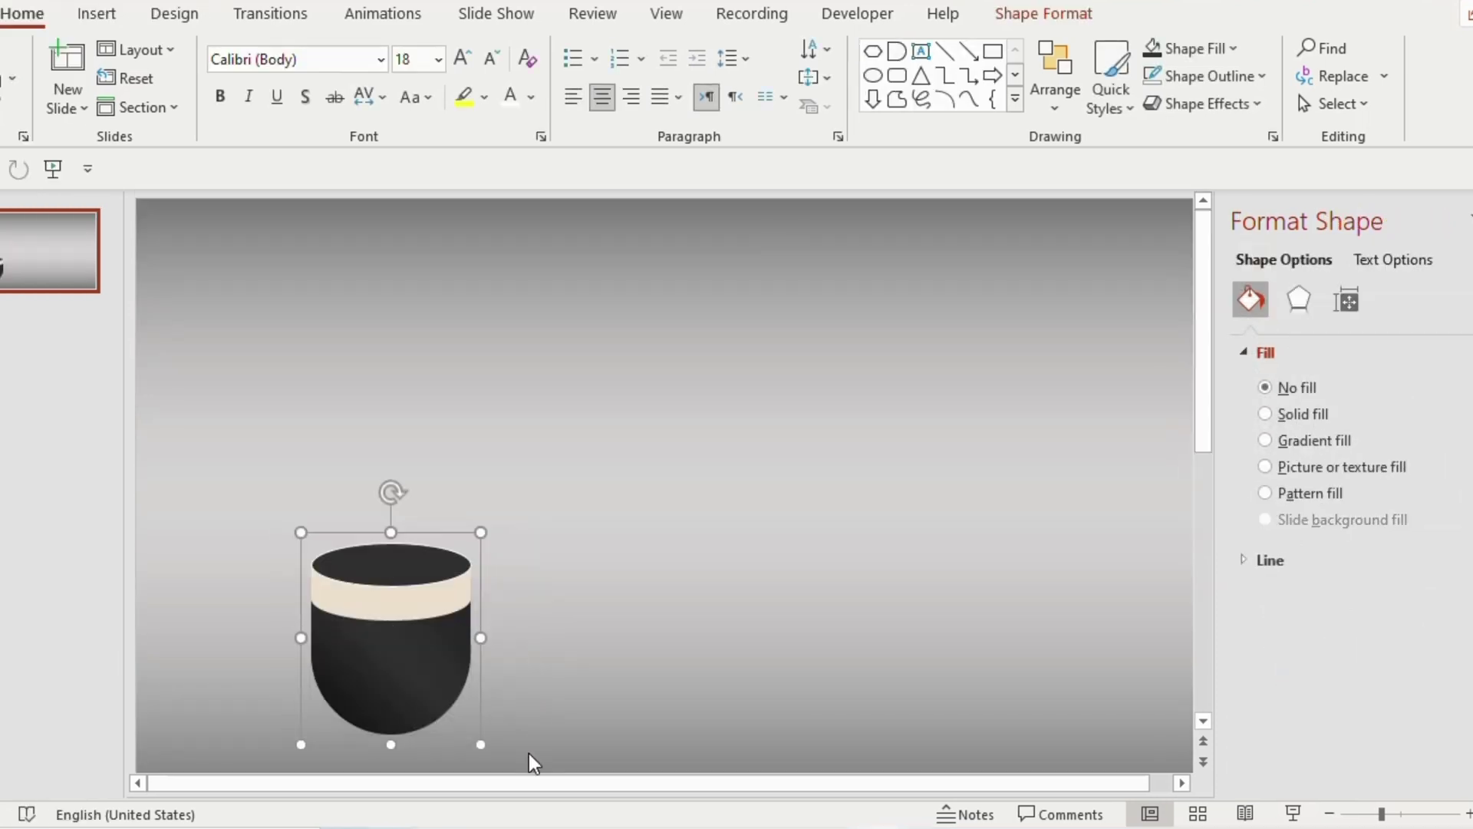
{"action": "left_click", "coordinate": [596, 572]}
{"action": "left_click", "coordinate": [872, 74]}
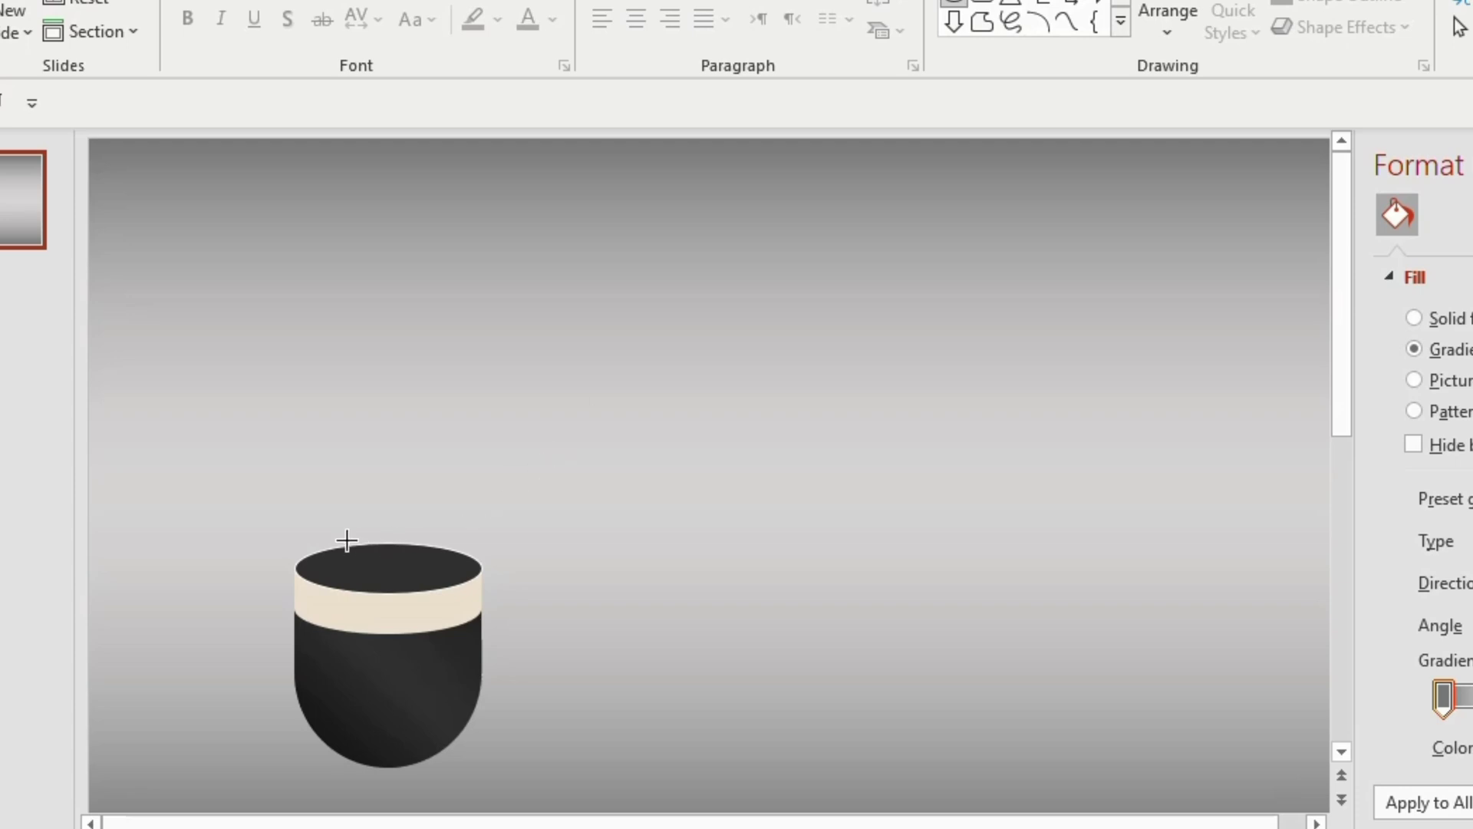
- Draw an oval in the cup's opening and a blue rectangle rising from it
{"action": "left_click_drag", "start_coordinate": [318, 558], "coordinate": [458, 587]}
{"action": "left_click_drag", "start_coordinate": [319, 575], "coordinate": [383, 559]}
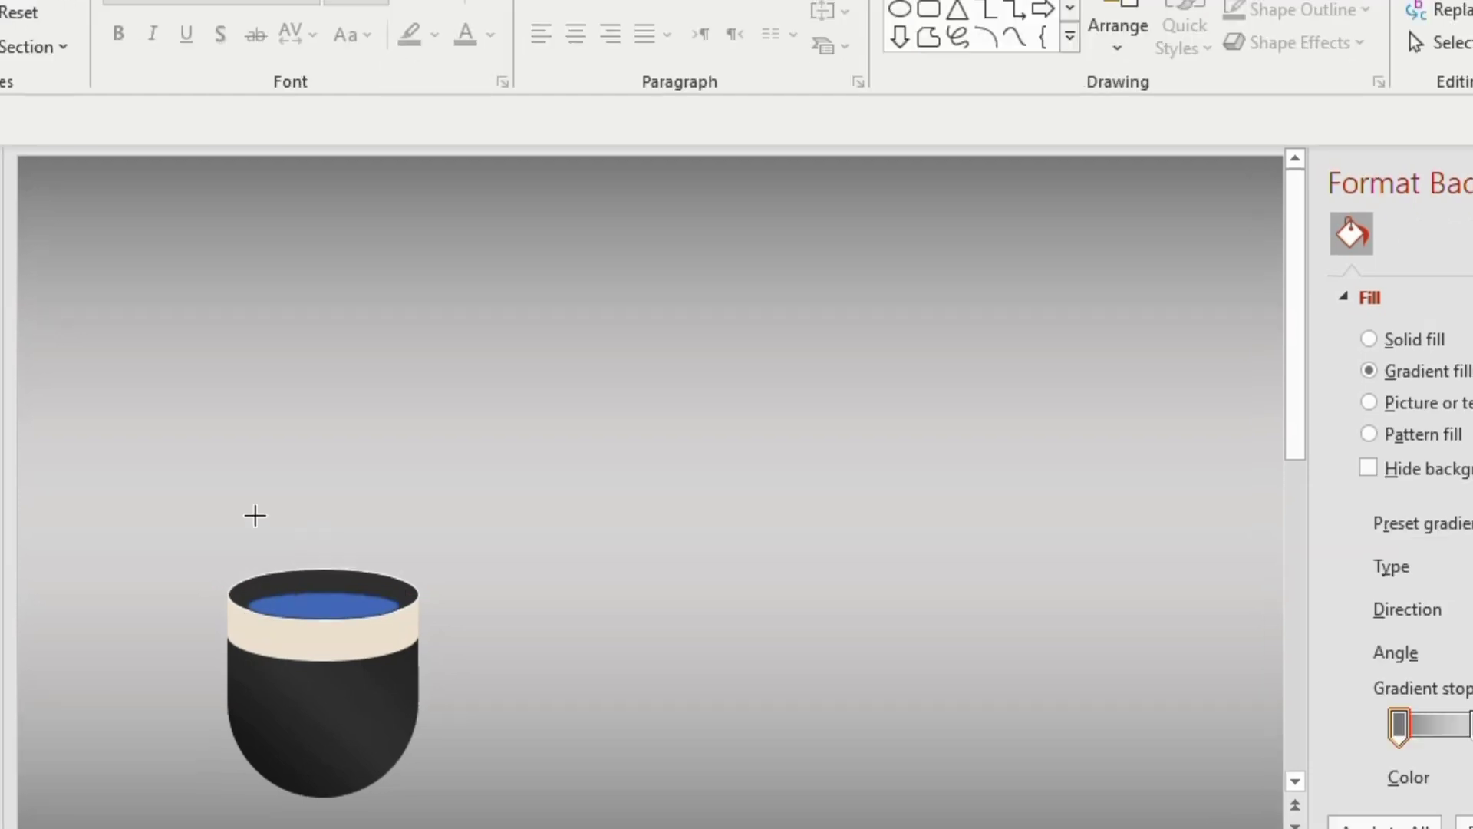
{"action": "left_click_drag", "start_coordinate": [248, 516], "coordinate": [398, 603]}
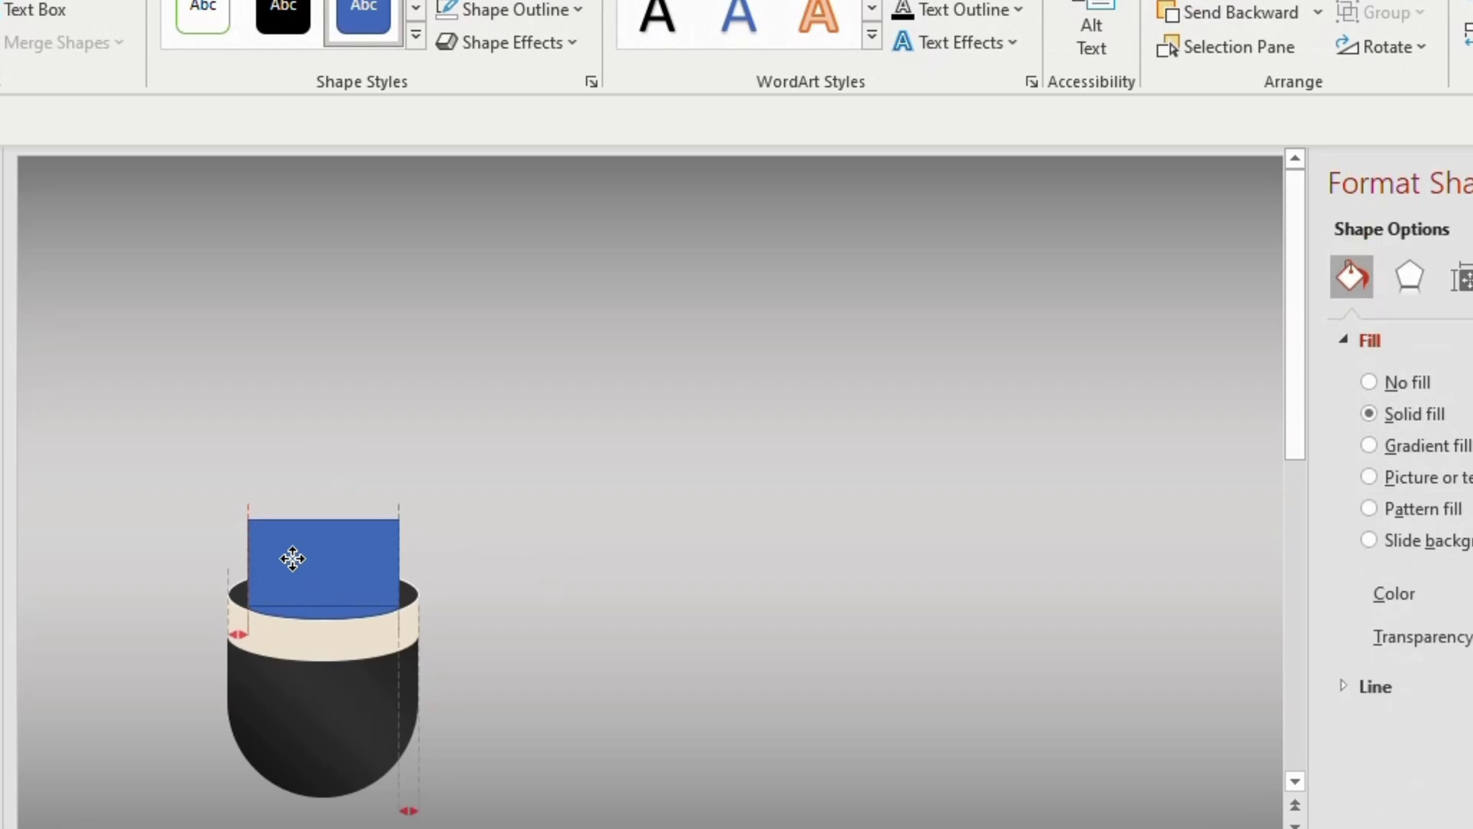
{"action": "left_click_drag", "start_coordinate": [292, 557], "coordinate": [291, 561]}
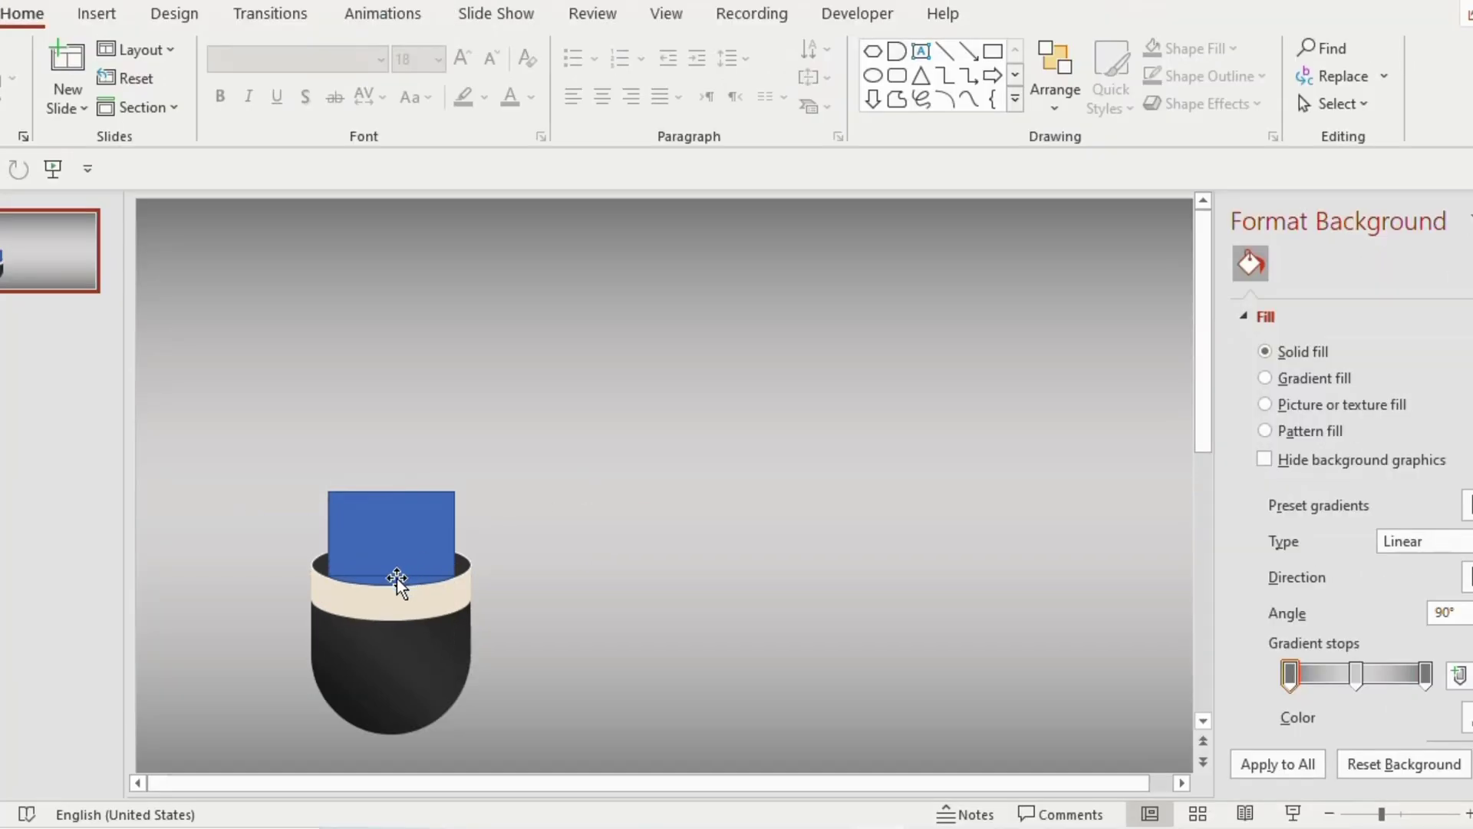
- Unite the rectangle and oval into an outline-free body and draw a cap oval across its top
{"action": "left_click", "coordinate": [398, 578]}
{"action": "left_click", "coordinate": [374, 512], "text": "shift"}
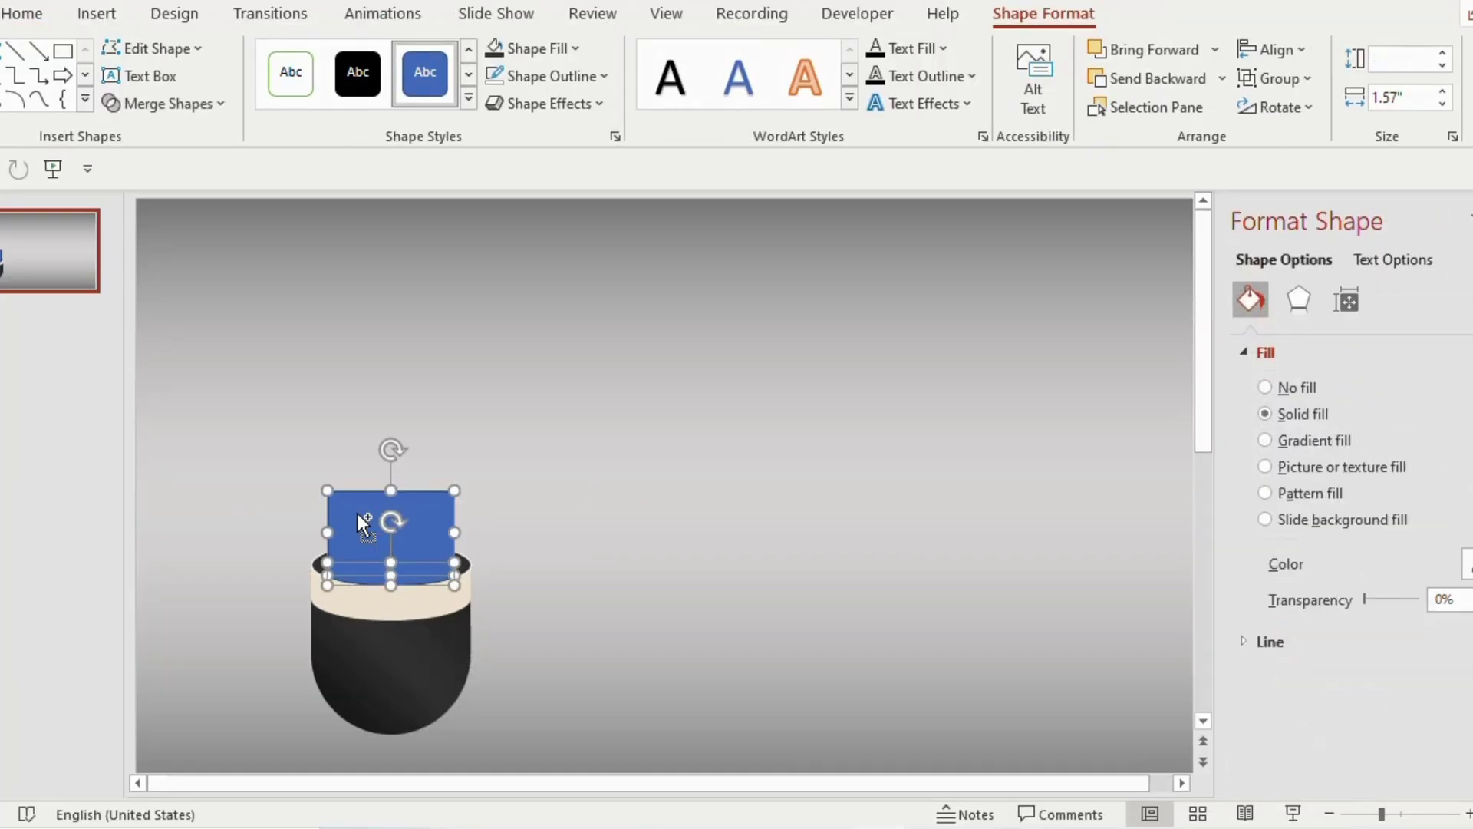
{"action": "left_click", "coordinate": [177, 100]}
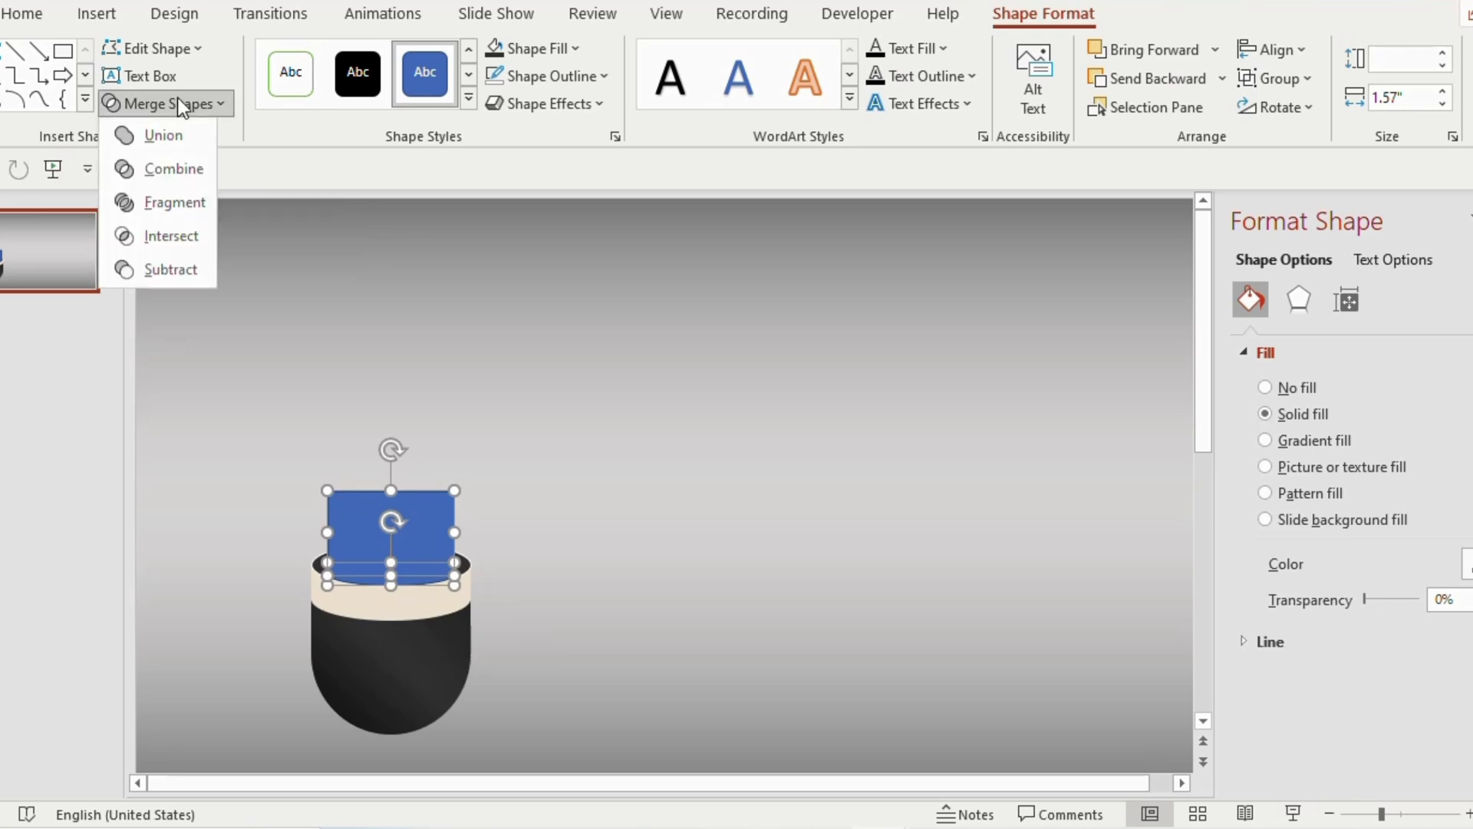
{"action": "left_click", "coordinate": [172, 144]}
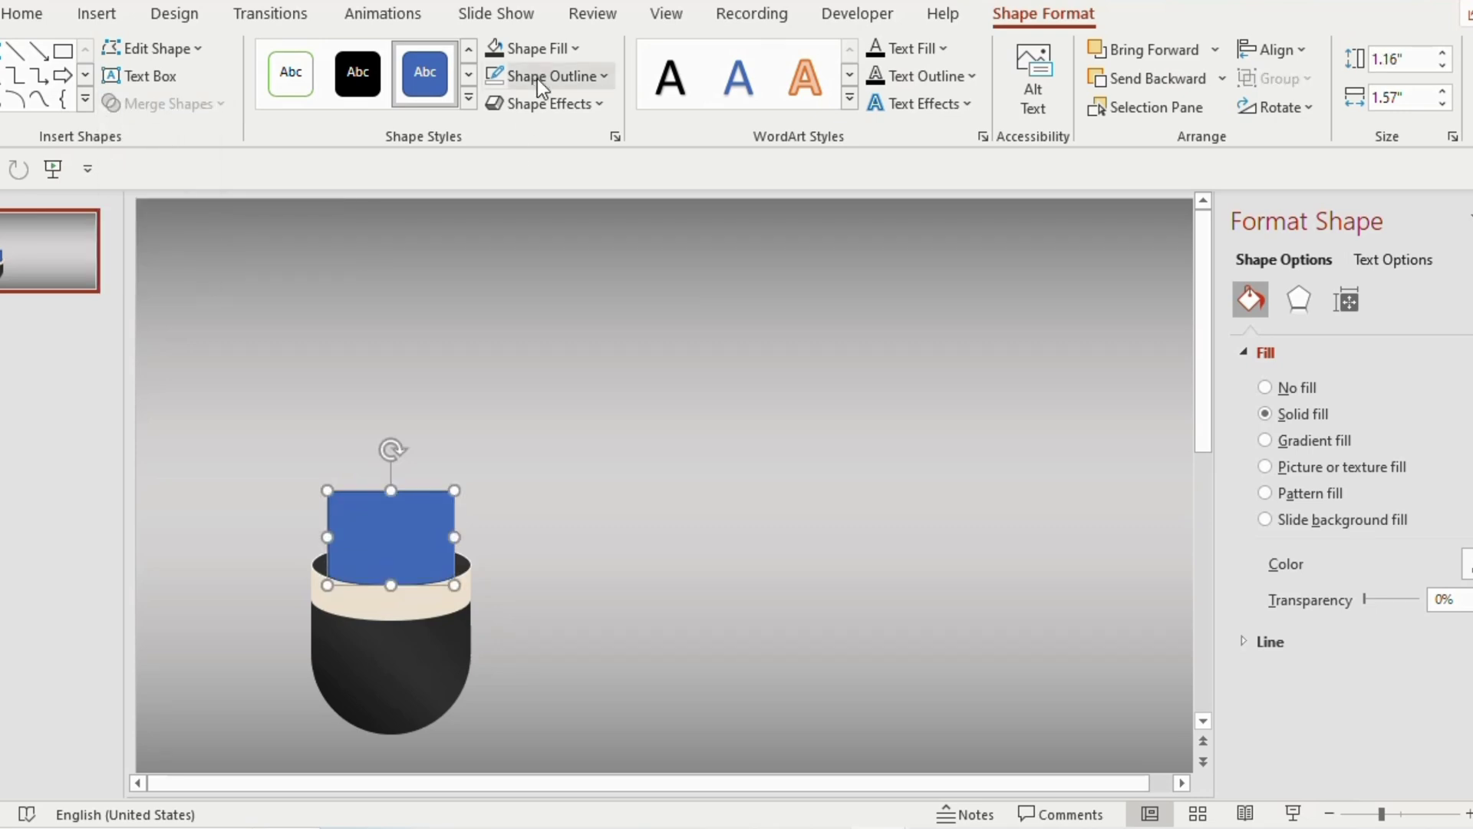
{"action": "left_click", "coordinate": [537, 76]}
{"action": "left_click", "coordinate": [510, 412]}
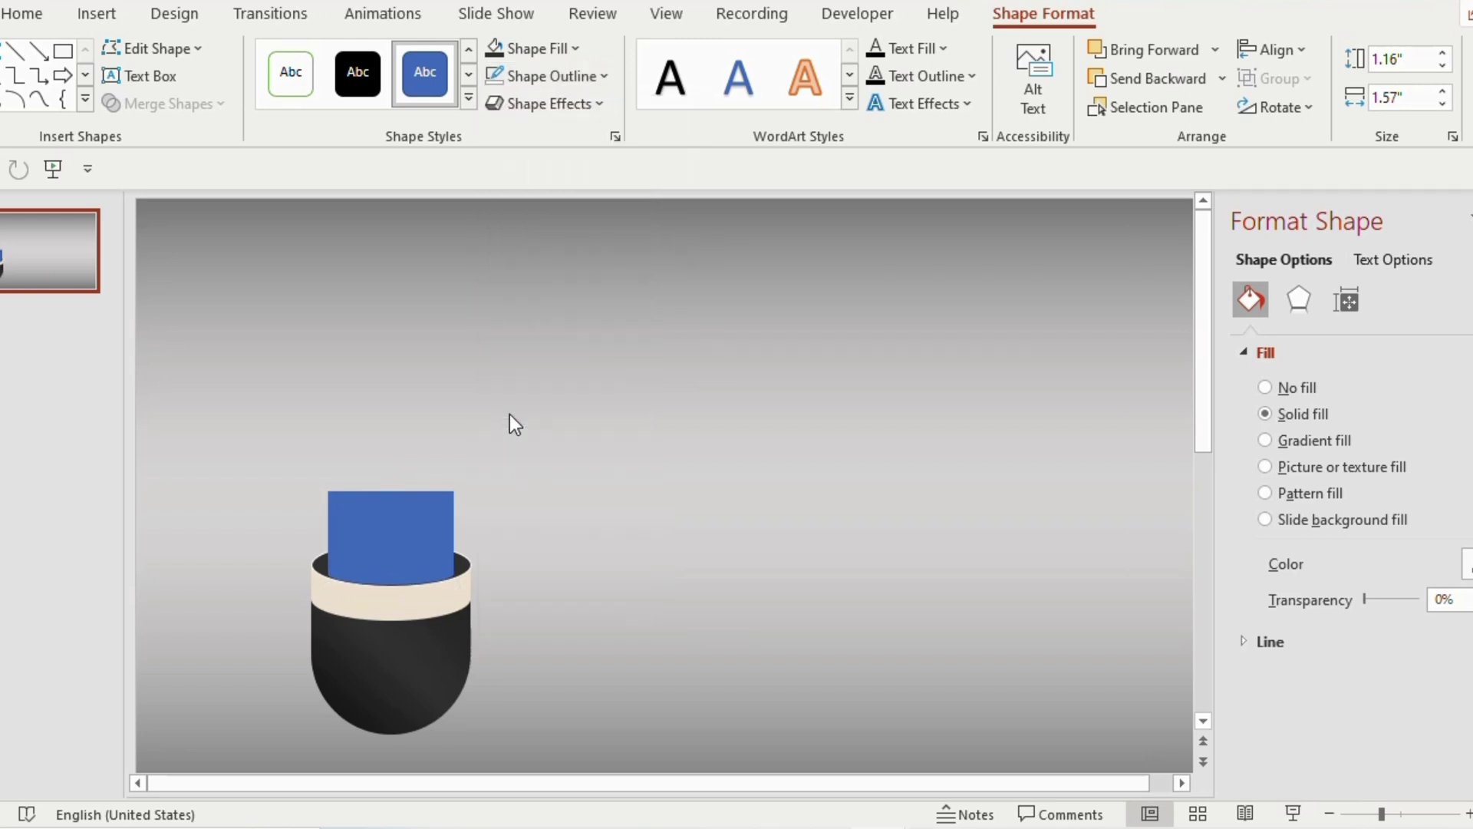
{"action": "left_click", "coordinate": [614, 396]}
{"action": "left_click", "coordinate": [869, 74]}
{"action": "left_click_drag", "start_coordinate": [325, 475], "coordinate": [455, 504]}
- Give the cap oval a white outline and the cylinder body a dark red gradient
{"action": "left_click", "coordinate": [523, 75]}
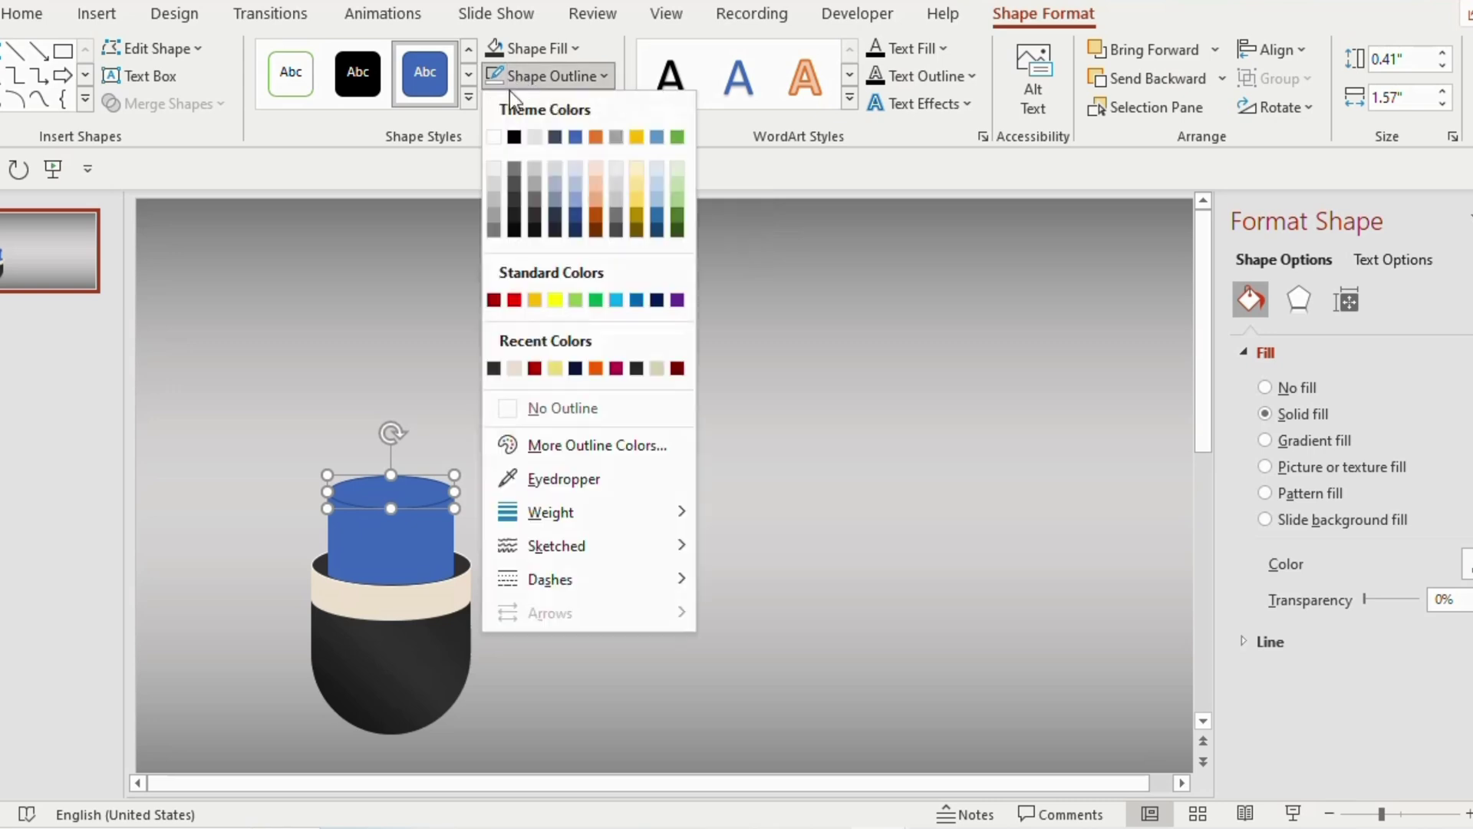
{"action": "left_click", "coordinate": [493, 136]}
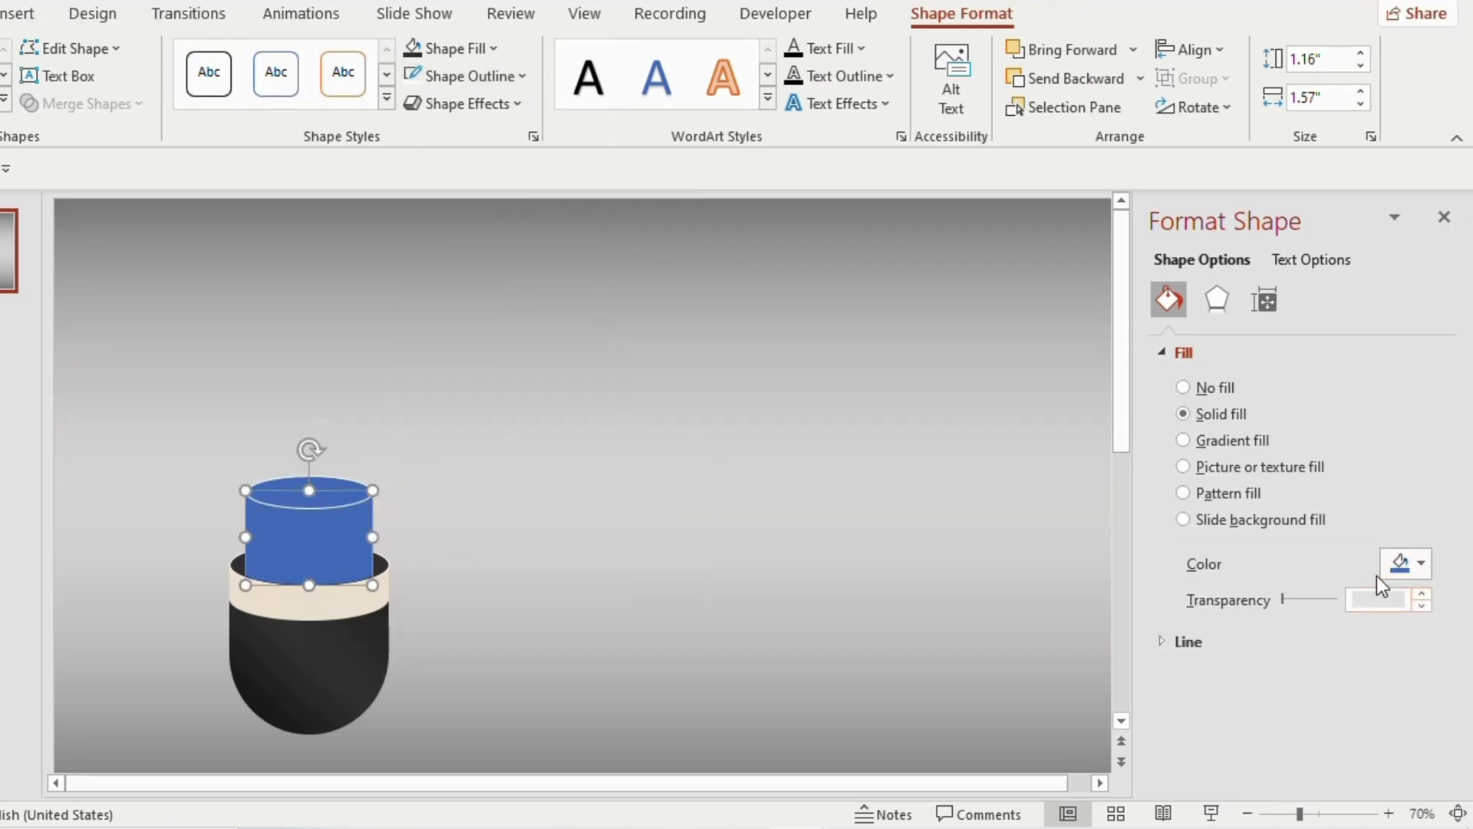
{"action": "left_click", "coordinate": [1184, 442]}
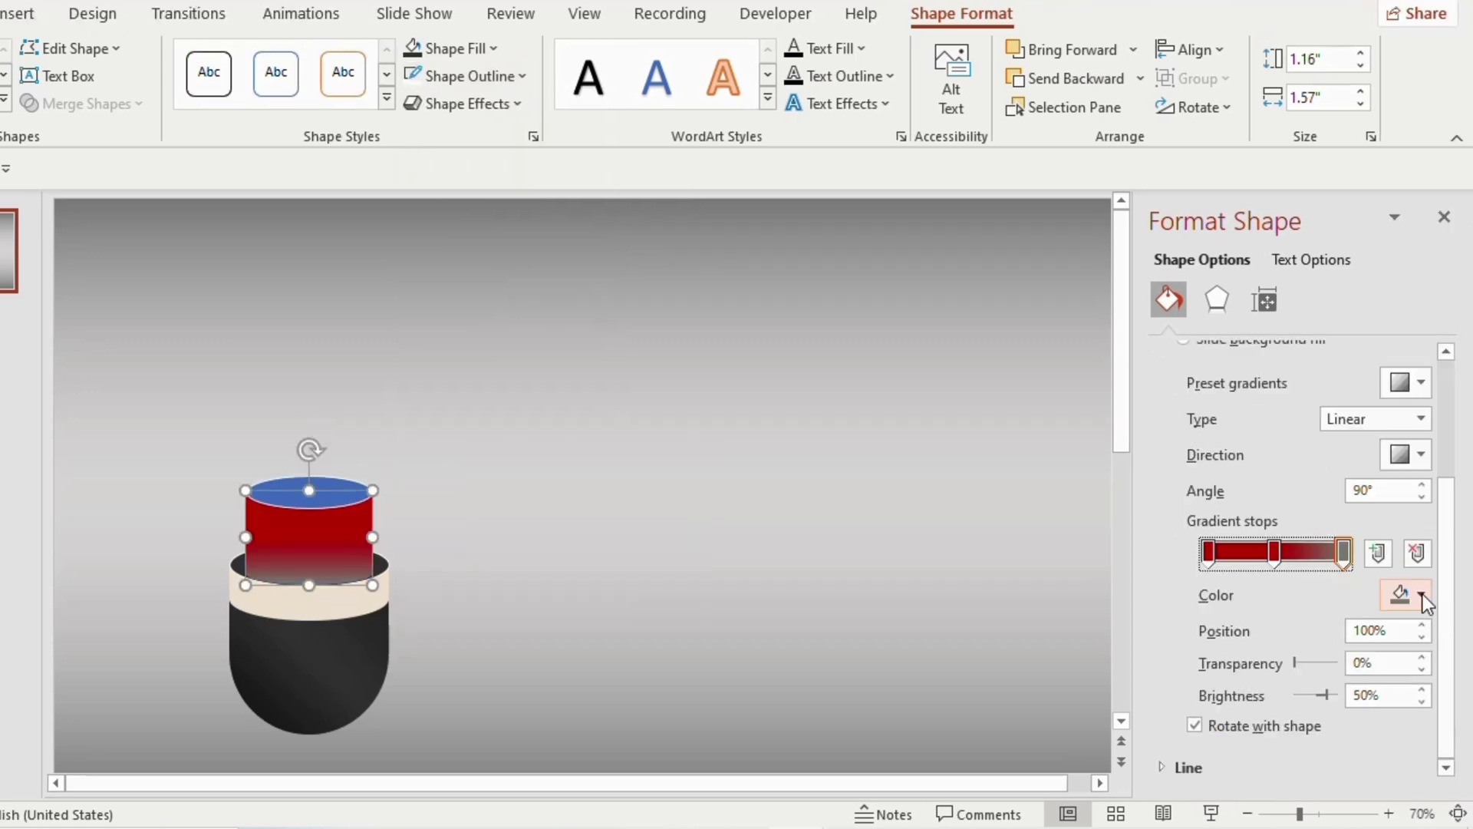
{"action": "left_click", "coordinate": [1410, 594]}
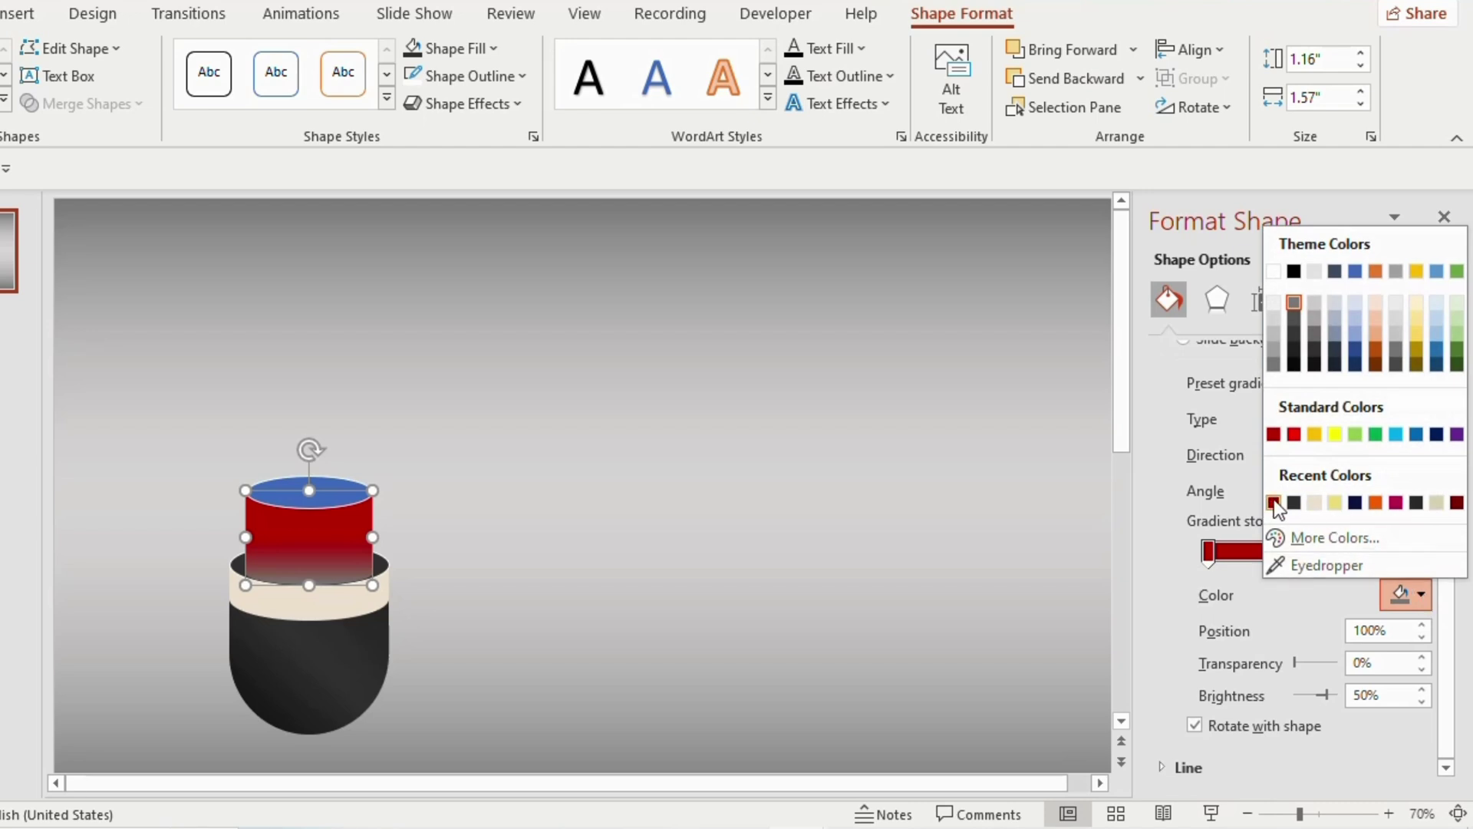
{"action": "left_click", "coordinate": [1273, 502]}
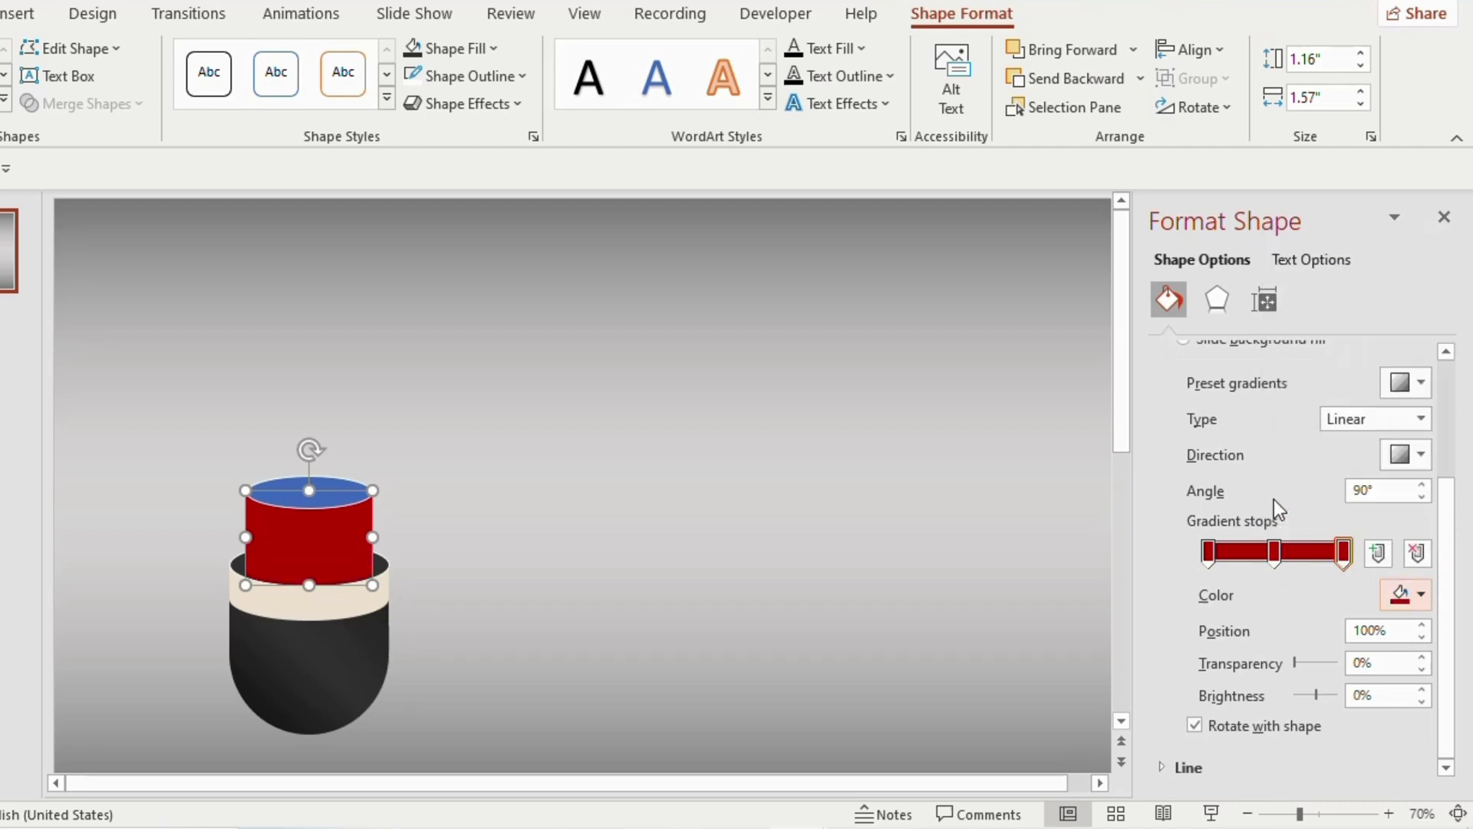
- Eyedrop the bowl's dark black into the top ellipse's fill
{"action": "key", "text": "Escape"}
{"action": "left_click", "coordinate": [338, 491]}
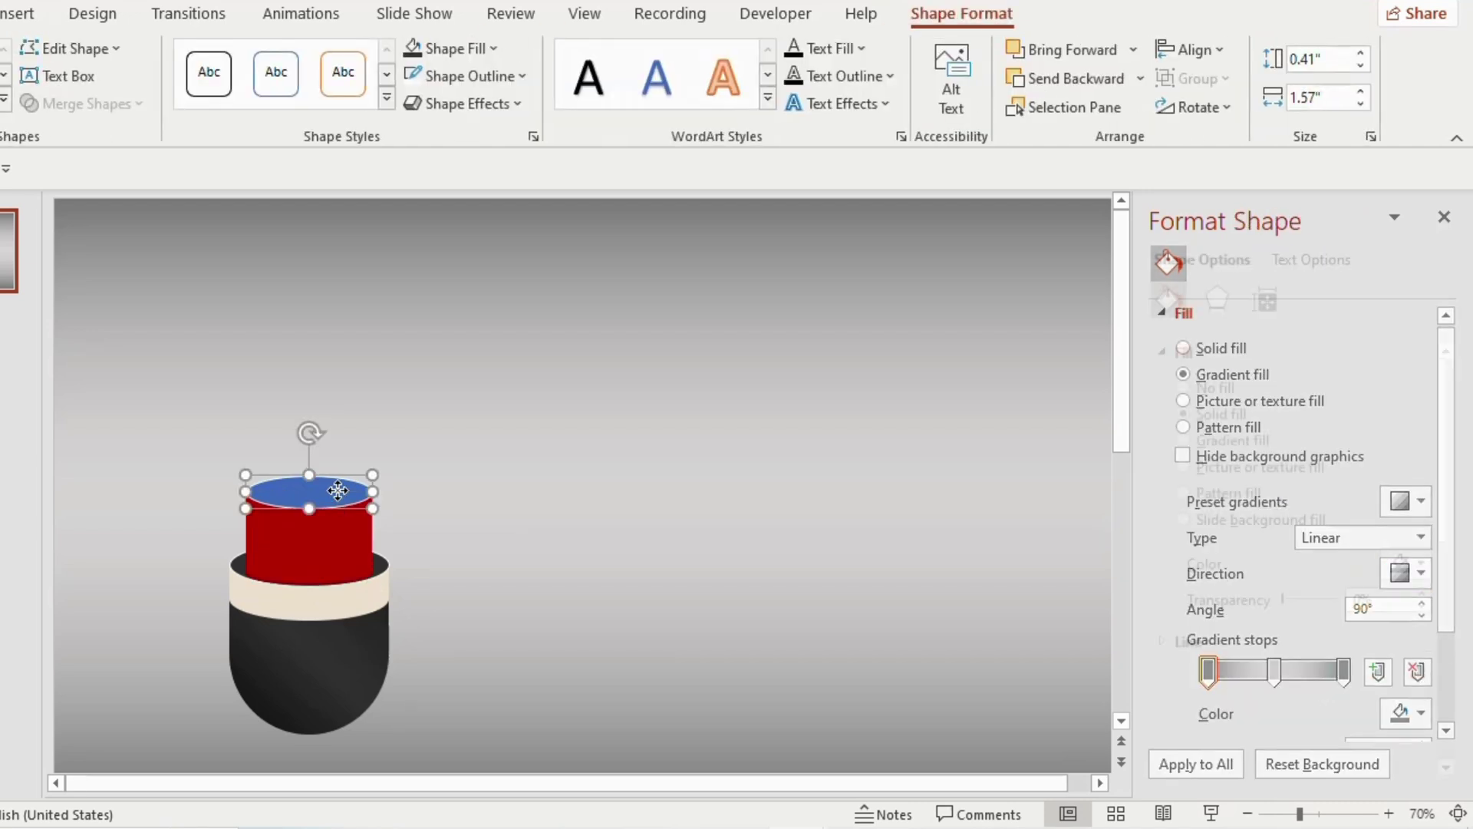
{"action": "left_click", "coordinate": [1421, 563]}
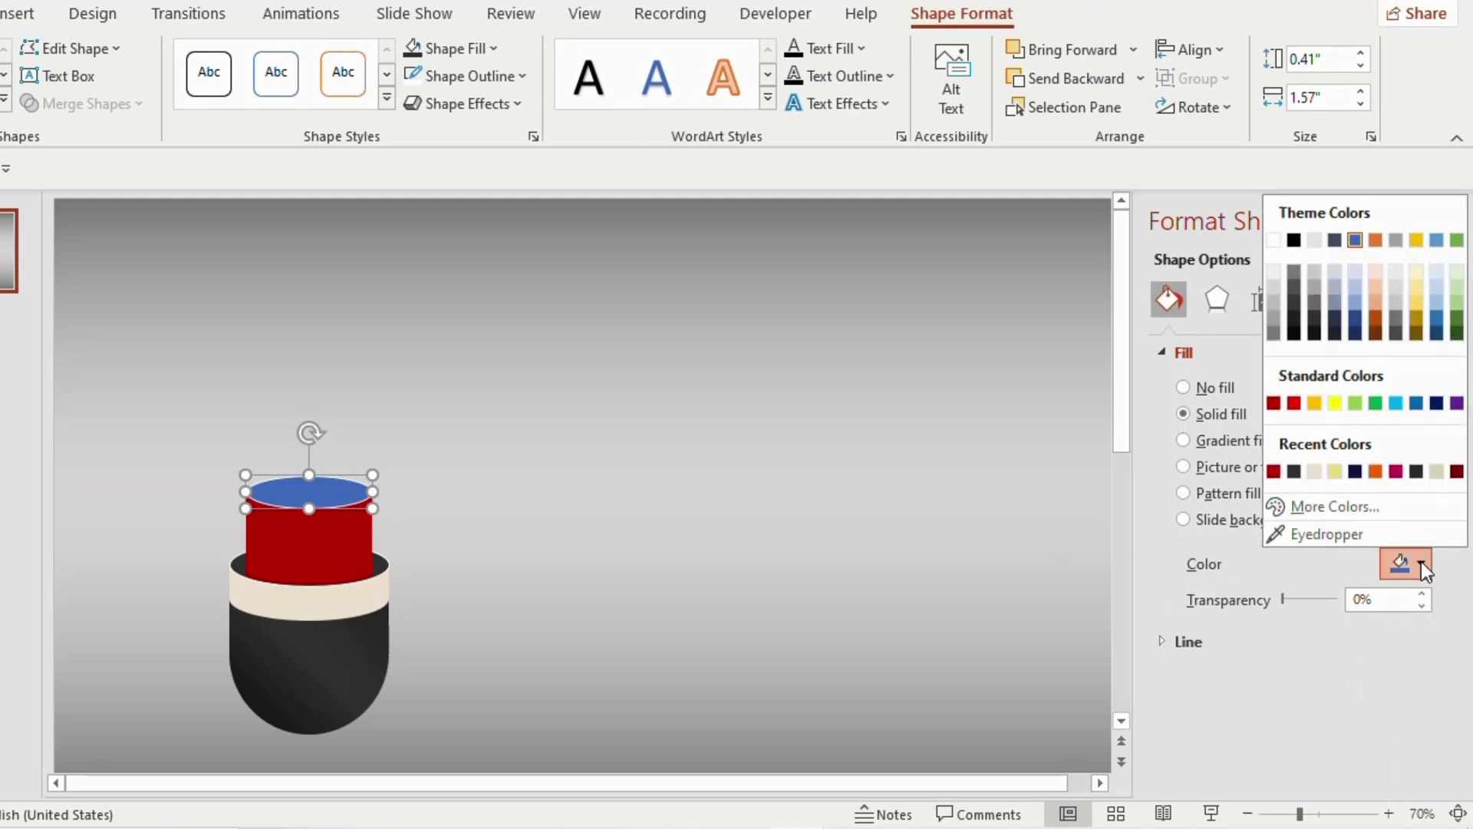
{"action": "left_click", "coordinate": [1321, 535]}
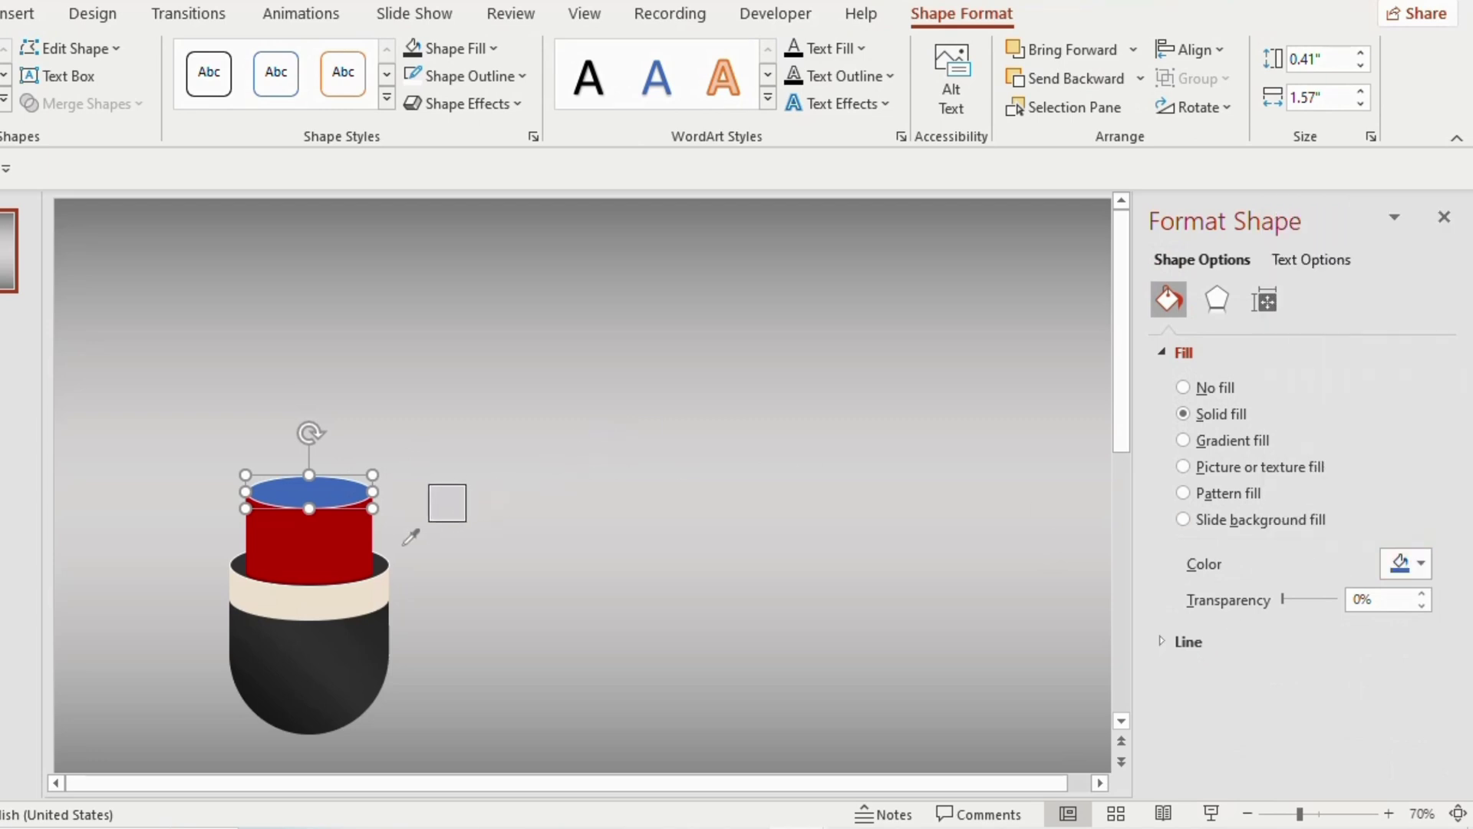
{"action": "left_click", "coordinate": [384, 560]}
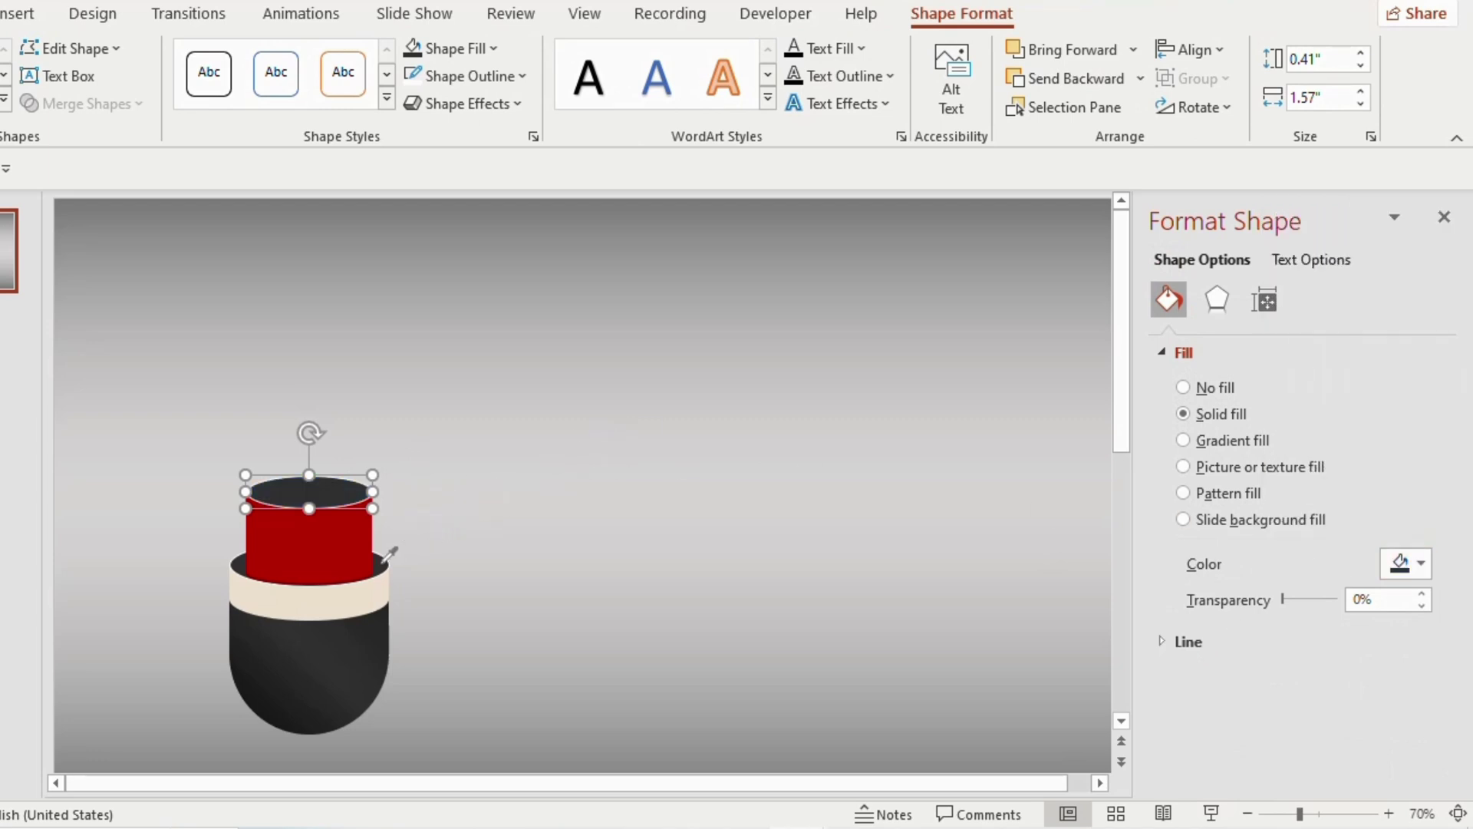
{"action": "left_click", "coordinate": [568, 529]}
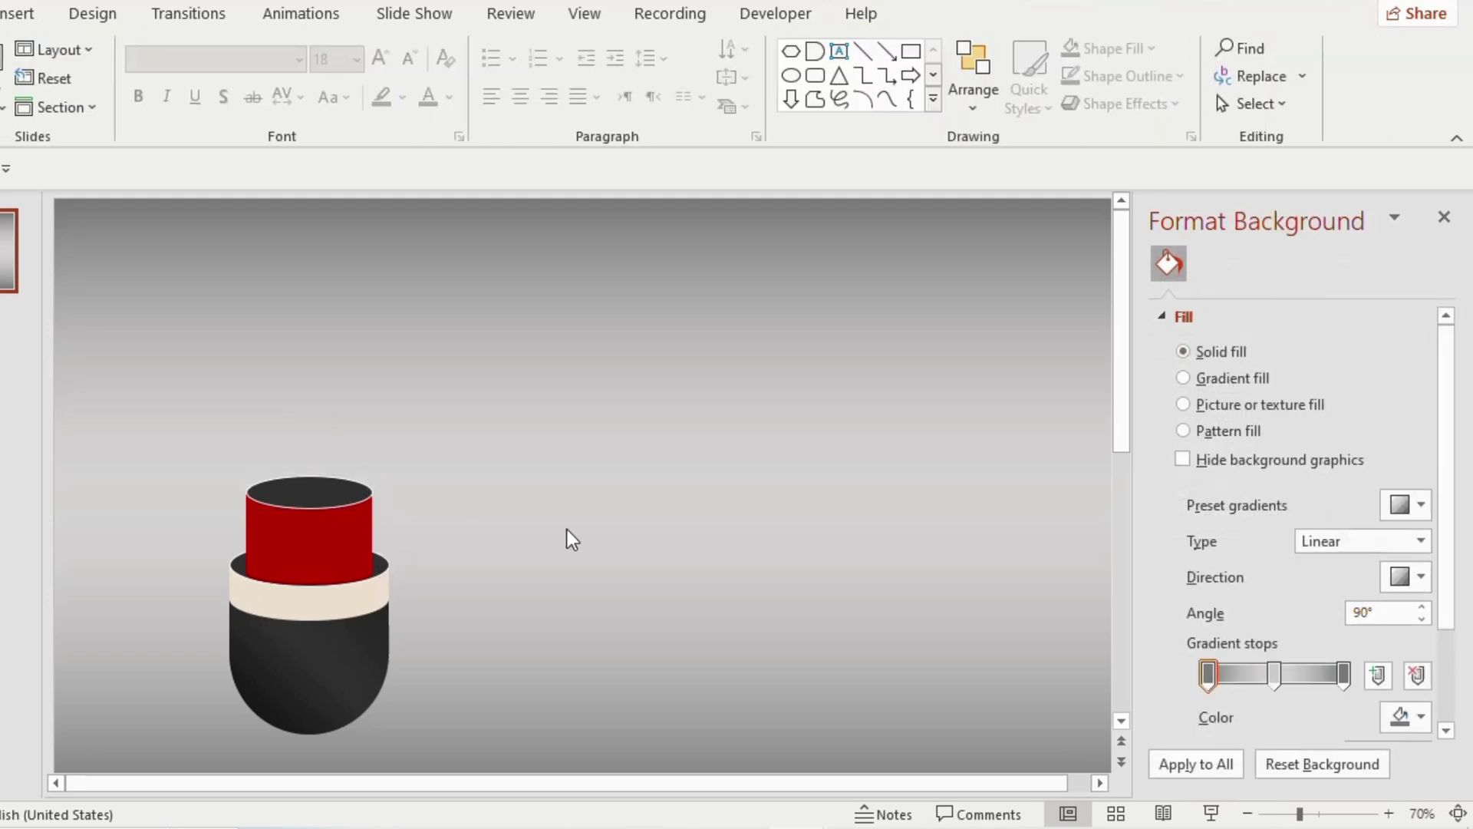
{"action": "key", "text": "Tab"}
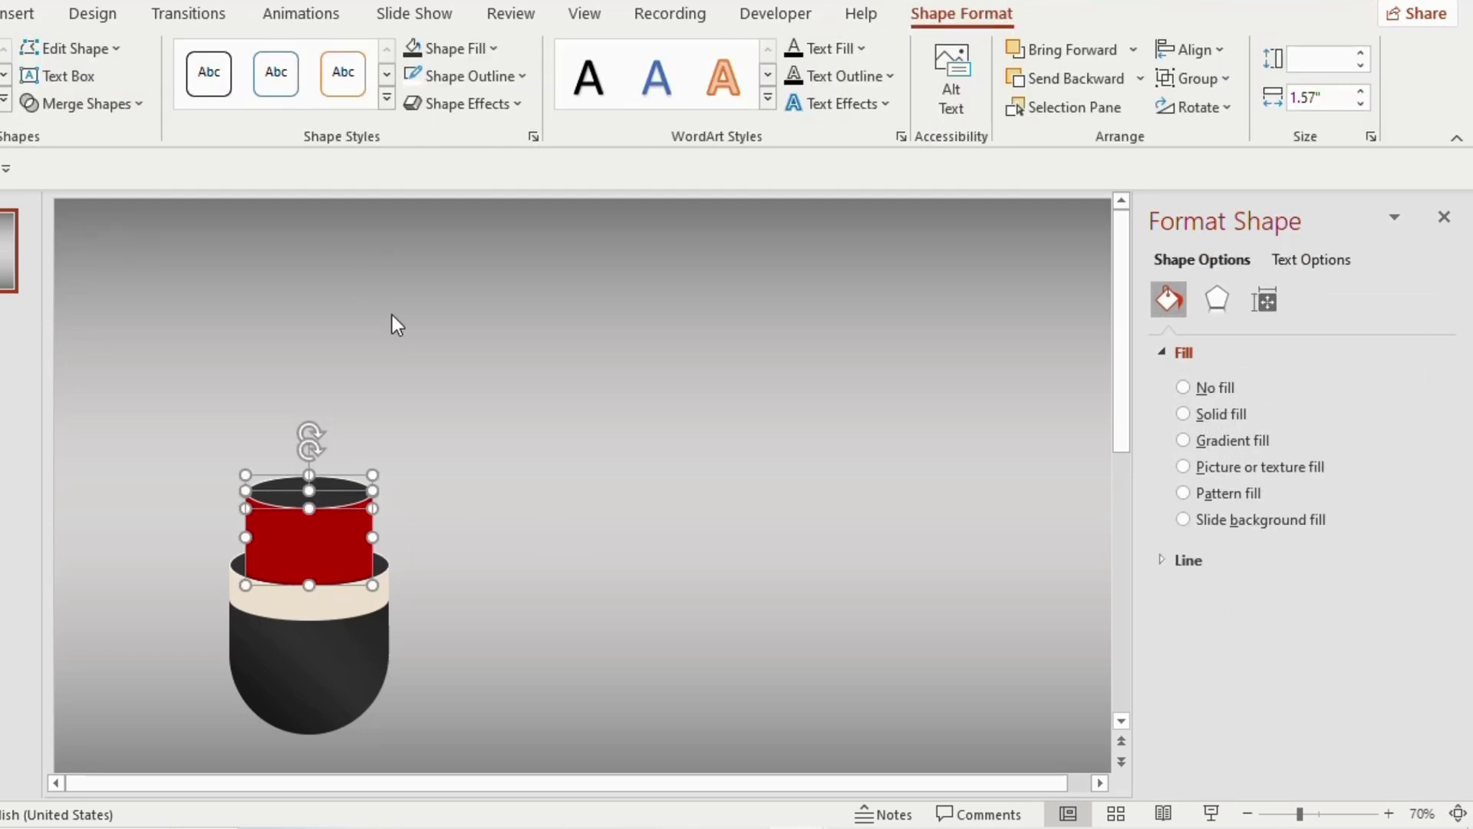
- Copy the red cylinder, make the copy narrower, and recolour its gradient yellow
{"action": "key", "text": "Tab"}
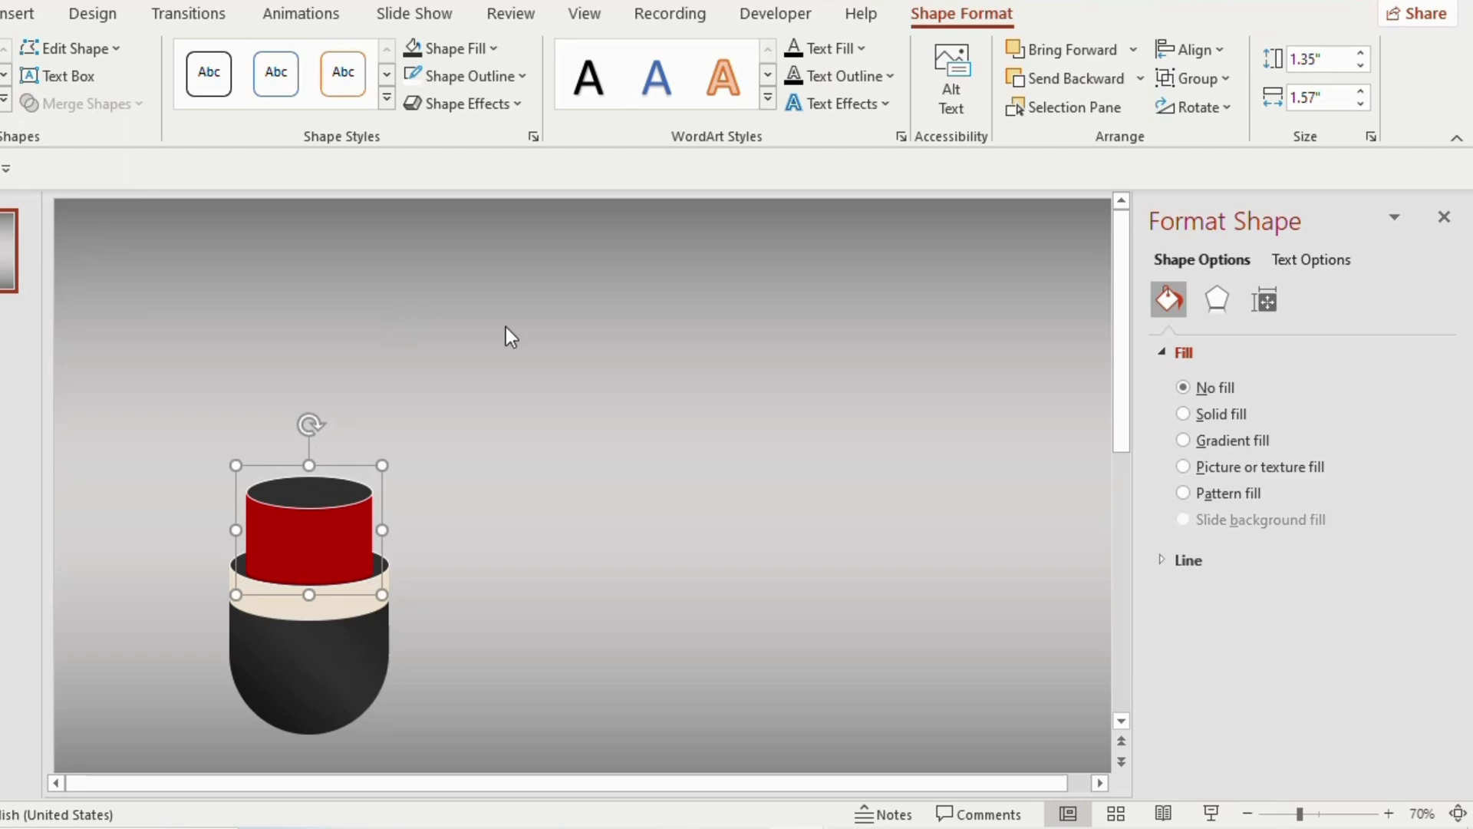
{"action": "left_click_drag", "start_coordinate": [282, 508], "coordinate": [294, 523]}
{"action": "left_click", "coordinate": [279, 434]}
{"action": "left_click_drag", "start_coordinate": [256, 438], "coordinate": [307, 439]}
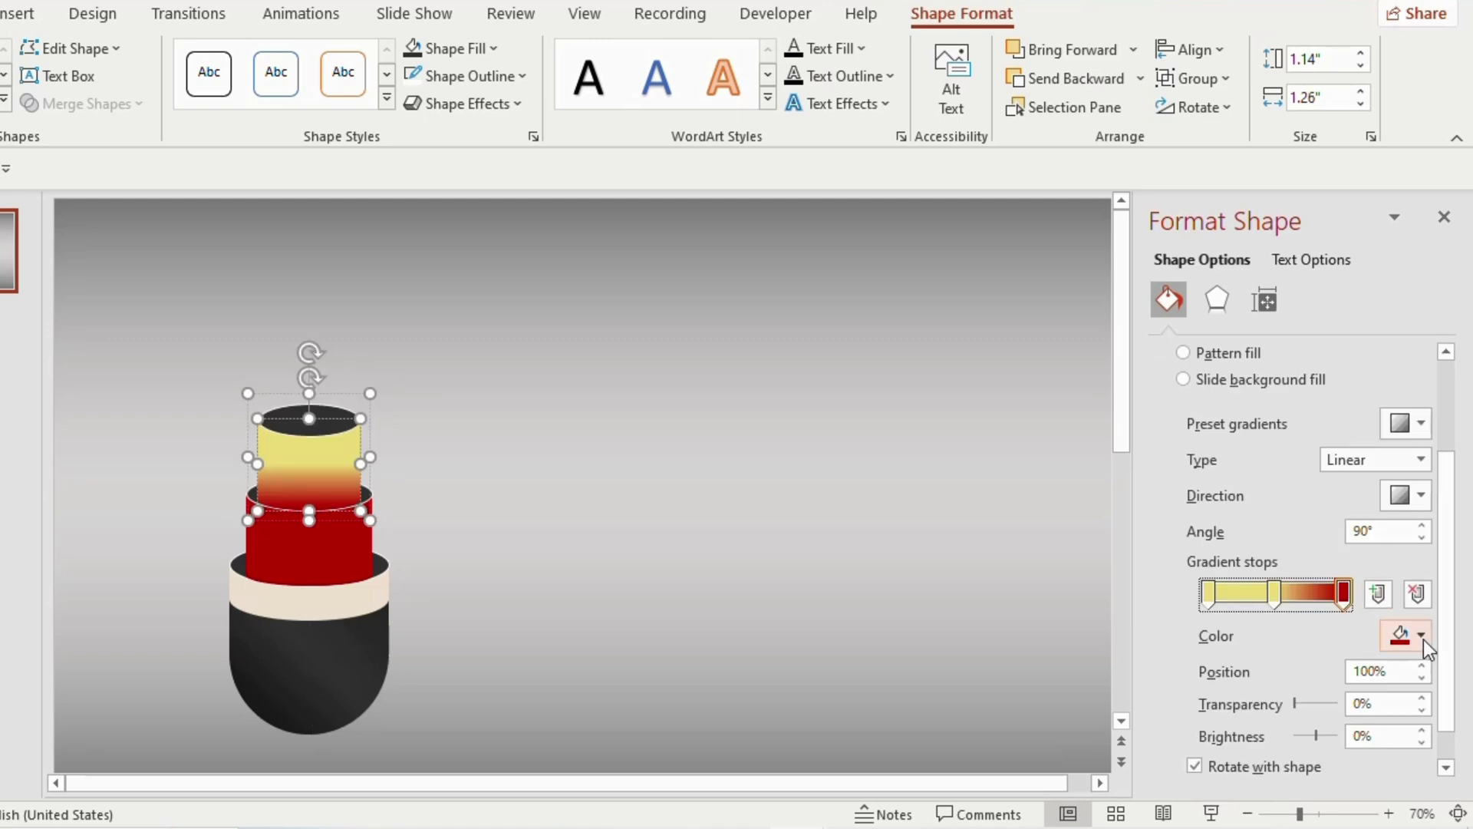
{"action": "left_click", "coordinate": [1424, 639]}
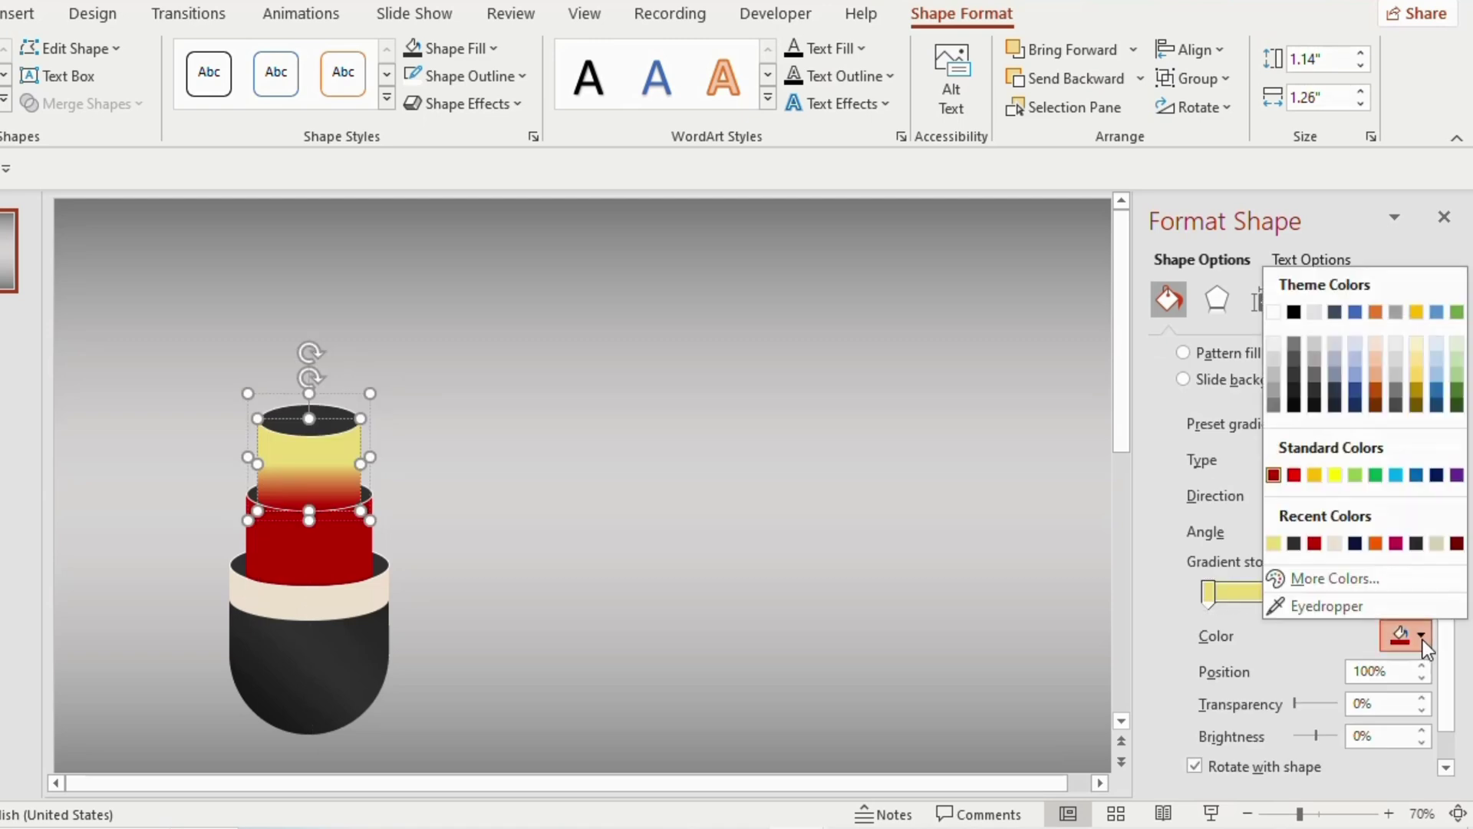
{"action": "left_click", "coordinate": [1278, 548]}
{"action": "left_click", "coordinate": [832, 528]}
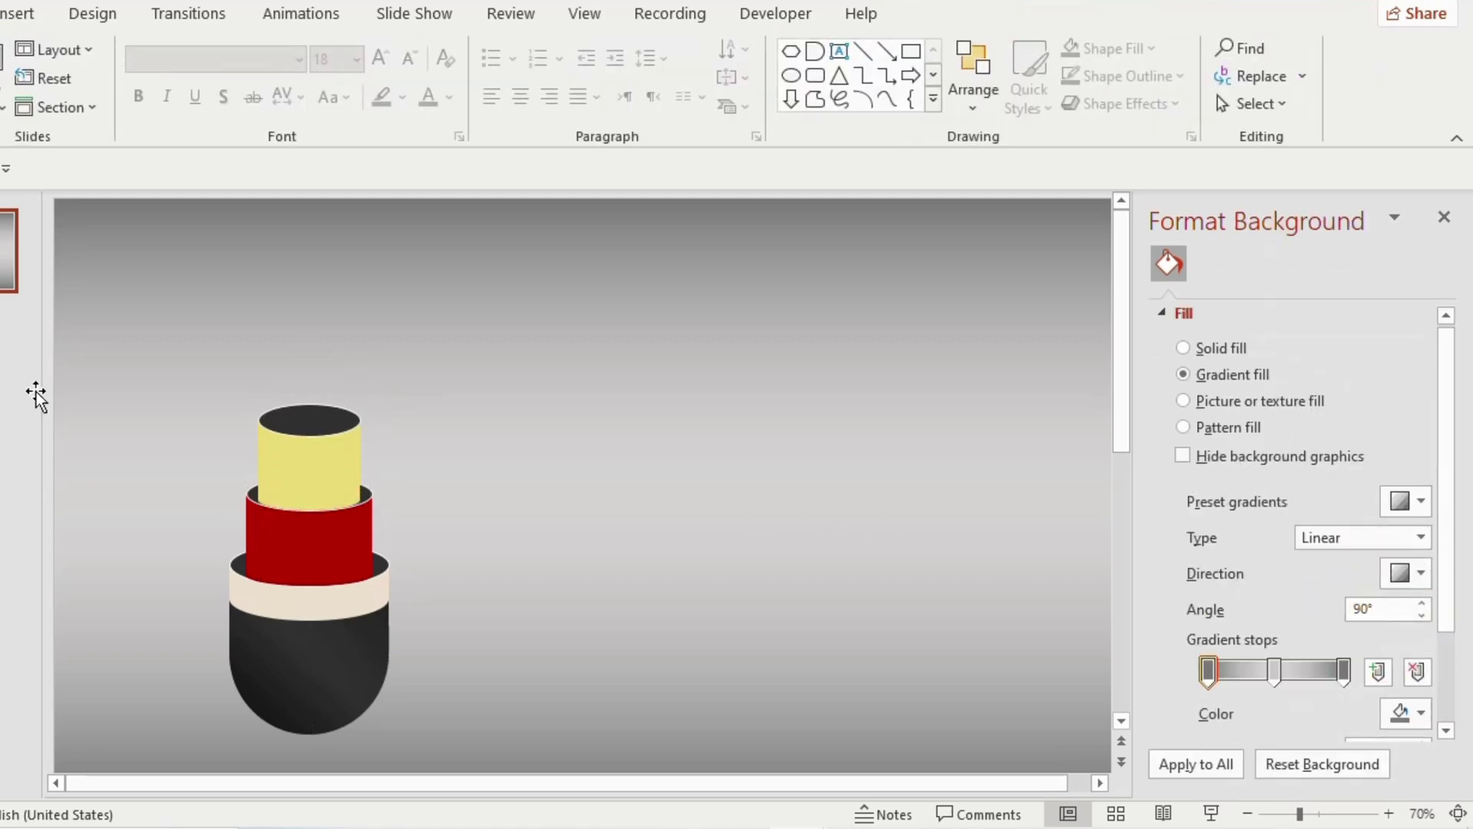
- Duplicate the yellow cylinder to the top of the stack, recolour it navy, and copy it above
{"action": "left_click", "coordinate": [332, 472]}
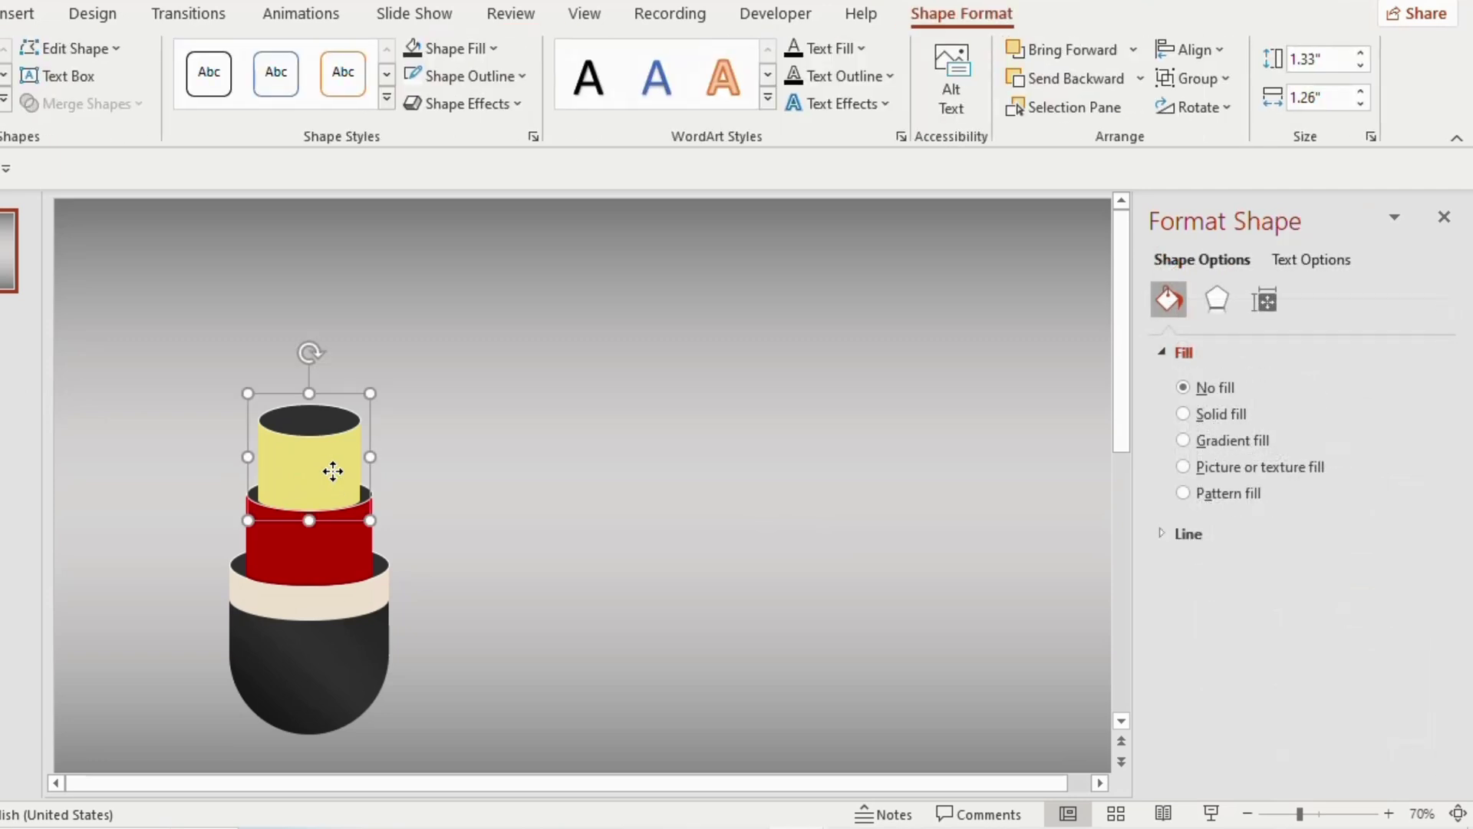
{"action": "key", "text": "ctrl+d"}
{"action": "left_click_drag", "start_coordinate": [333, 485], "coordinate": [338, 361]}
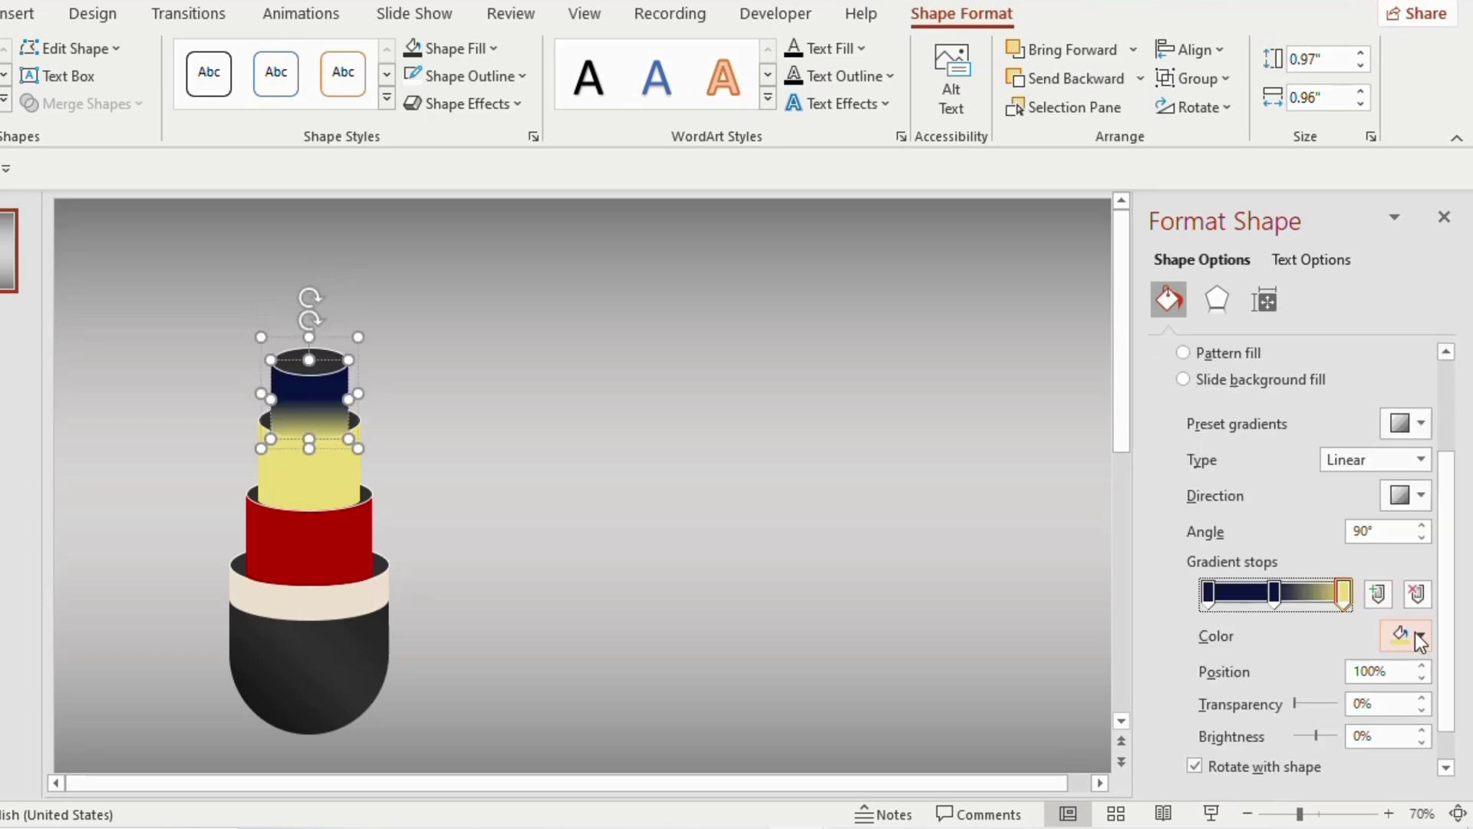
{"action": "left_click", "coordinate": [1418, 635]}
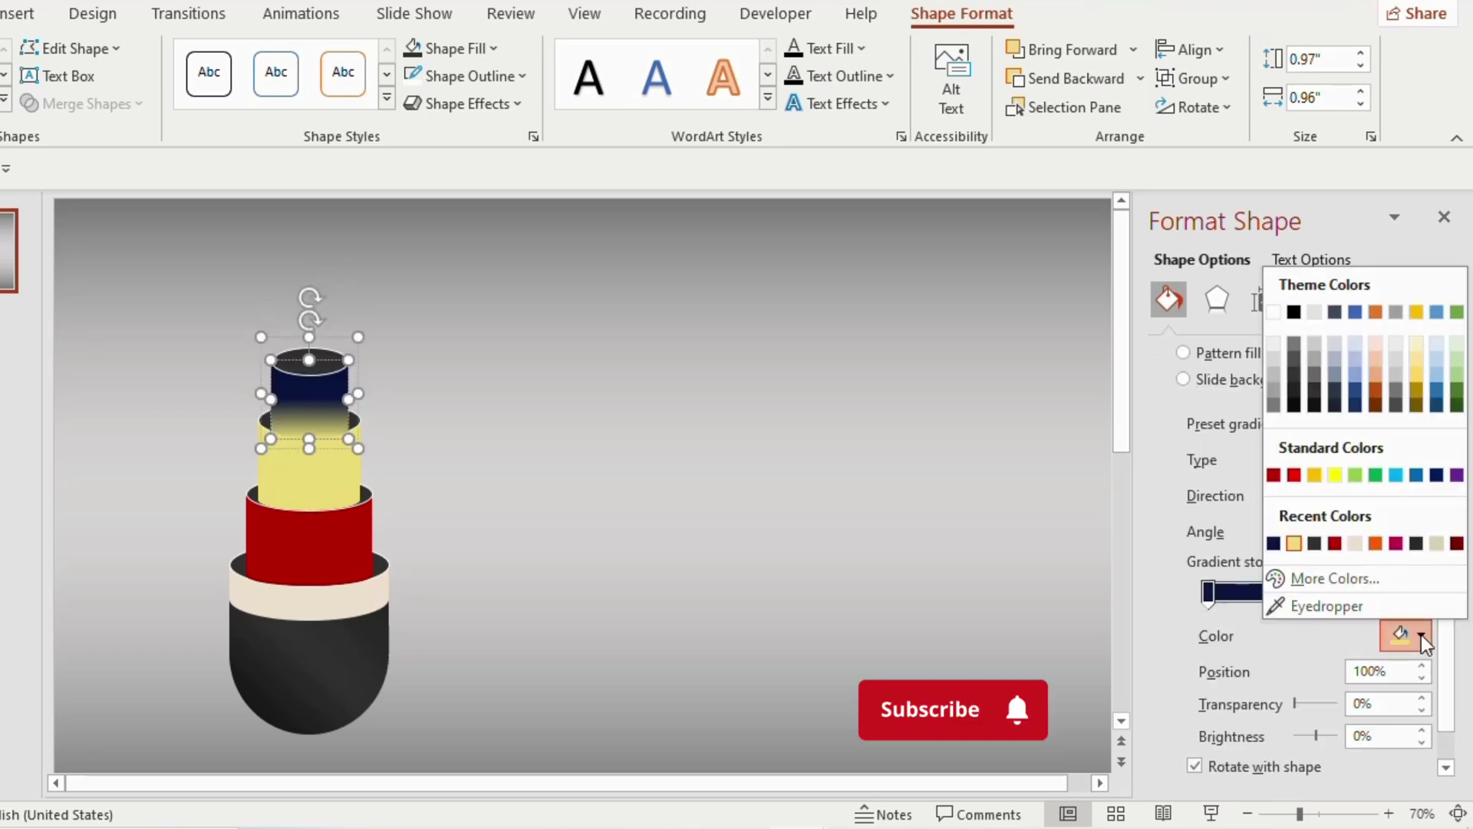
{"action": "left_click", "coordinate": [1297, 541]}
{"action": "left_click", "coordinate": [960, 513]}
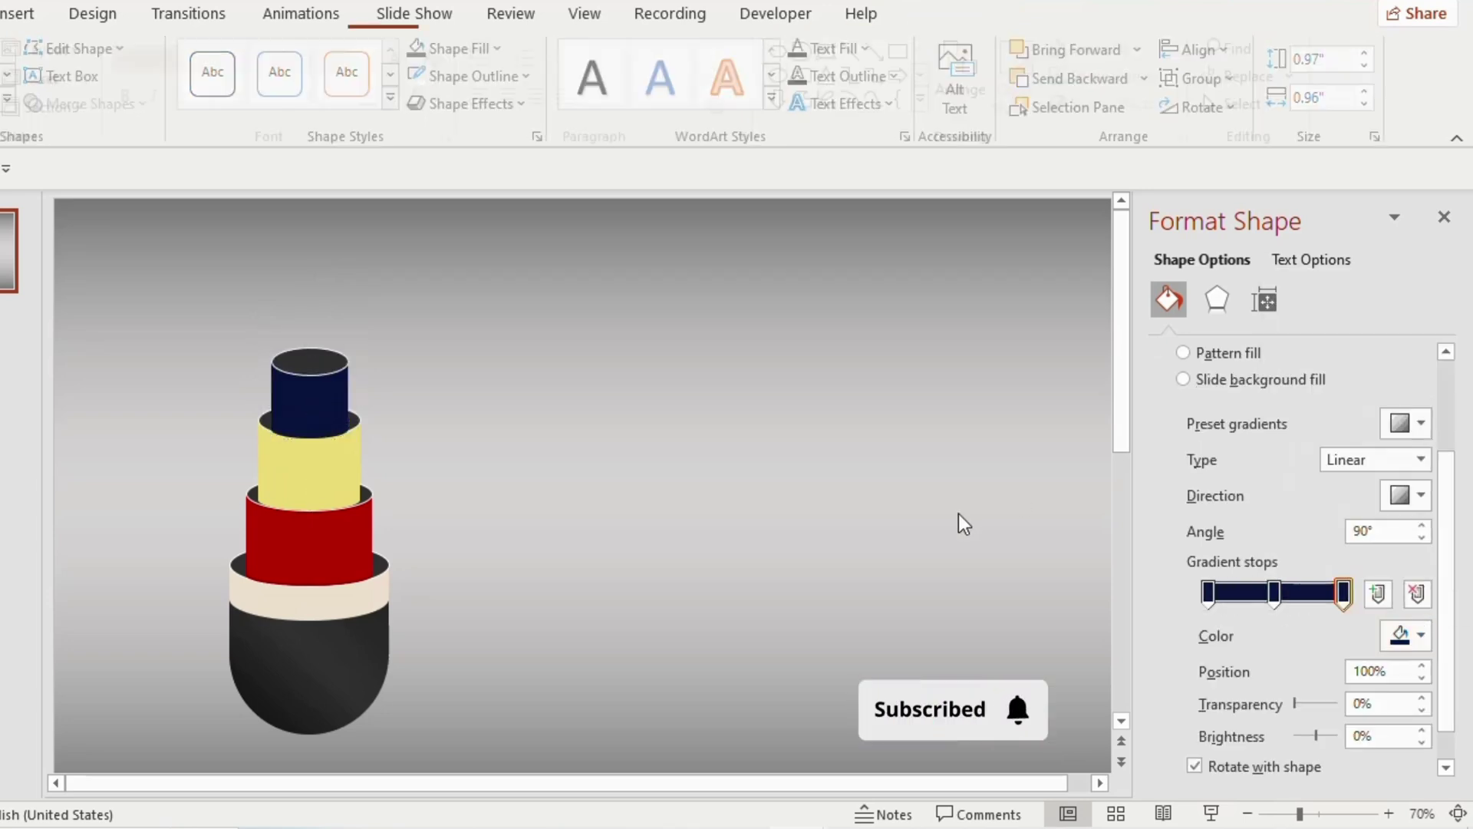
{"action": "left_click", "coordinate": [307, 314]}
{"action": "left_click_drag", "start_coordinate": [296, 320], "coordinate": [340, 336]}
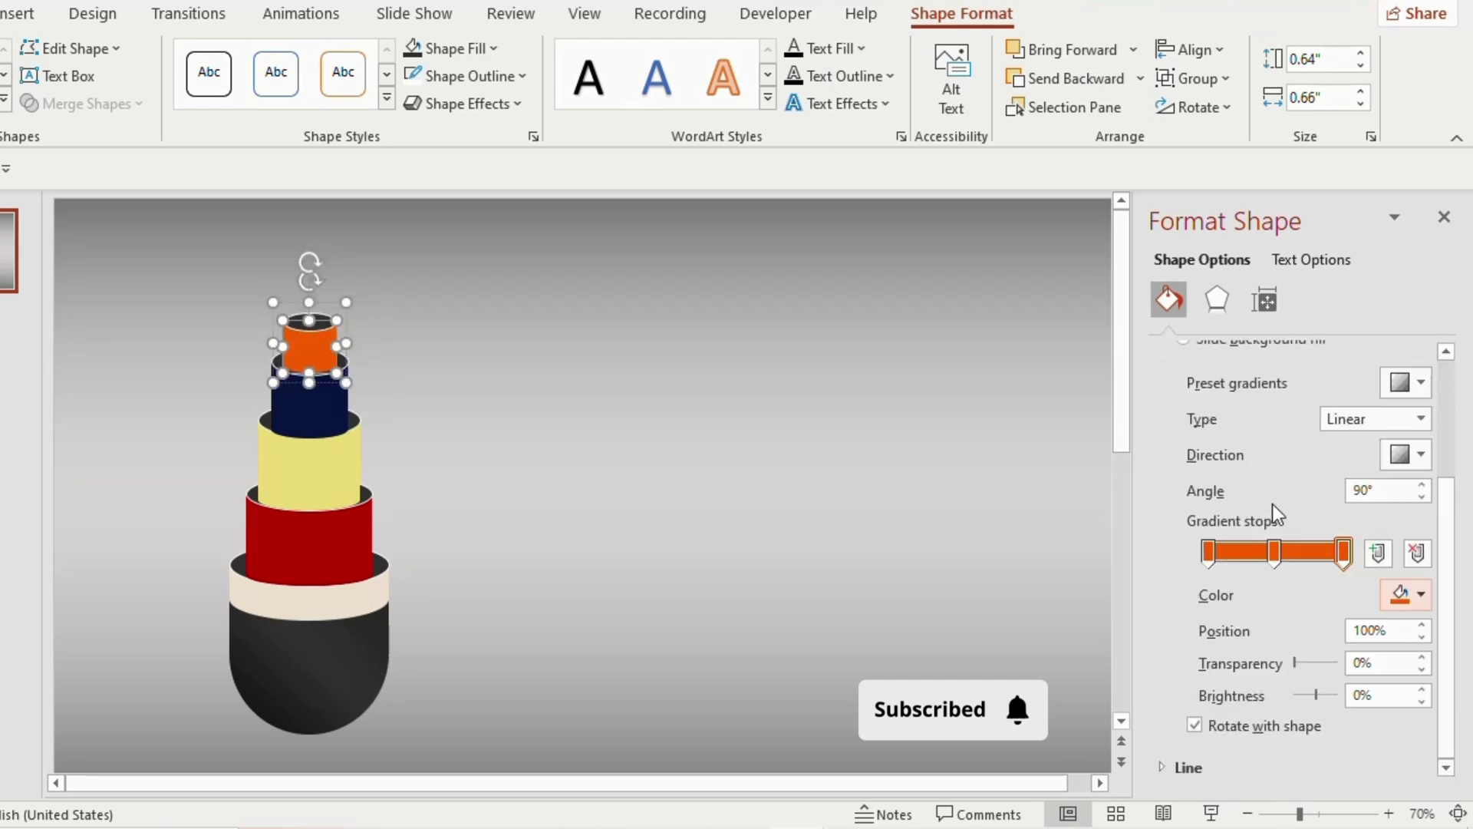
- Settle the orange top cylinder on the stack and draw a long blue bar extending right
{"action": "left_click", "coordinate": [947, 503]}
{"action": "left_click", "coordinate": [319, 356]}
{"action": "left_click_drag", "start_coordinate": [319, 356], "coordinate": [316, 350]}
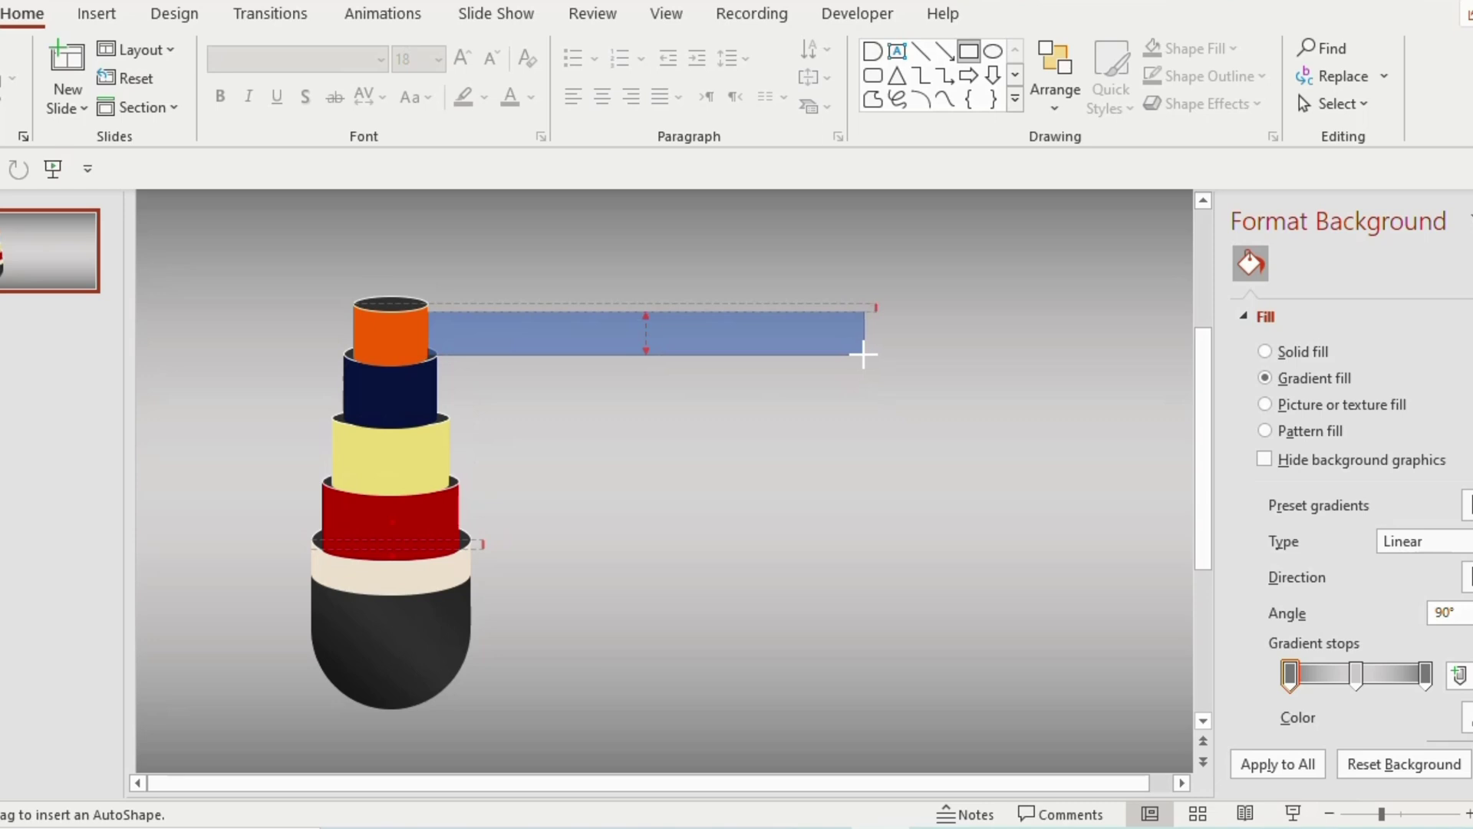
{"action": "mouse_move", "coordinate": [863, 354]}
{"action": "left_mouse_down"}
{"action": "mouse_move", "coordinate": [945, 346]}
{"action": "mouse_move", "coordinate": [937, 311]}
{"action": "left_mouse_up"}
{"action": "left_click", "coordinate": [22, 13]}
{"action": "left_click", "coordinate": [897, 76]}
- Merge the blue bar and triangle into one shape and remove its outline
{"action": "left_click", "coordinate": [859, 332], "text": "shift"}
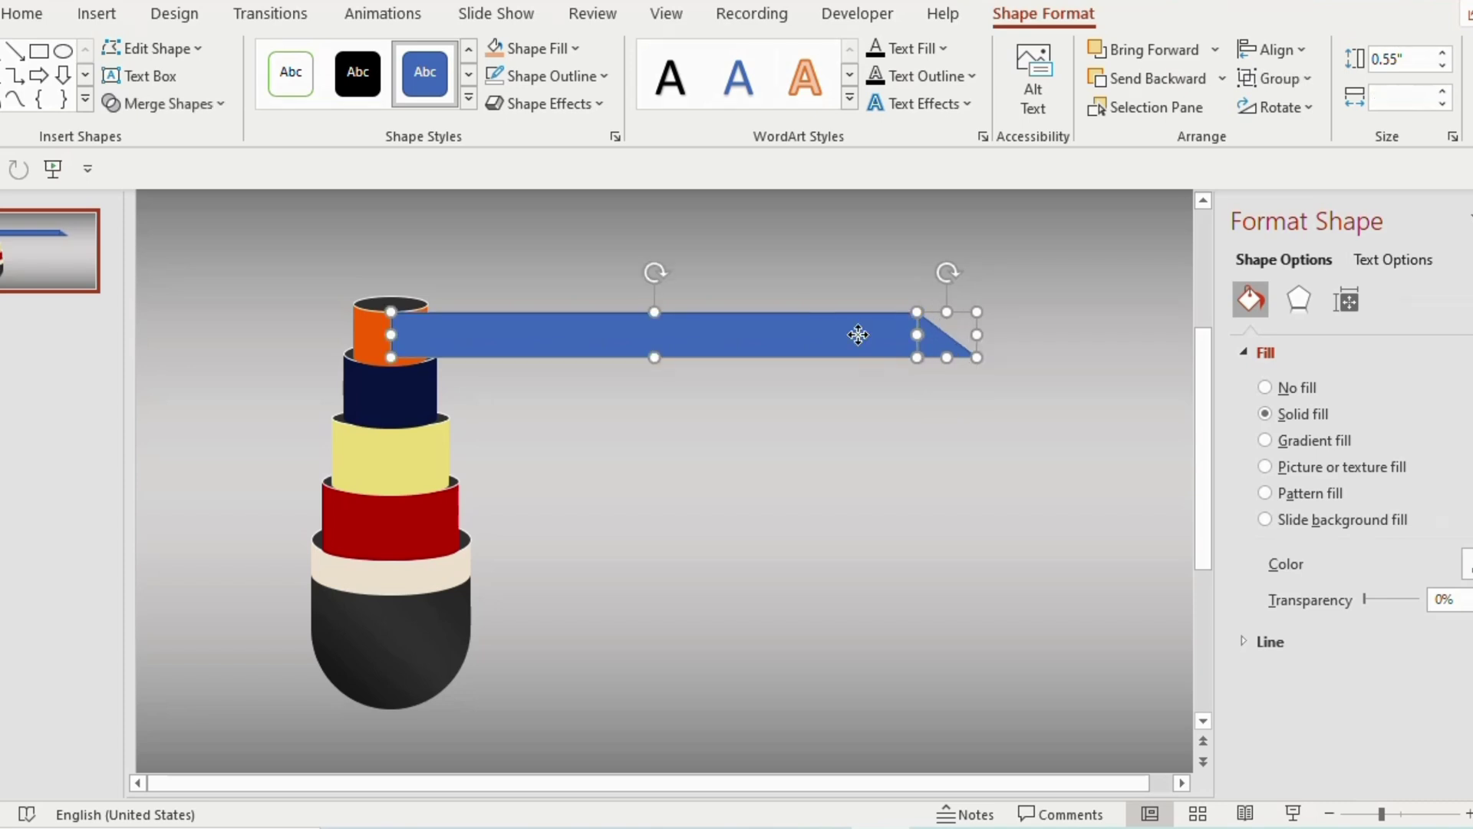
{"action": "left_click", "coordinate": [190, 109]}
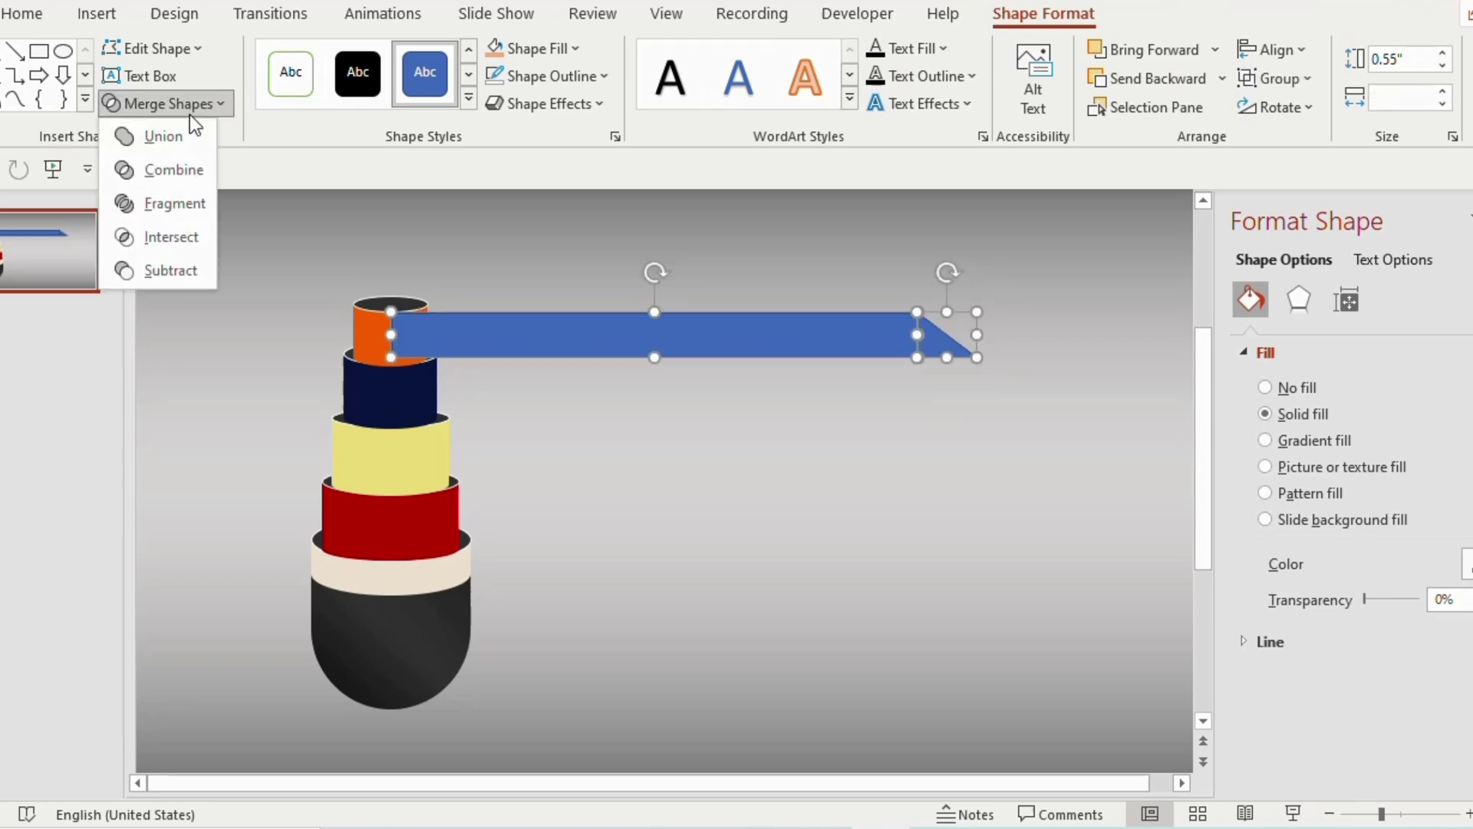
{"action": "left_click", "coordinate": [187, 138]}
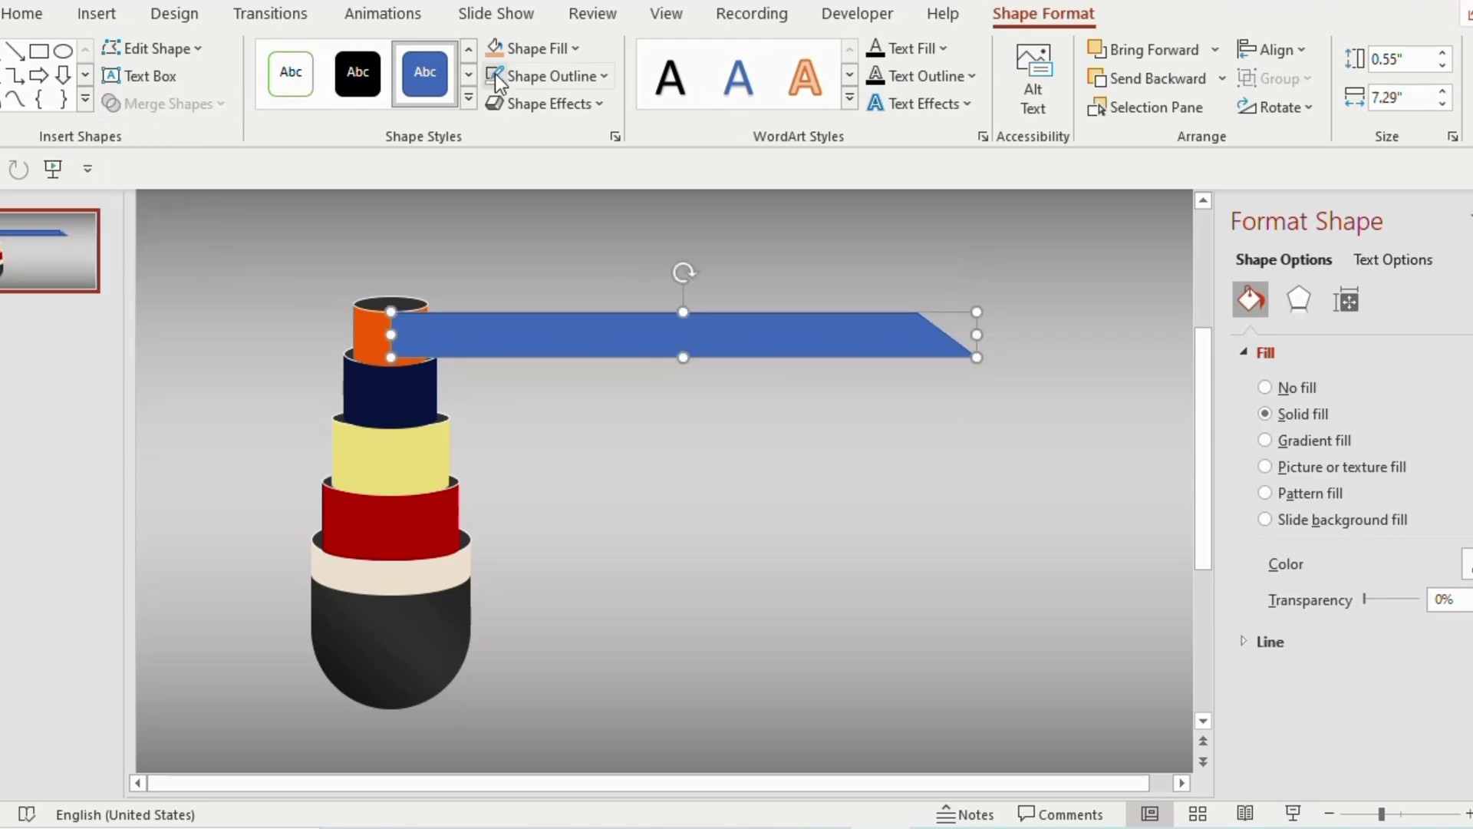
{"action": "left_click", "coordinate": [565, 77]}
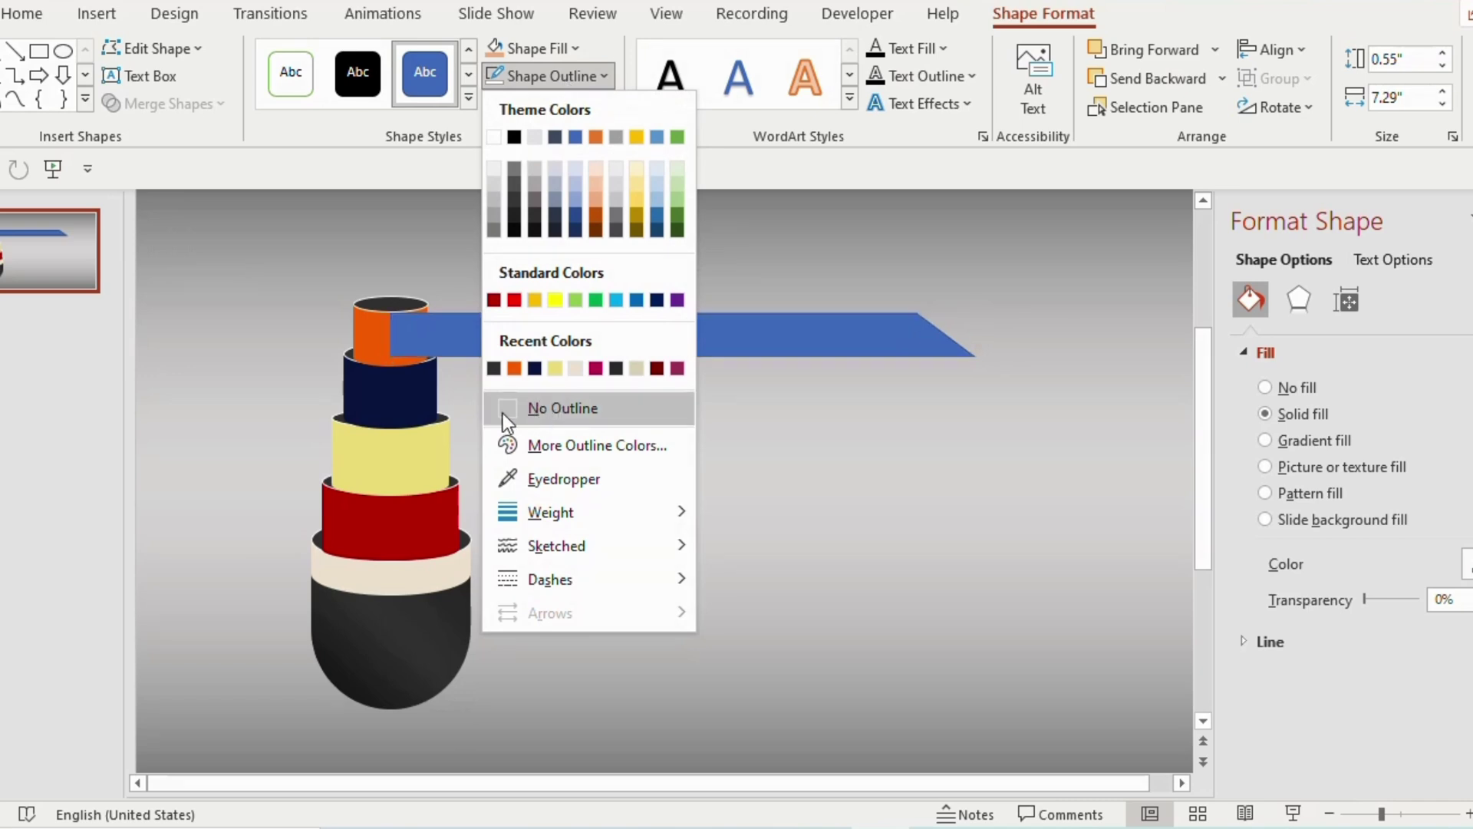
{"action": "left_click", "coordinate": [507, 421]}
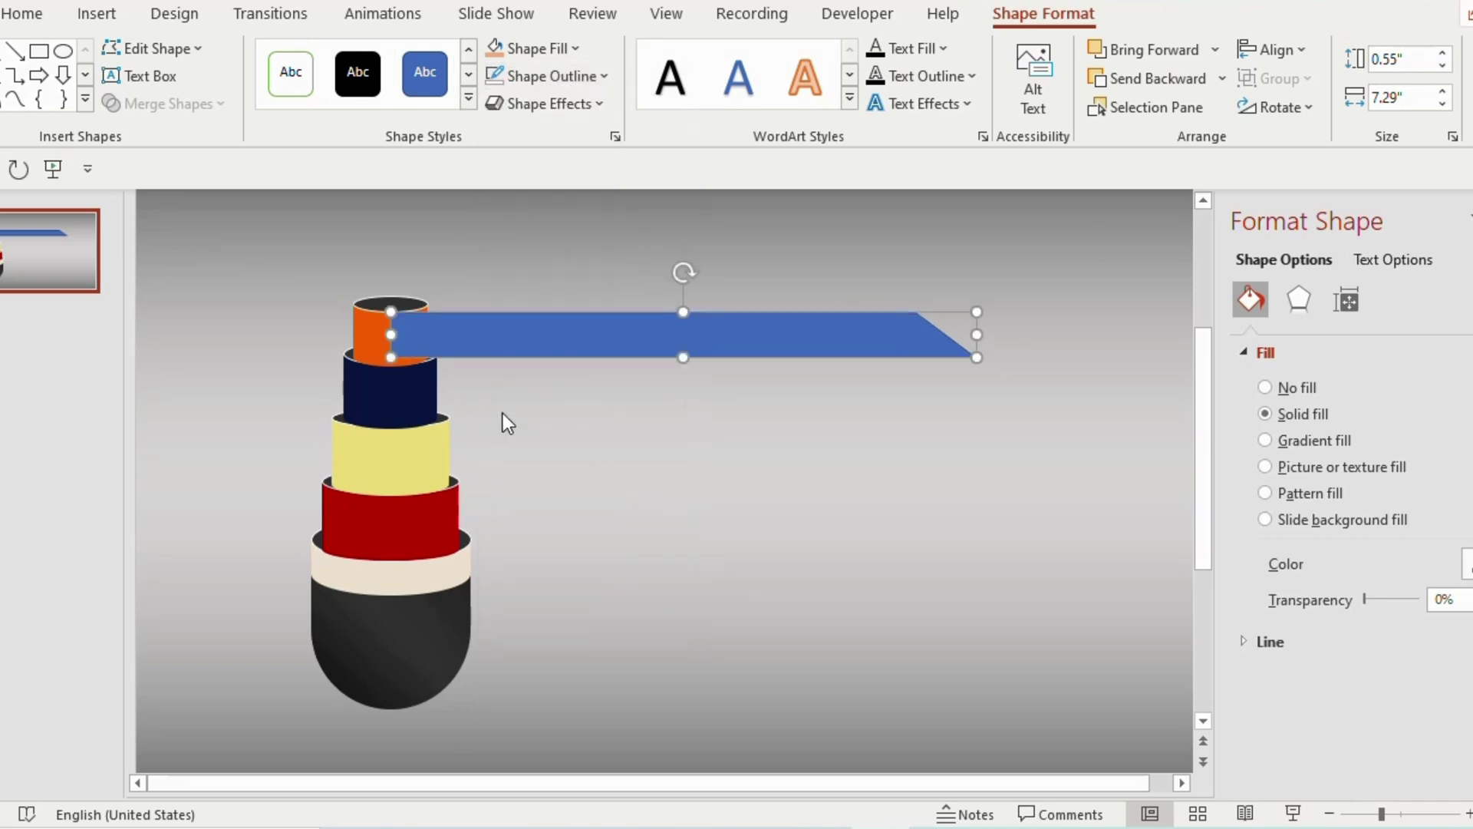
- Send the bar behind the orange cylinder and start the fill Eyedropper
{"action": "right_click", "coordinate": [595, 336]}
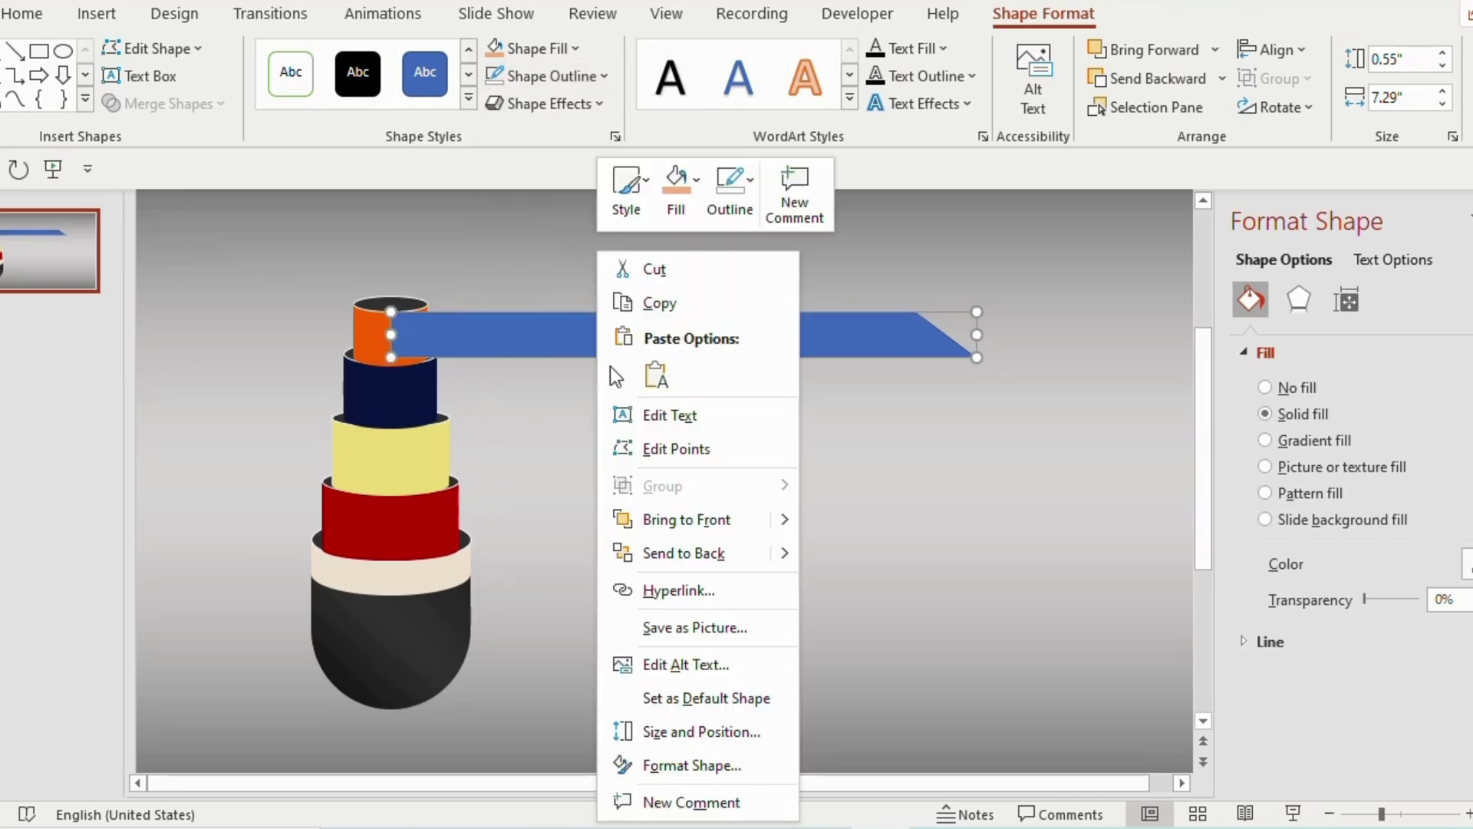
{"action": "left_click", "coordinate": [668, 546]}
{"action": "left_click", "coordinate": [1420, 562]}
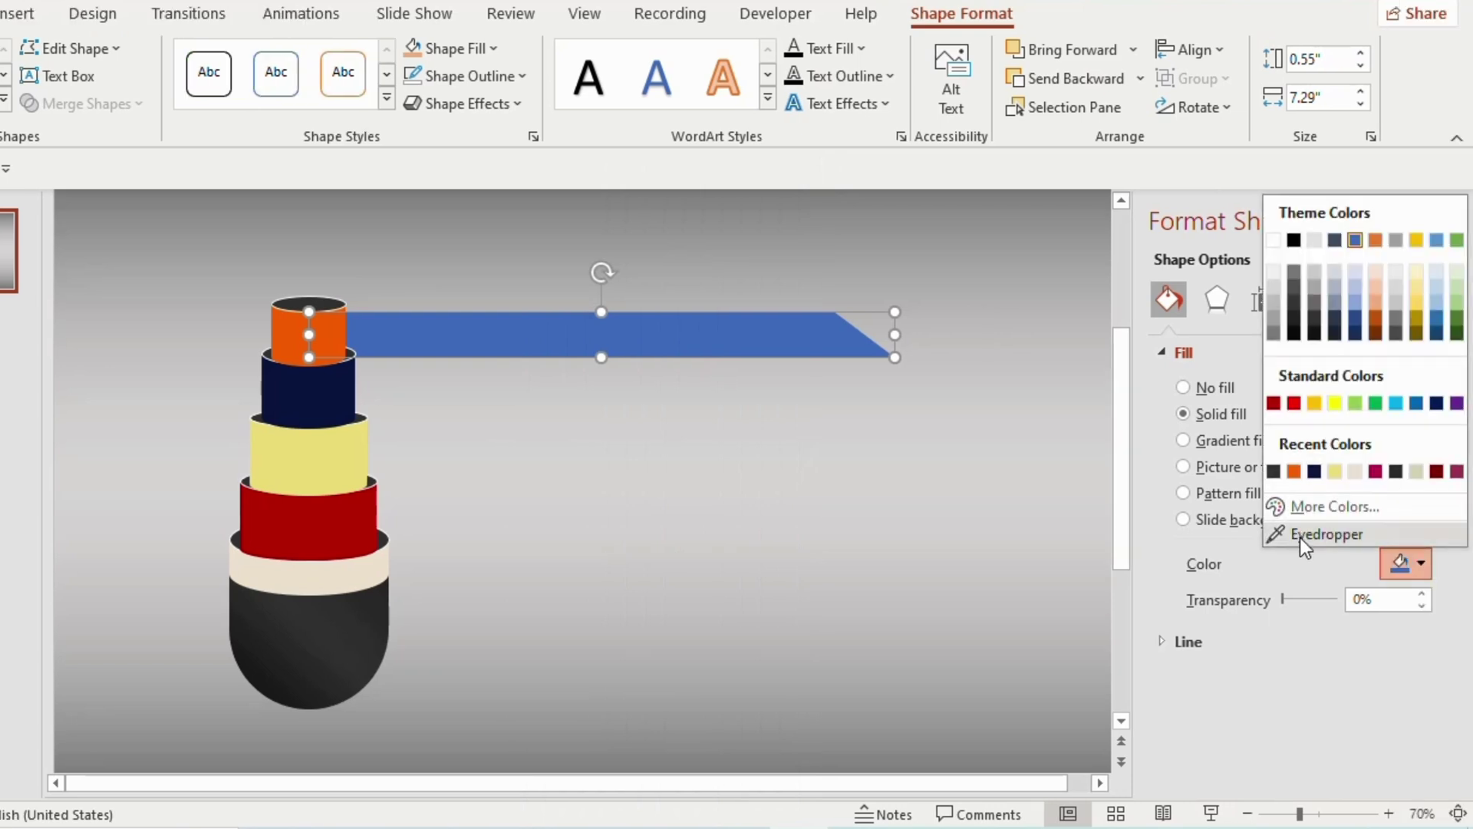
{"action": "left_click", "coordinate": [1308, 536]}
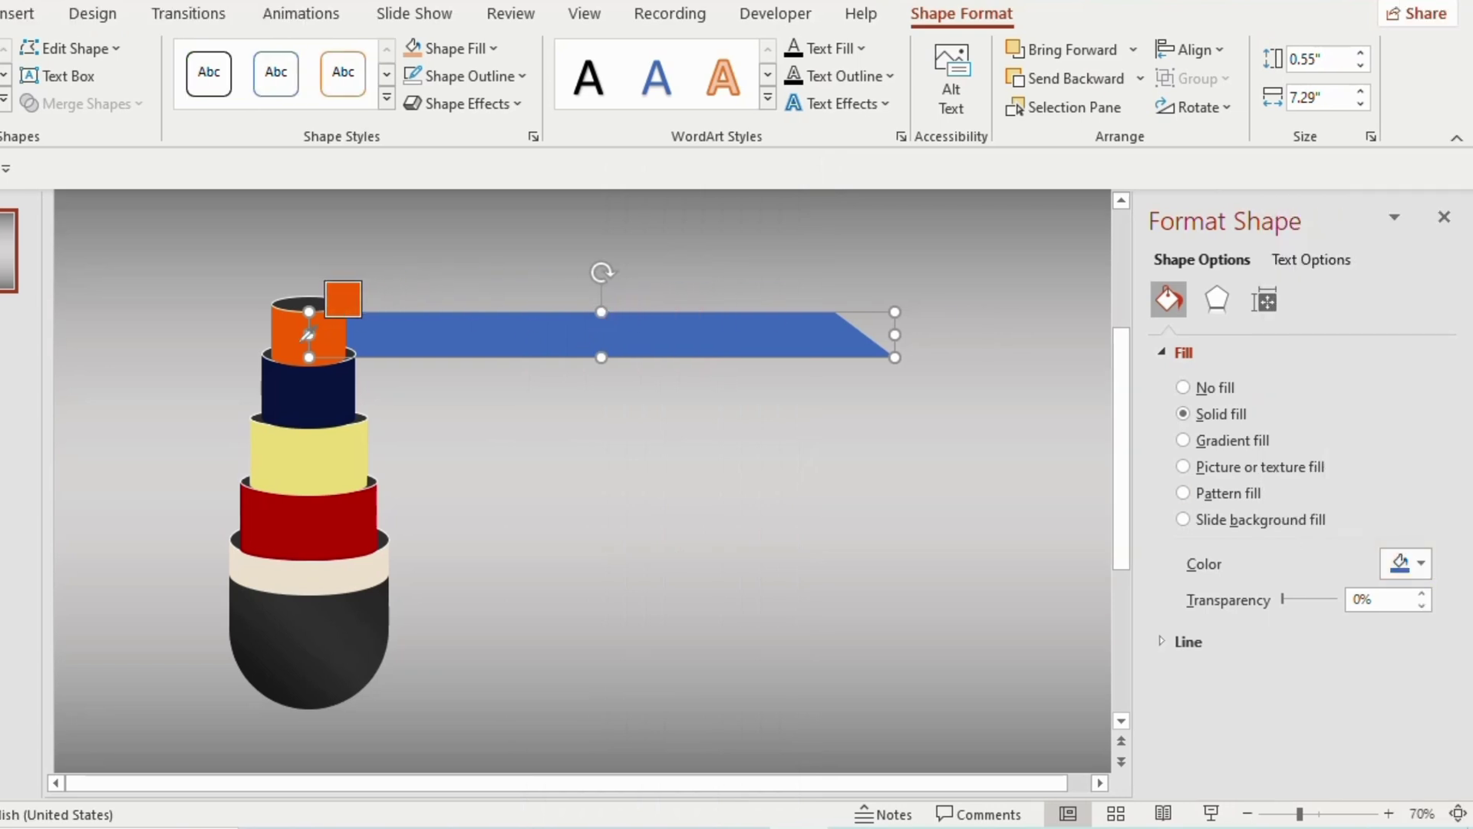
- Colour the ribbon orange and add copies coloured to match the lower cylinders
{"action": "left_click", "coordinate": [296, 335]}
{"action": "left_click_drag", "start_coordinate": [412, 330], "coordinate": [426, 373]}
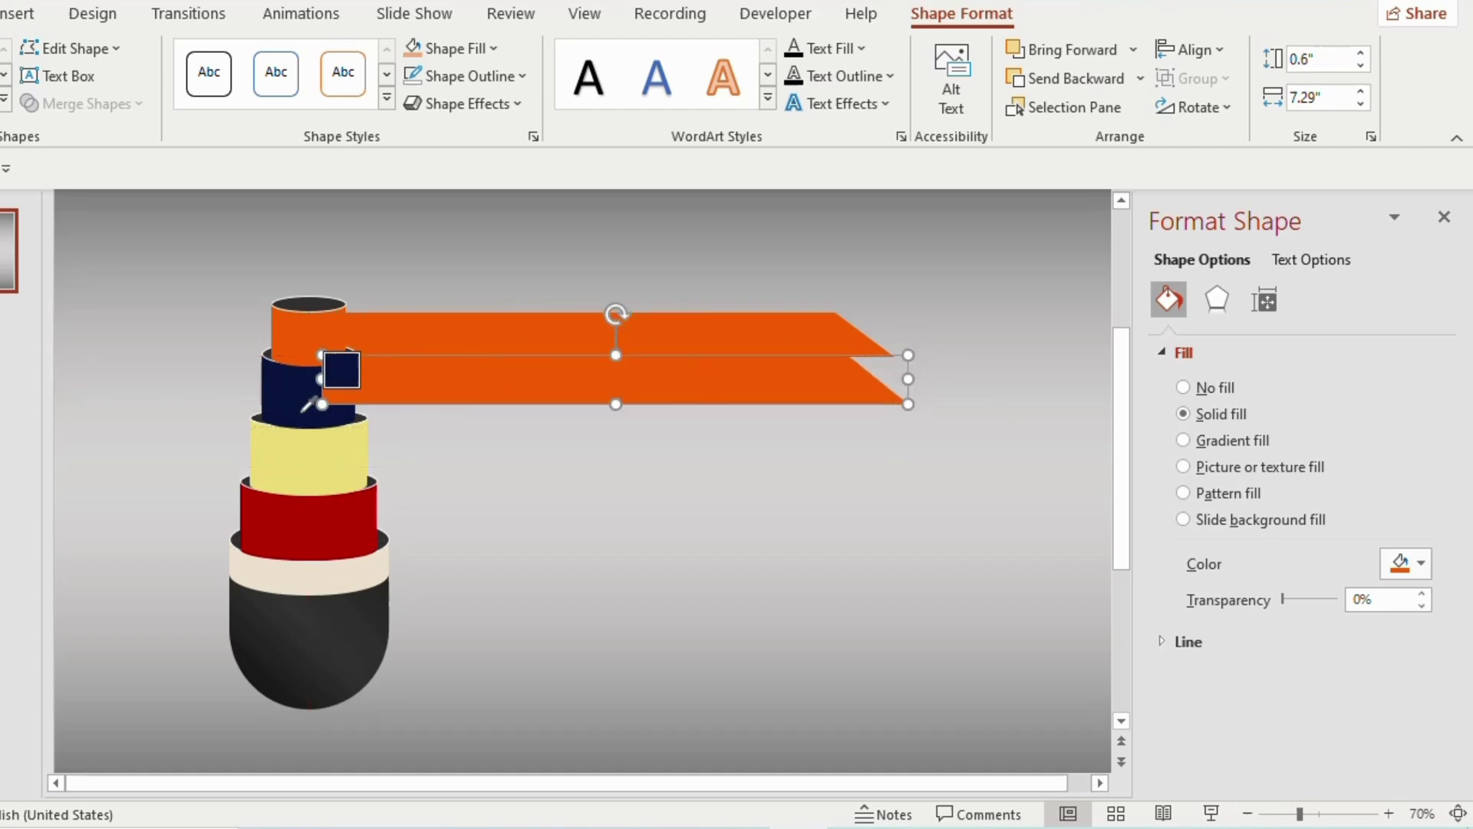
{"action": "left_click", "coordinate": [287, 394]}
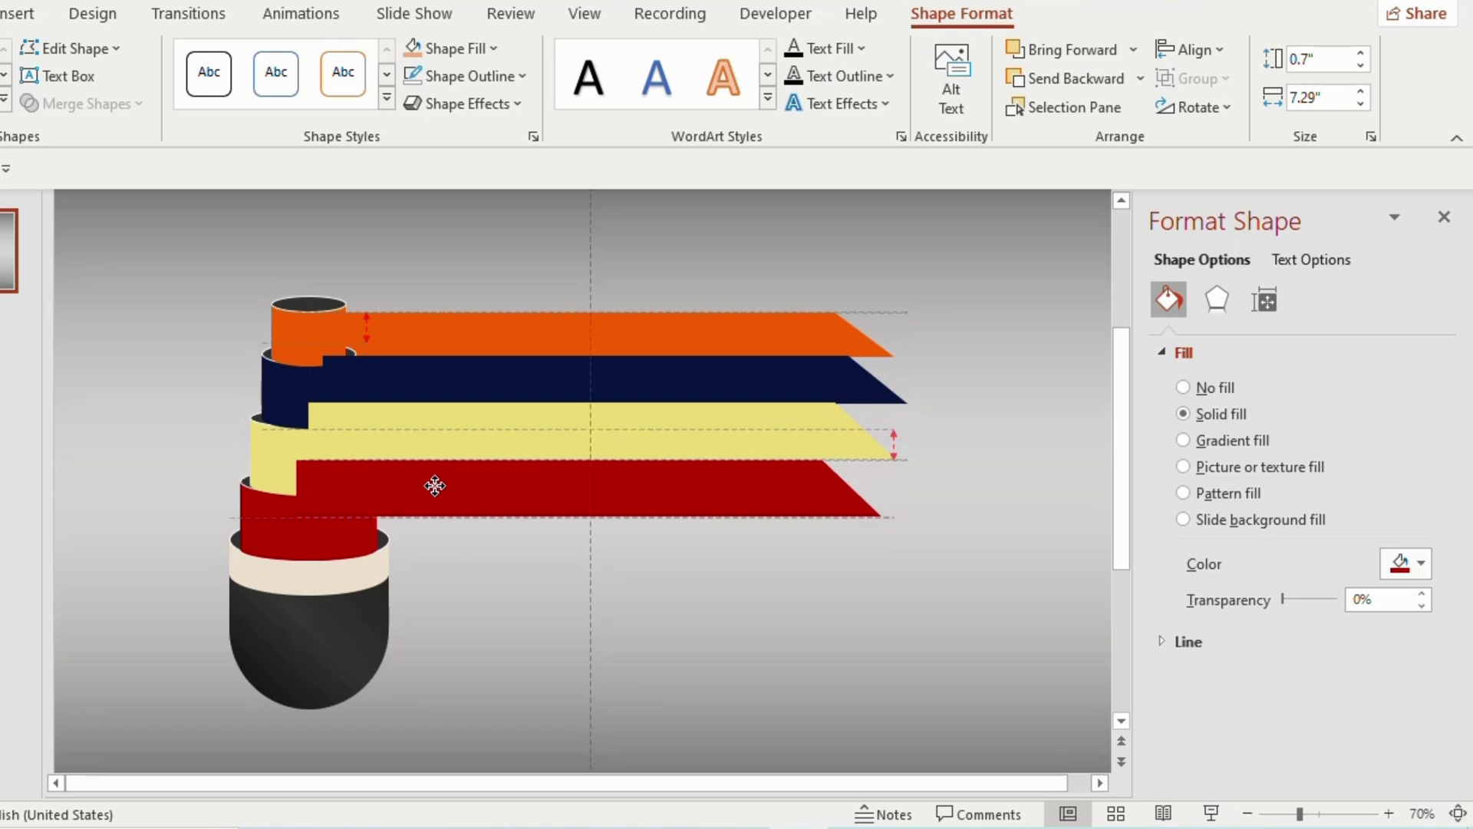
{"action": "left_click_drag", "start_coordinate": [435, 485], "coordinate": [435, 484]}
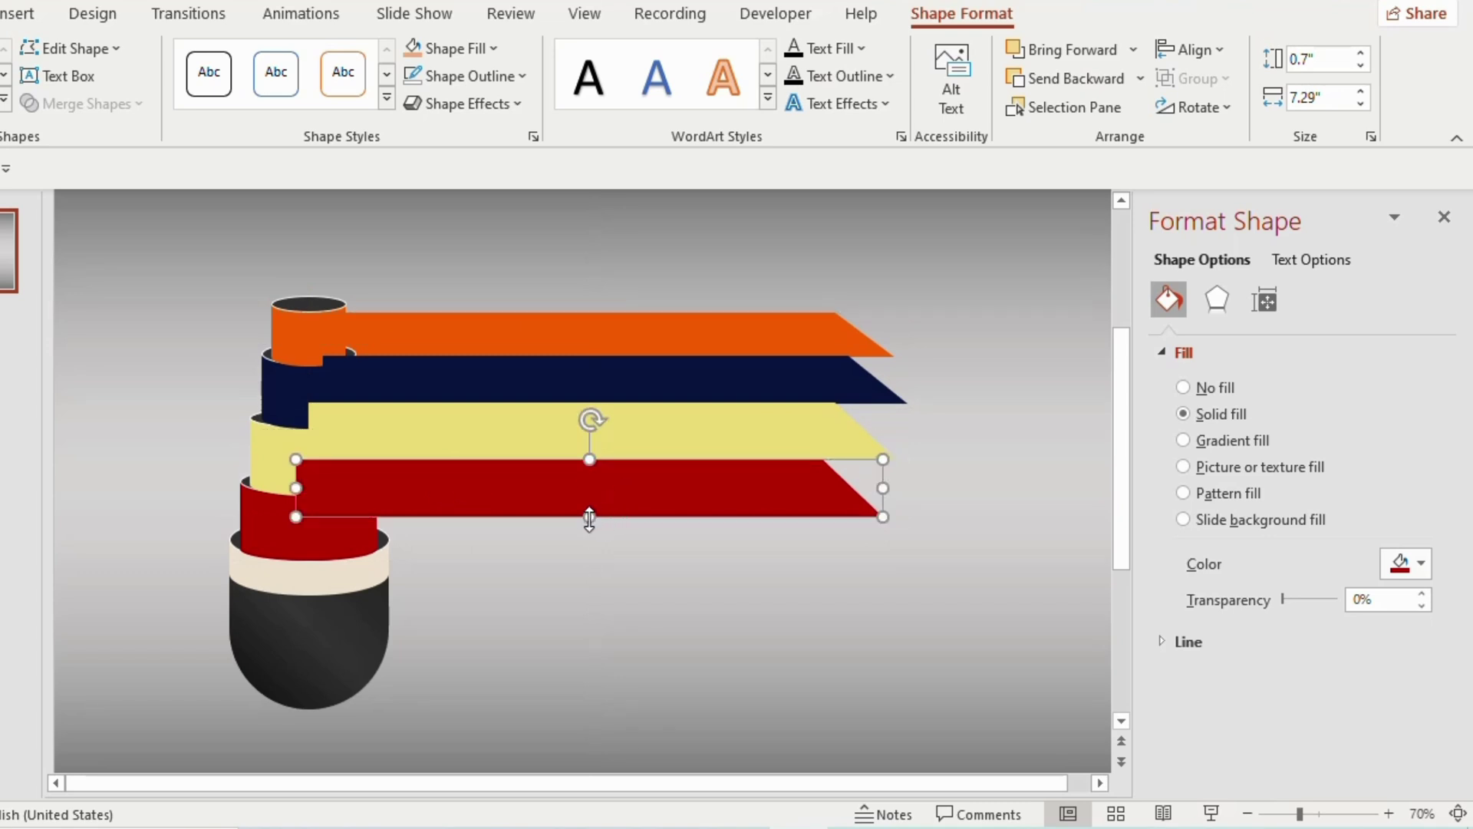
- Send the navy, yellow and red ribbons behind the cylinders
{"action": "left_click", "coordinate": [527, 366]}
{"action": "left_click", "coordinate": [522, 416], "text": "shift"}
{"action": "left_click", "coordinate": [509, 468], "text": "shift"}
{"action": "right_click", "coordinate": [508, 468]}
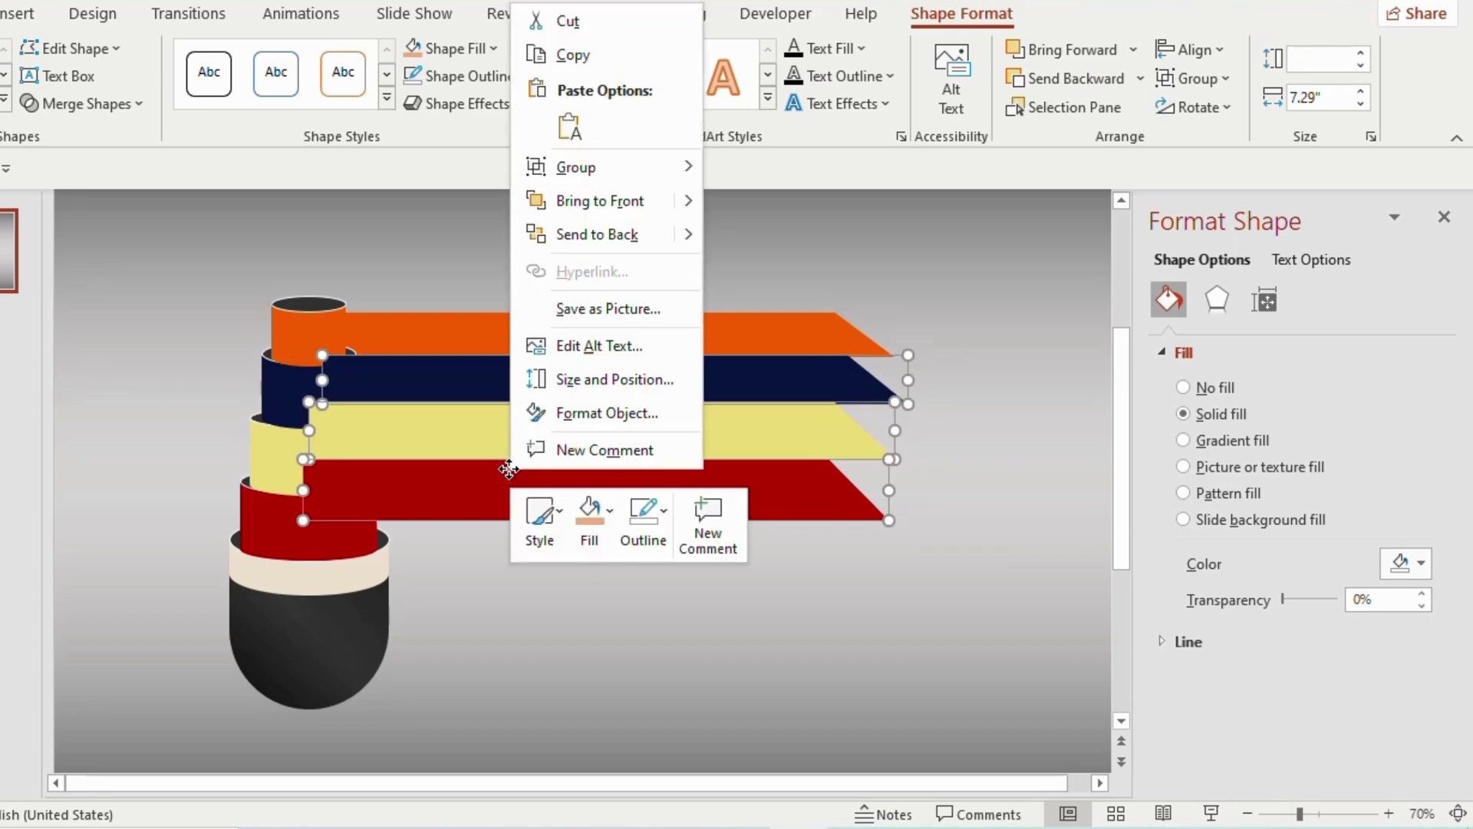
{"action": "left_click", "coordinate": [588, 242]}
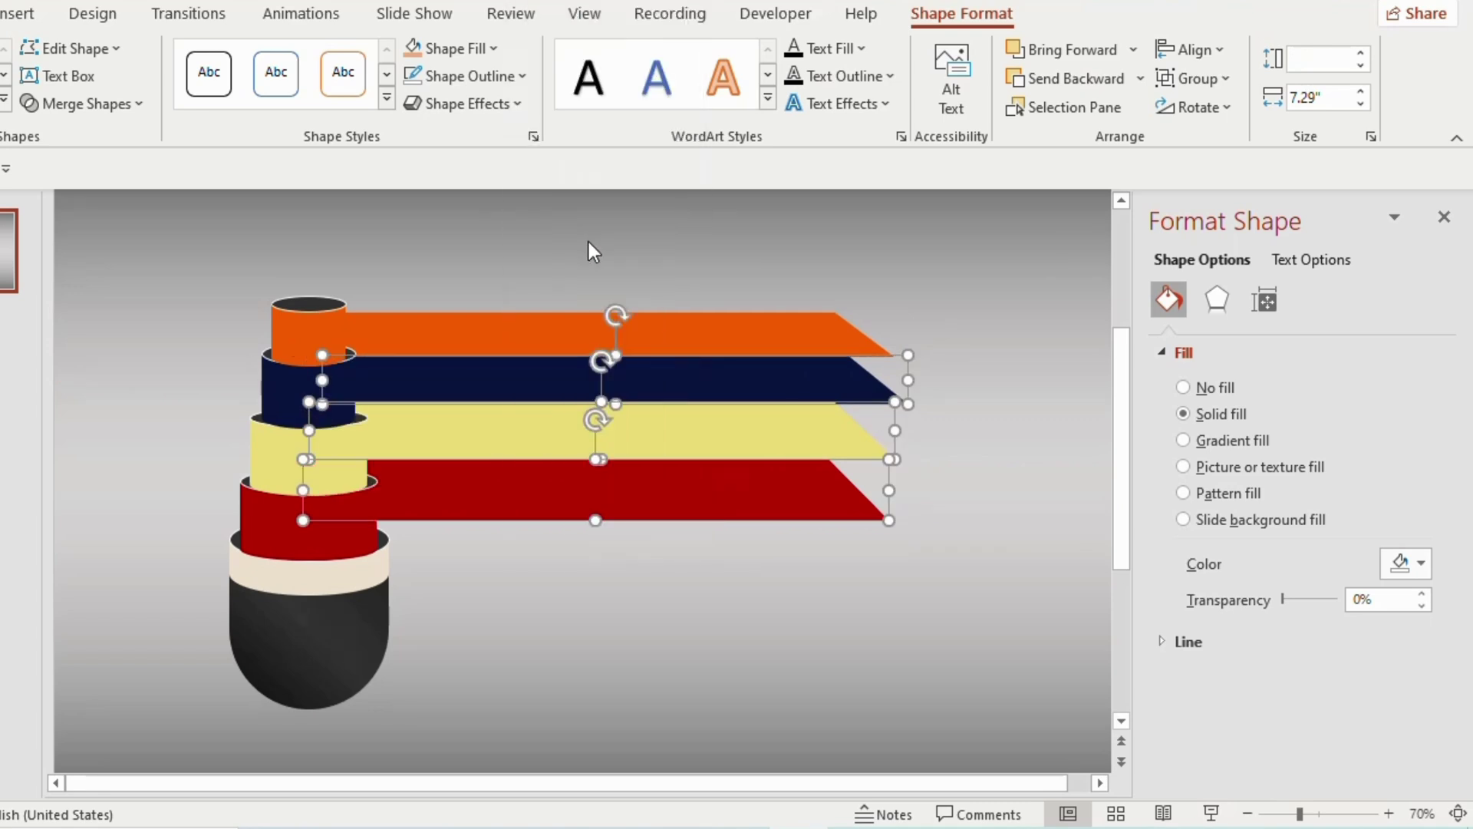
- Select the text inside the small text box on the red cylinder
{"action": "left_click", "coordinate": [304, 527]}
{"action": "left_click", "coordinate": [385, 527]}
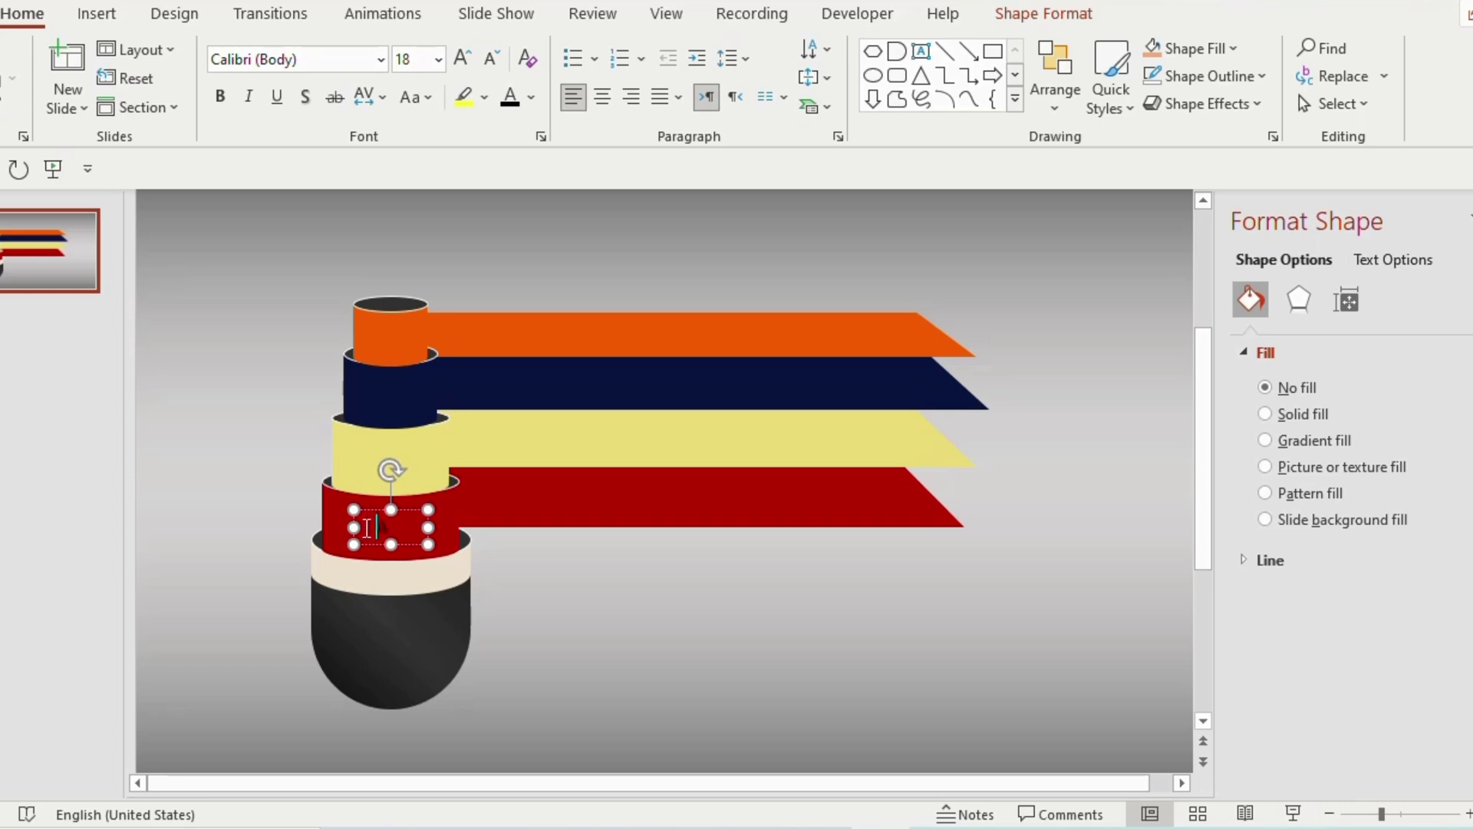
{"action": "key", "text": "ctrl+a"}
- Make letter A white Arial Black 44 pt, nudged up on the red cylinder
{"action": "left_click", "coordinate": [381, 59]}
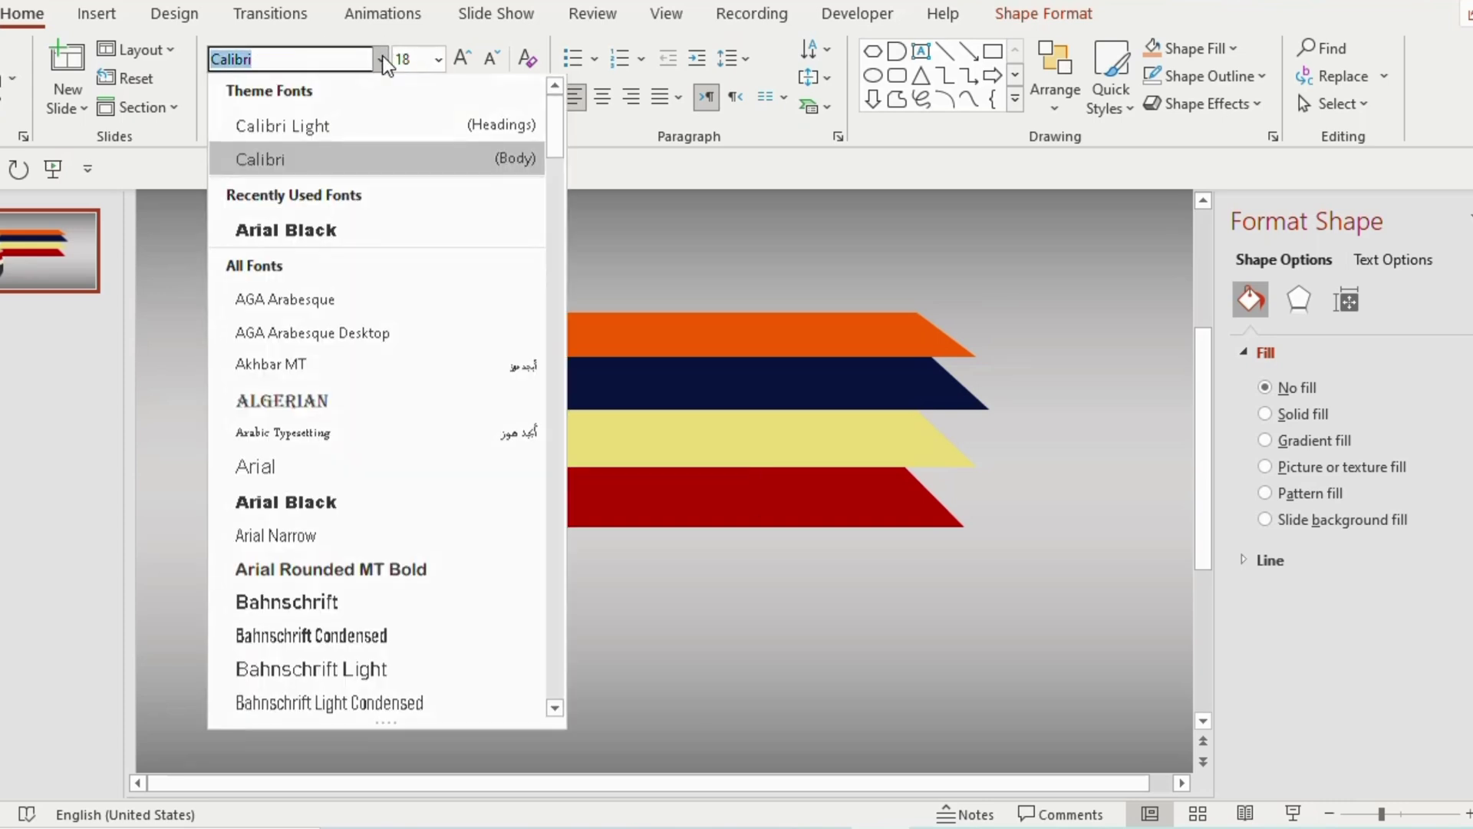
{"action": "left_click", "coordinate": [316, 231]}
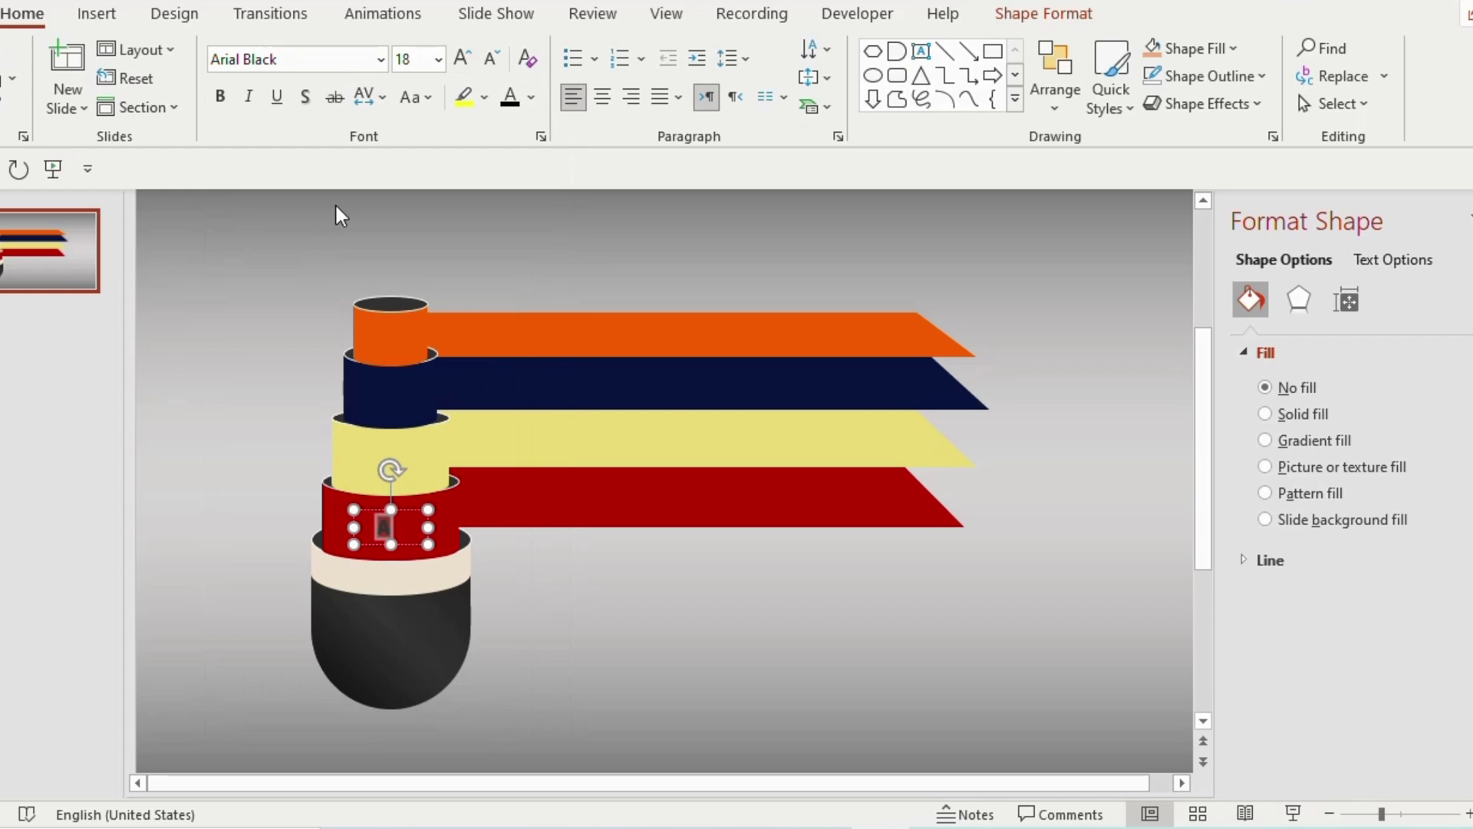
{"action": "left_click", "coordinate": [438, 59]}
{"action": "left_click", "coordinate": [420, 503]}
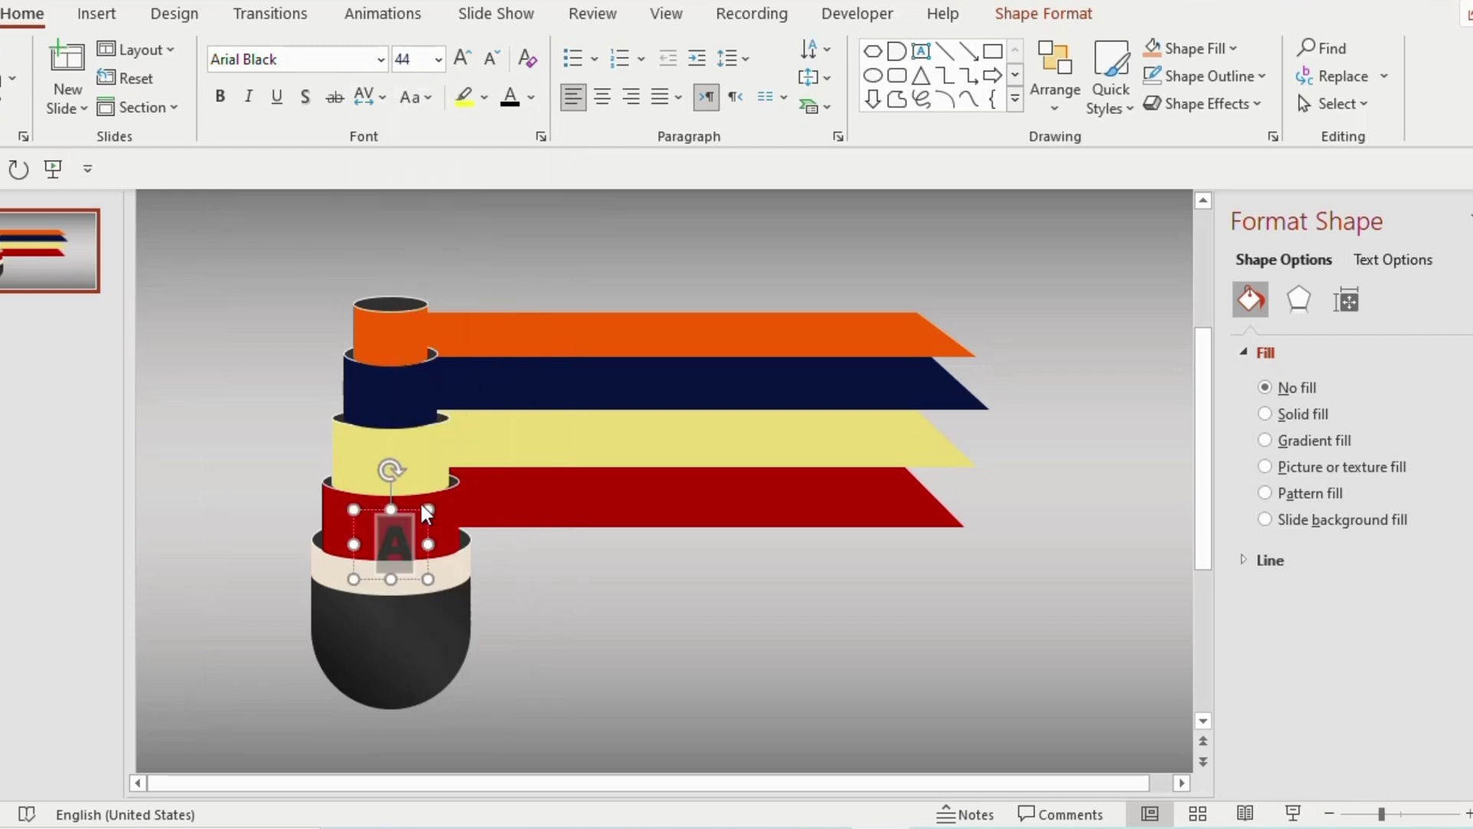
{"action": "left_click", "coordinate": [531, 97]}
{"action": "left_click_drag", "start_coordinate": [404, 516], "coordinate": [396, 427]}
{"action": "left_click", "coordinate": [509, 159]}
- Change a copied letter to a black B
{"action": "type", "text": "B"}
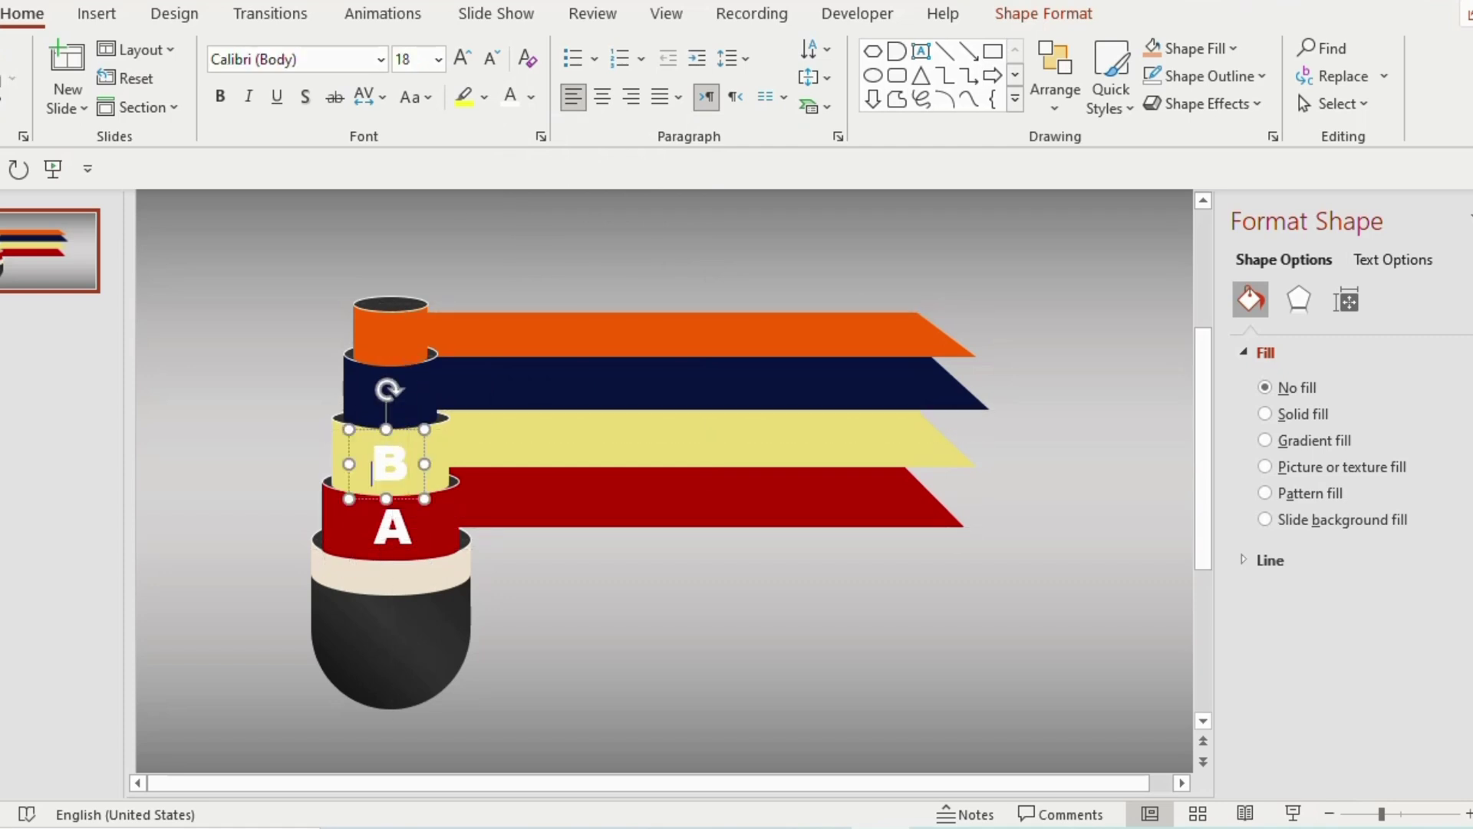
{"action": "key", "text": "ctrl+a"}
{"action": "left_click", "coordinate": [531, 97]}
{"action": "left_click", "coordinate": [531, 159]}
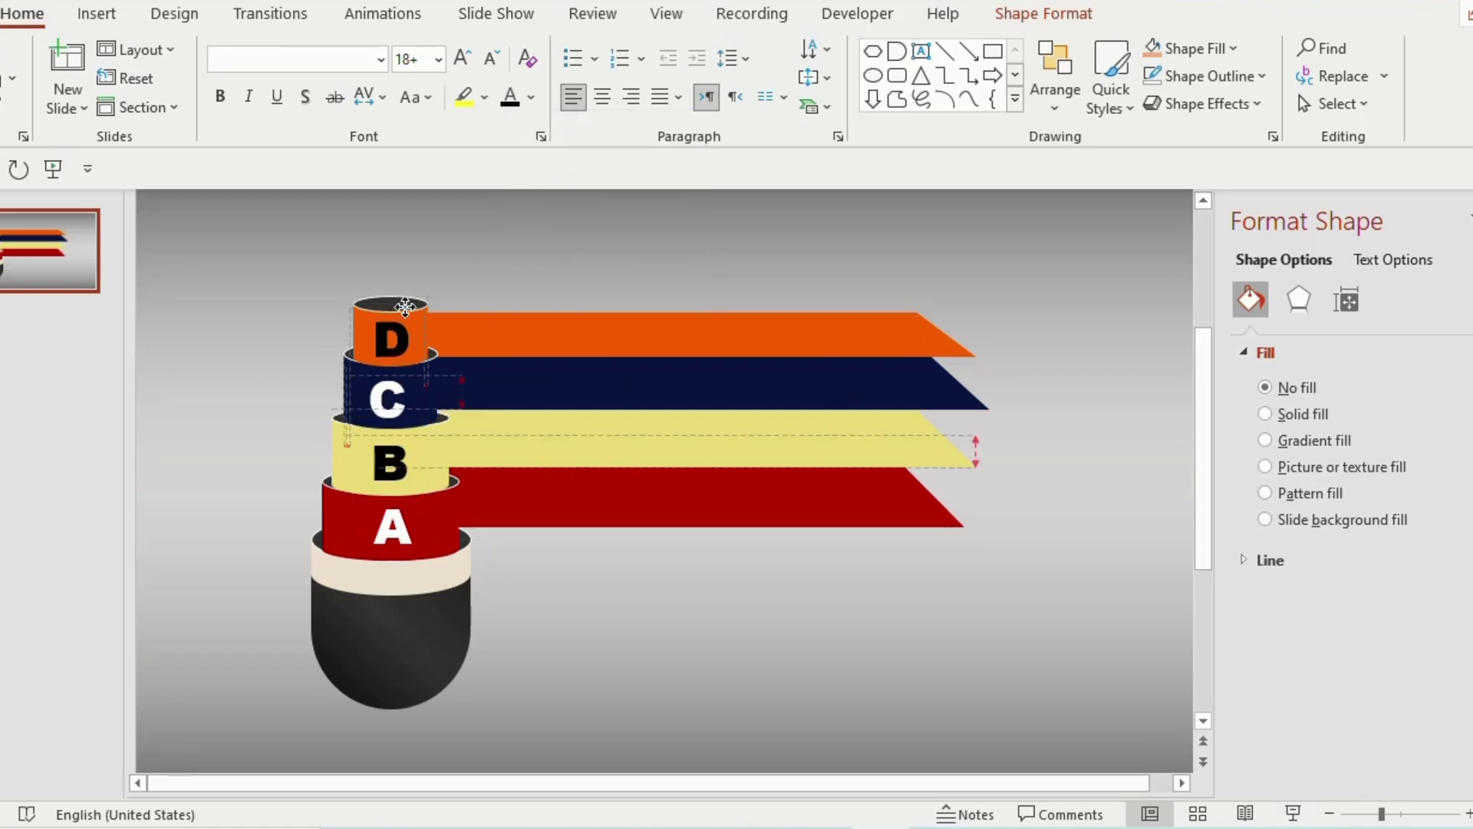
- Give the orange ribbon a Round bevel
{"action": "left_click", "coordinate": [405, 307]}
{"action": "left_click", "coordinate": [517, 399]}
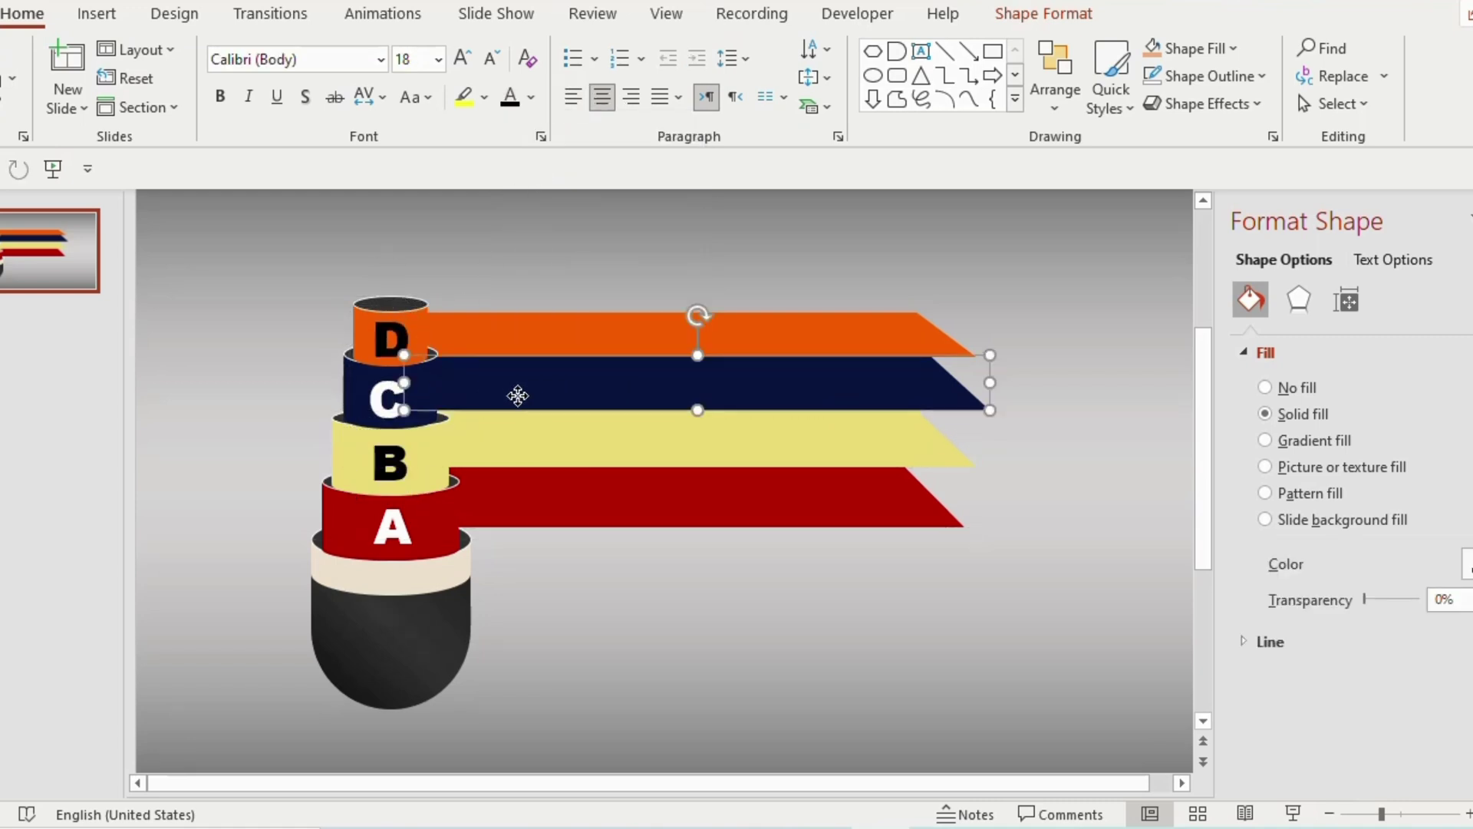
{"action": "left_click", "coordinate": [1180, 471]}
{"action": "left_click", "coordinate": [708, 329]}
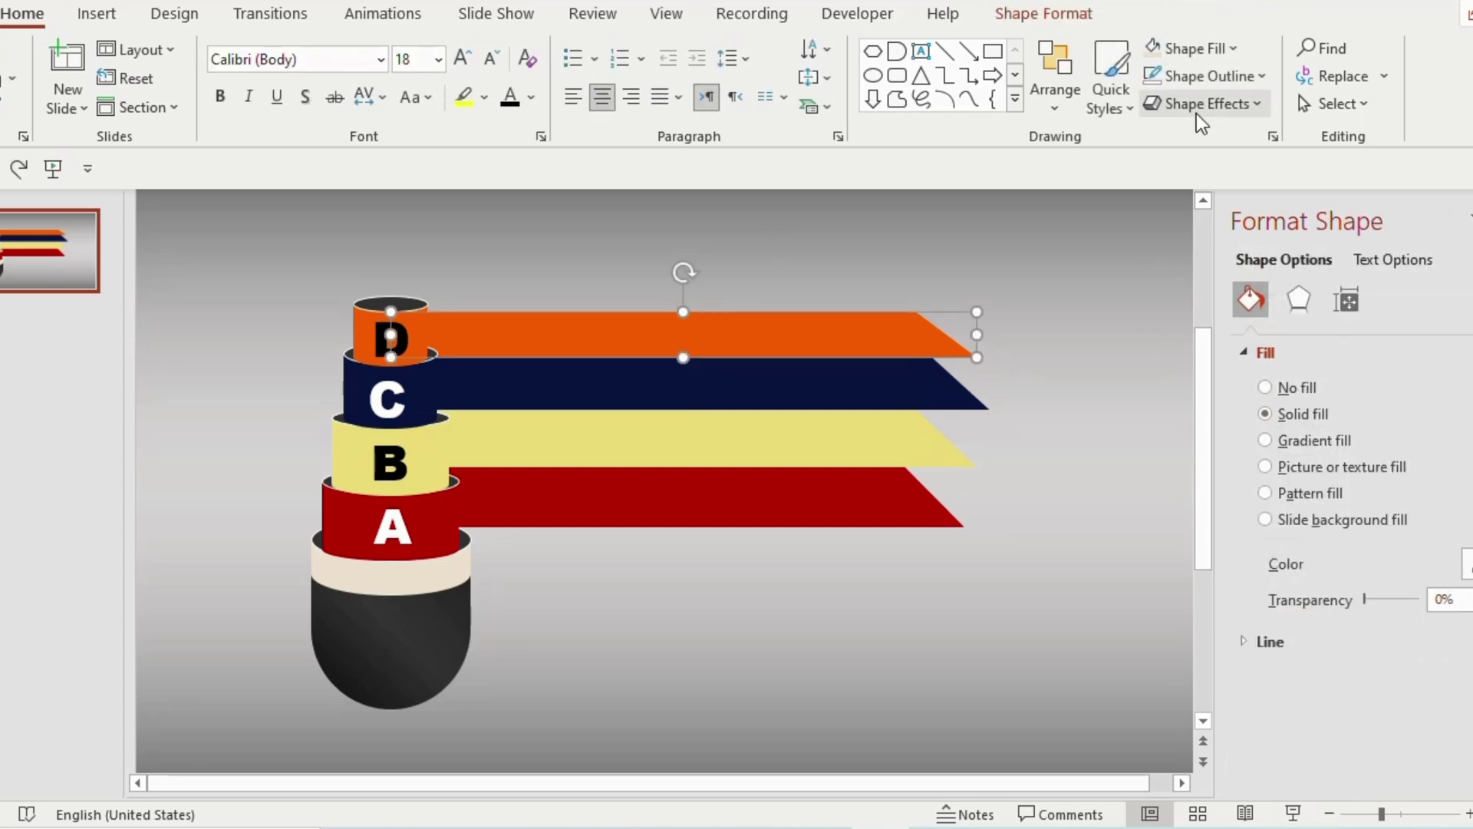
{"action": "left_click", "coordinate": [1209, 107]}
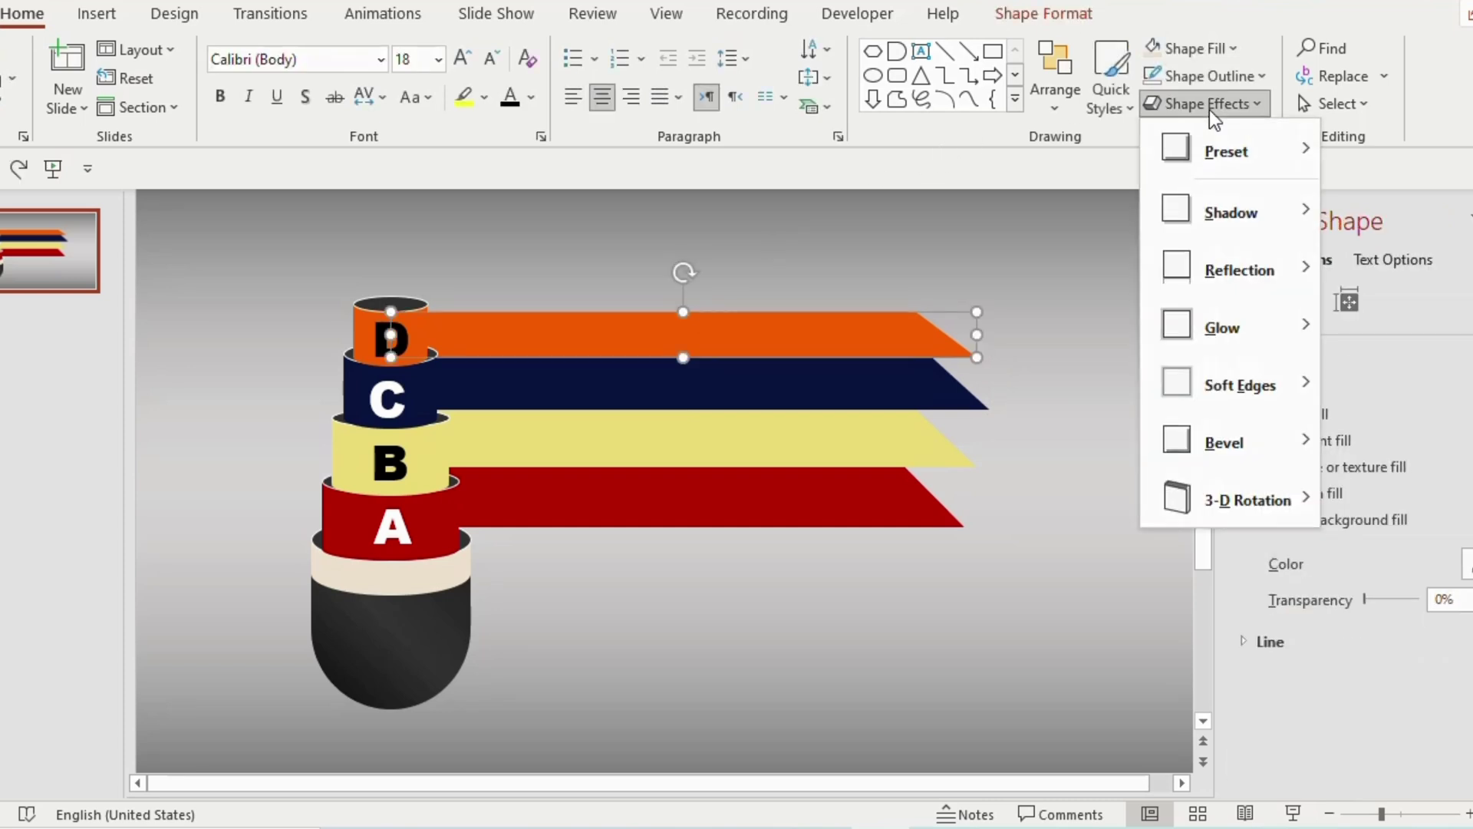
{"action": "mouse_move", "coordinate": [1226, 456]}
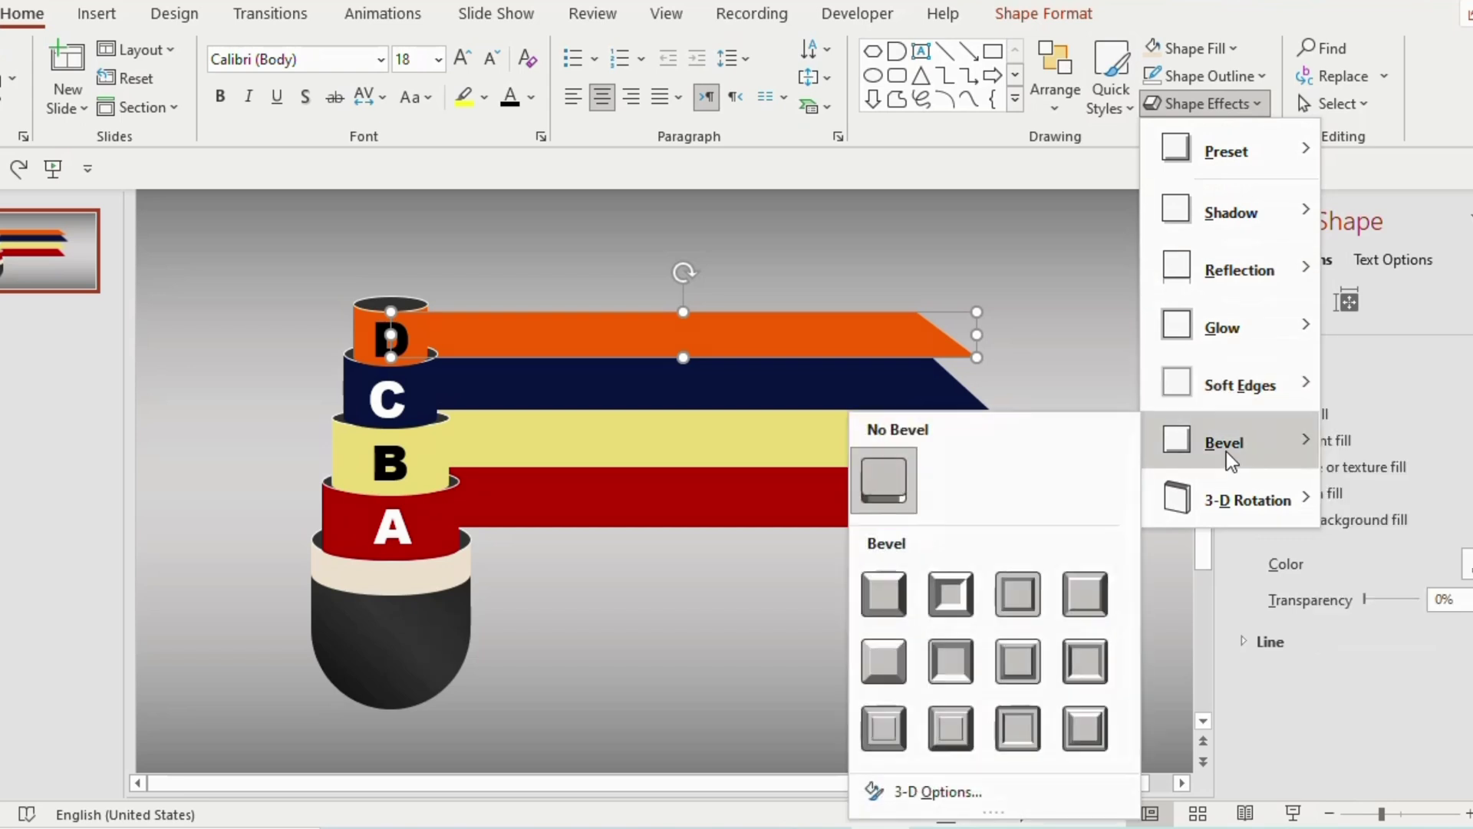
{"action": "left_click", "coordinate": [878, 594]}
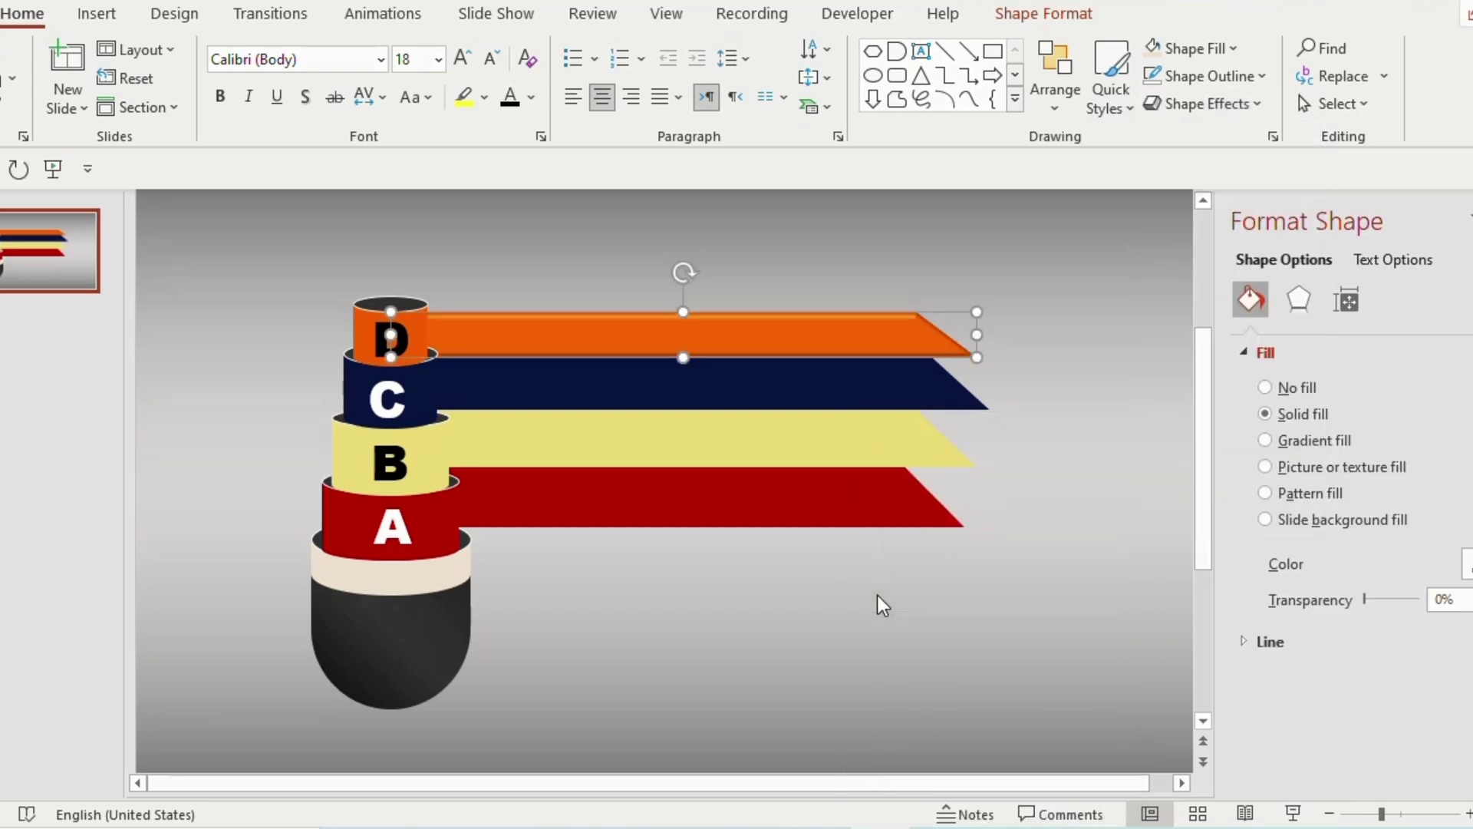
- Apply the same Round bevel to the remaining ribbons, then select the bowl's label
{"action": "left_click", "coordinate": [800, 397]}
{"action": "left_click", "coordinate": [1206, 103]}
{"action": "mouse_move", "coordinate": [1226, 443]}
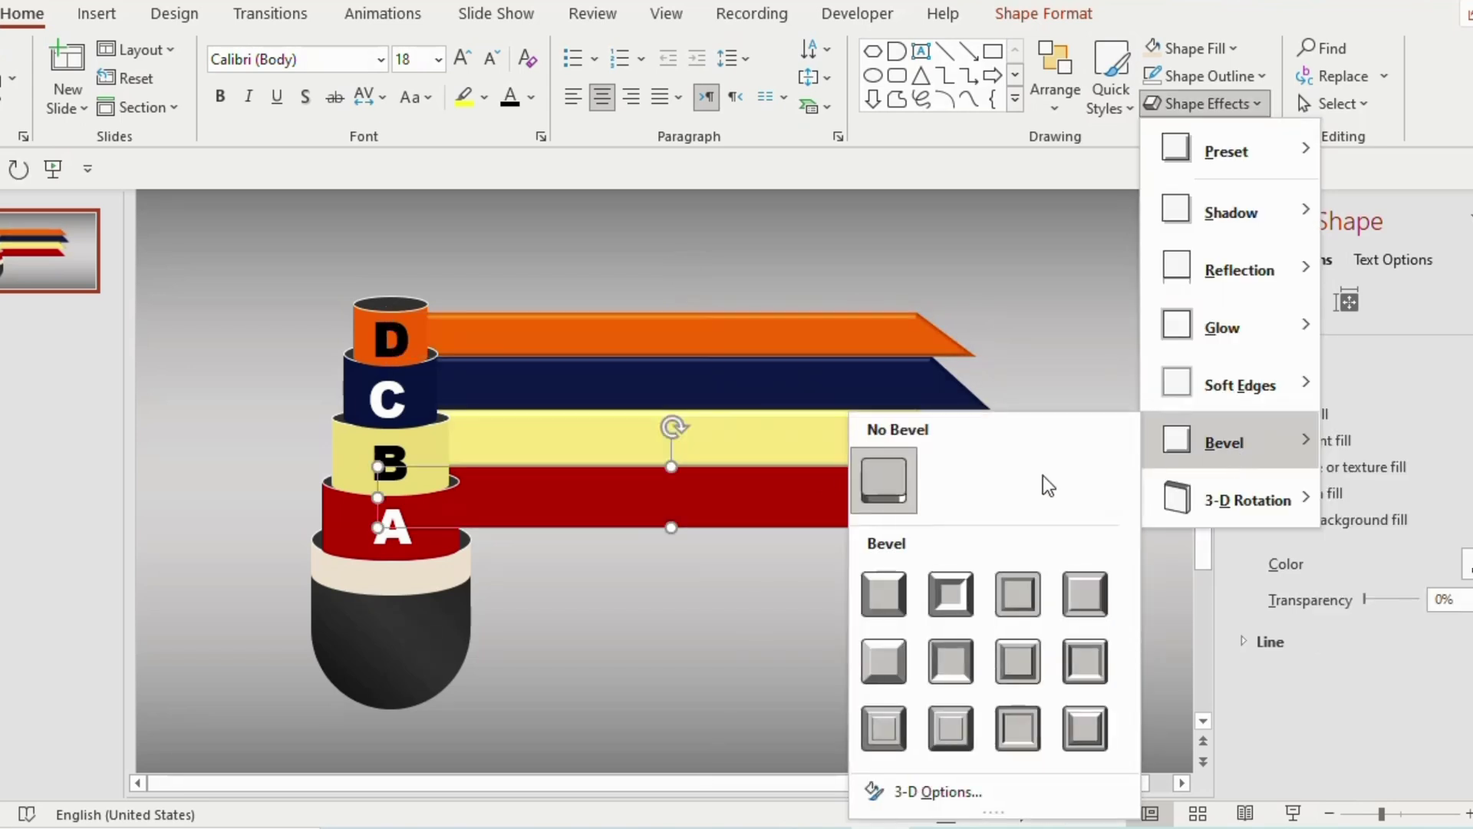
{"action": "left_click", "coordinate": [873, 592]}
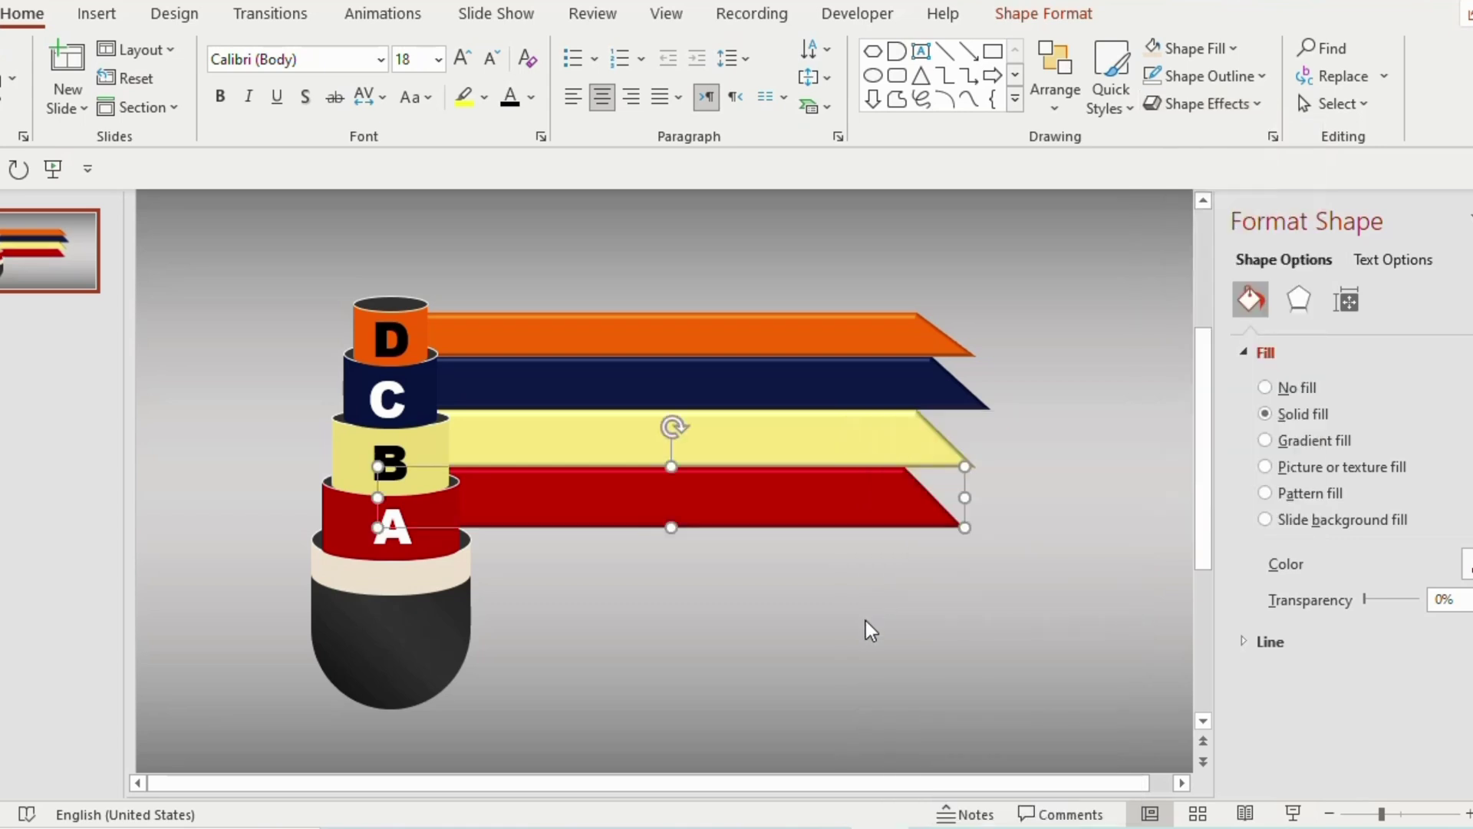
{"action": "left_click", "coordinate": [865, 620]}
{"action": "left_click", "coordinate": [415, 628]}
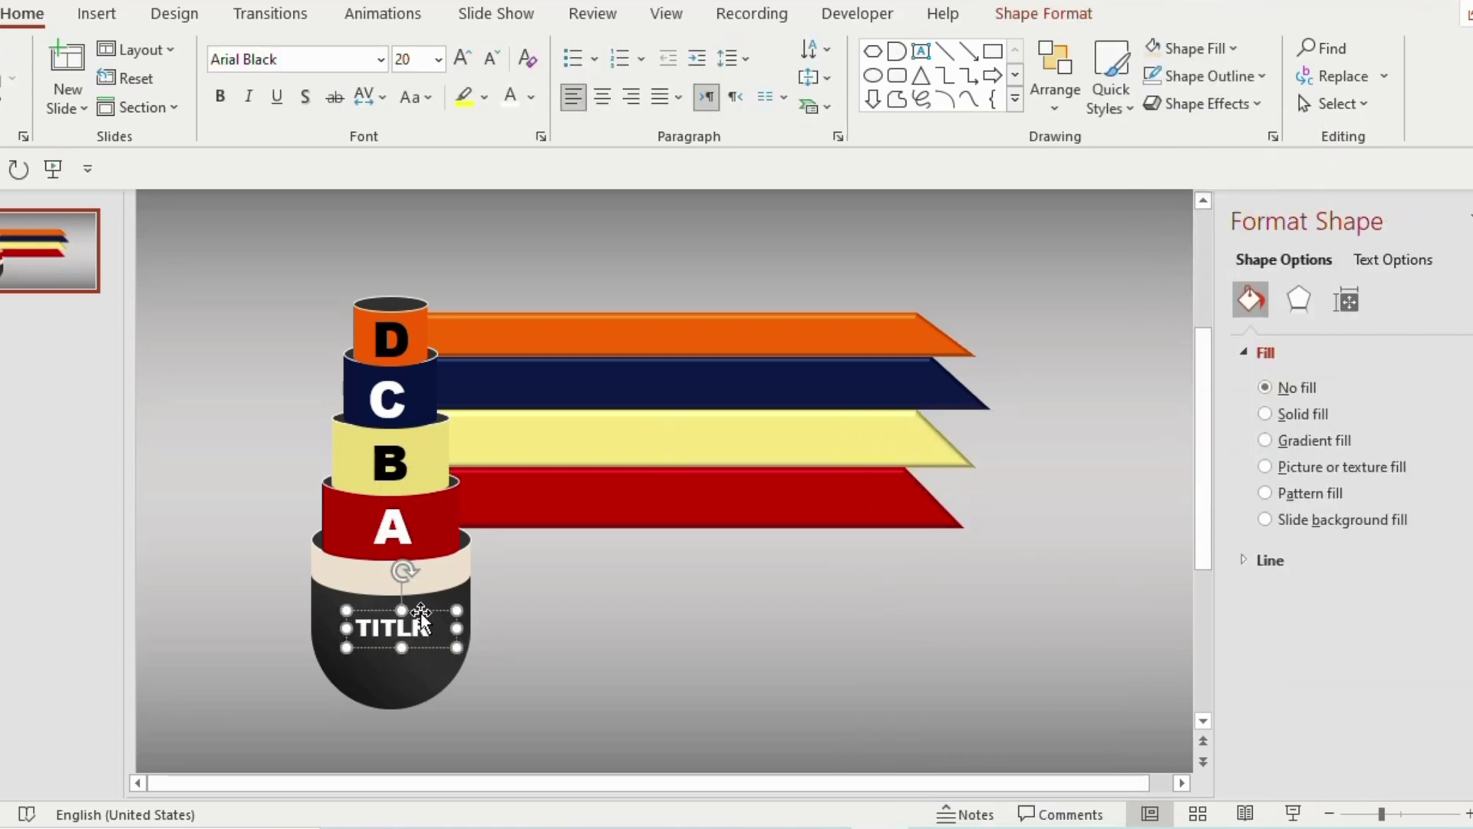
- Finish the TITLE and 'Type the content here' text, then draw a small oval under the bowl
{"action": "type", "text": "E"}
{"action": "left_click_drag", "start_coordinate": [422, 611], "coordinate": [418, 618]}
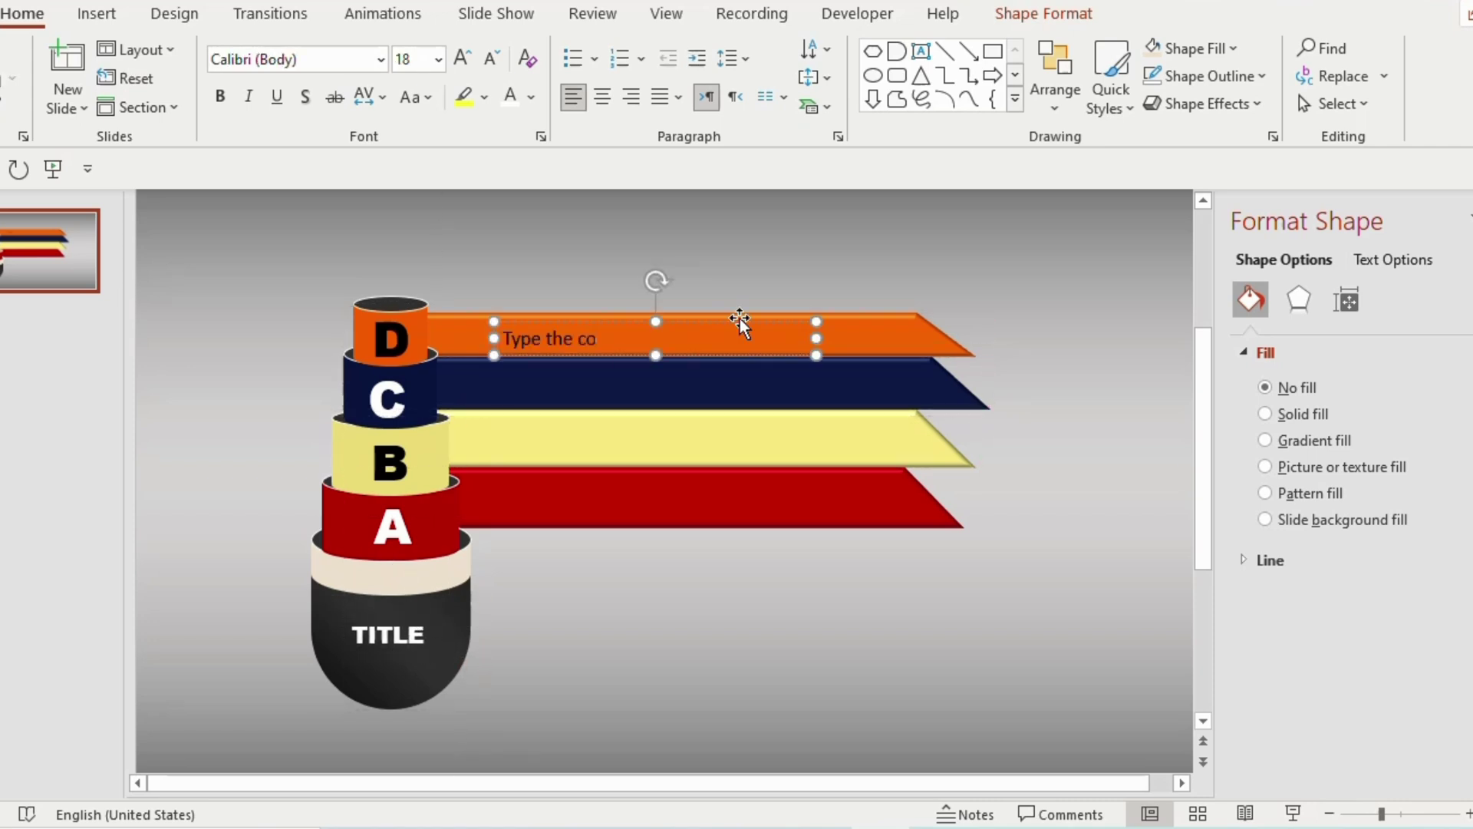
{"action": "type", "text": "ntent here"}
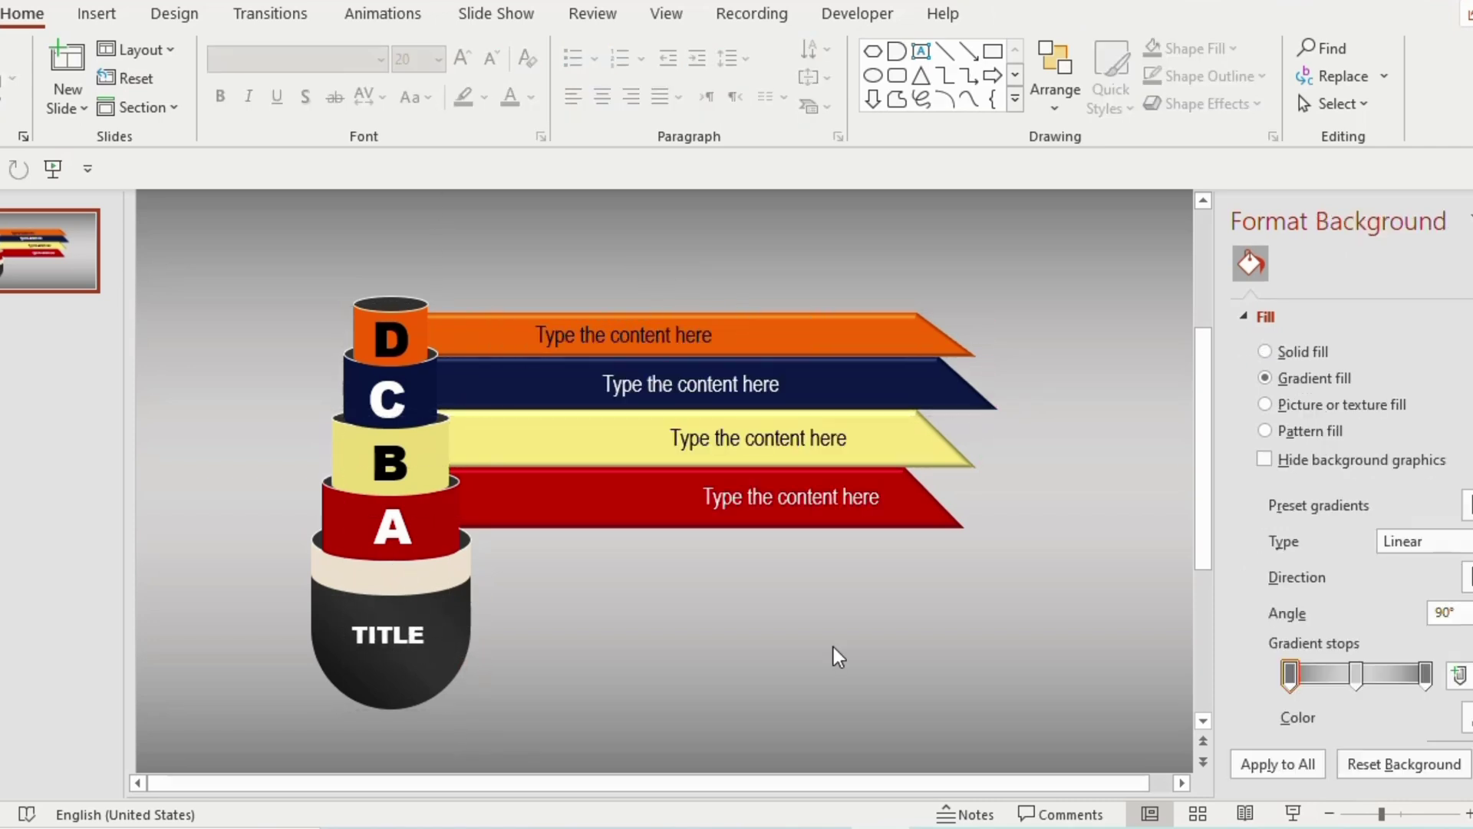
{"action": "left_click", "coordinate": [872, 74]}
{"action": "mouse_move", "coordinate": [344, 706]}
{"action": "left_mouse_down"}
{"action": "mouse_move", "coordinate": [434, 730]}
{"action": "mouse_move", "coordinate": [404, 720]}
{"action": "left_mouse_up"}
- Remove the oval's outline and fill it dark grey
{"action": "left_click", "coordinate": [603, 79]}
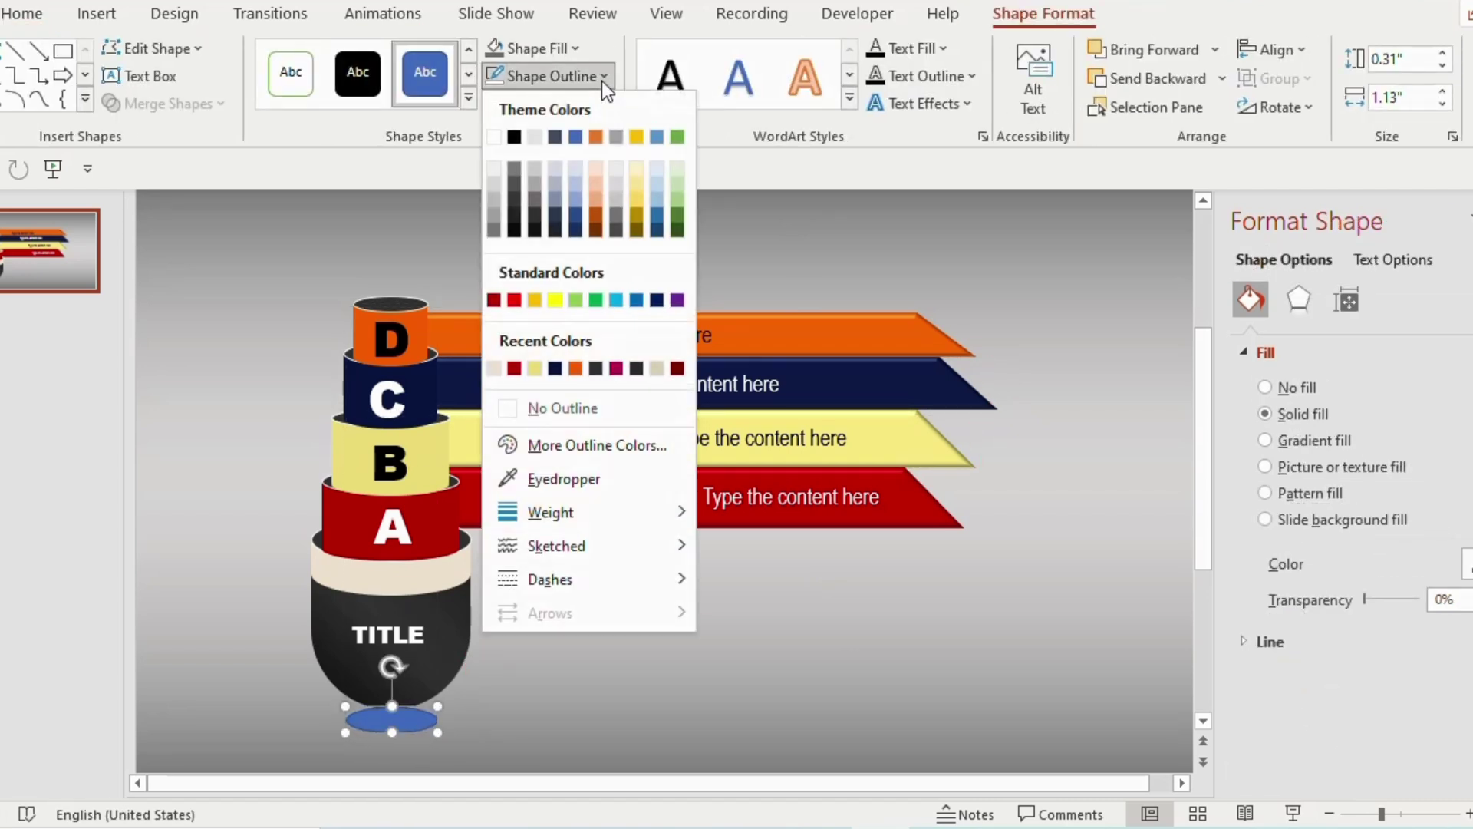
{"action": "left_click", "coordinate": [511, 408]}
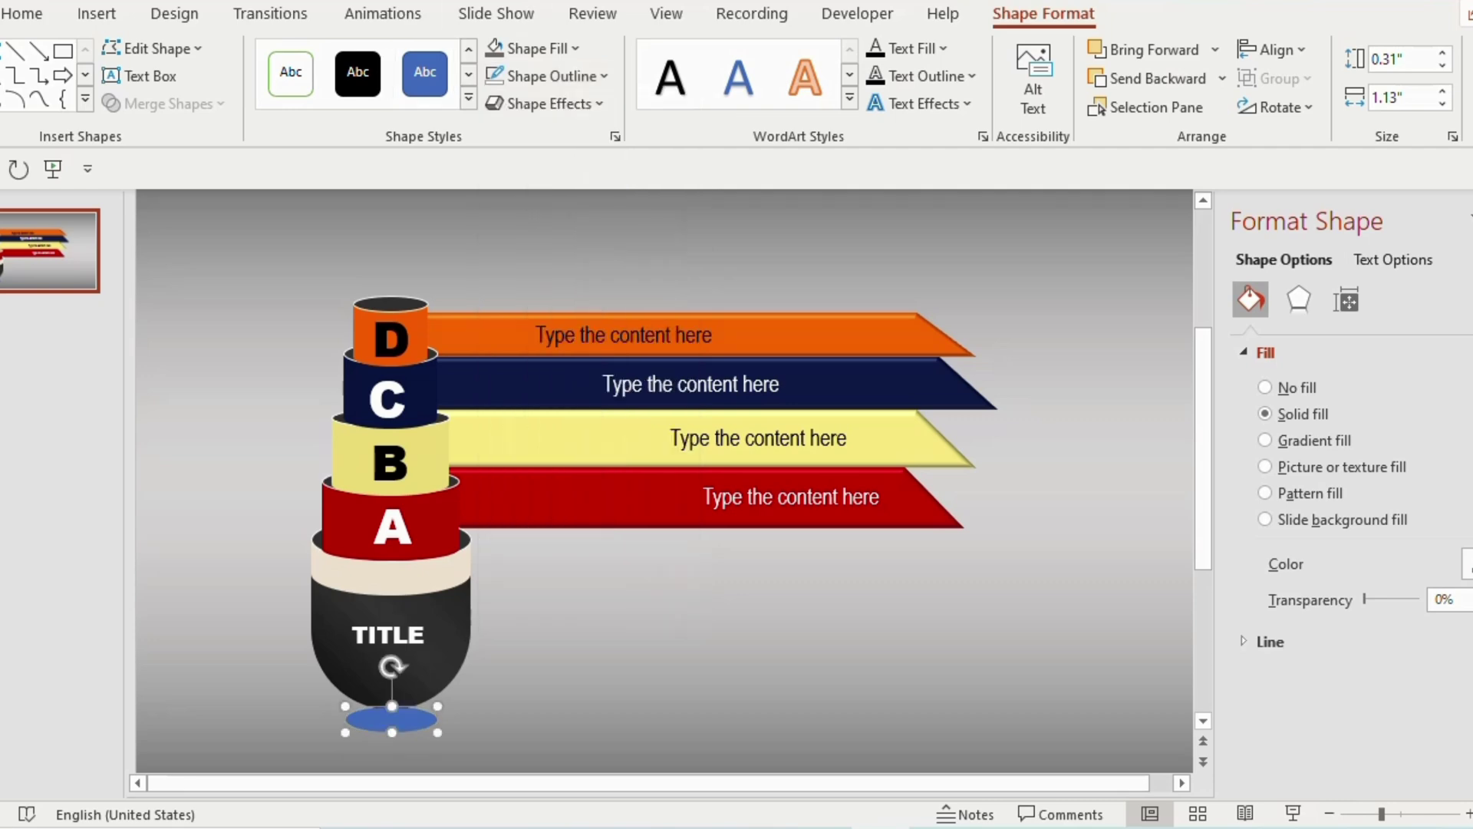
{"action": "left_click", "coordinate": [574, 48]}
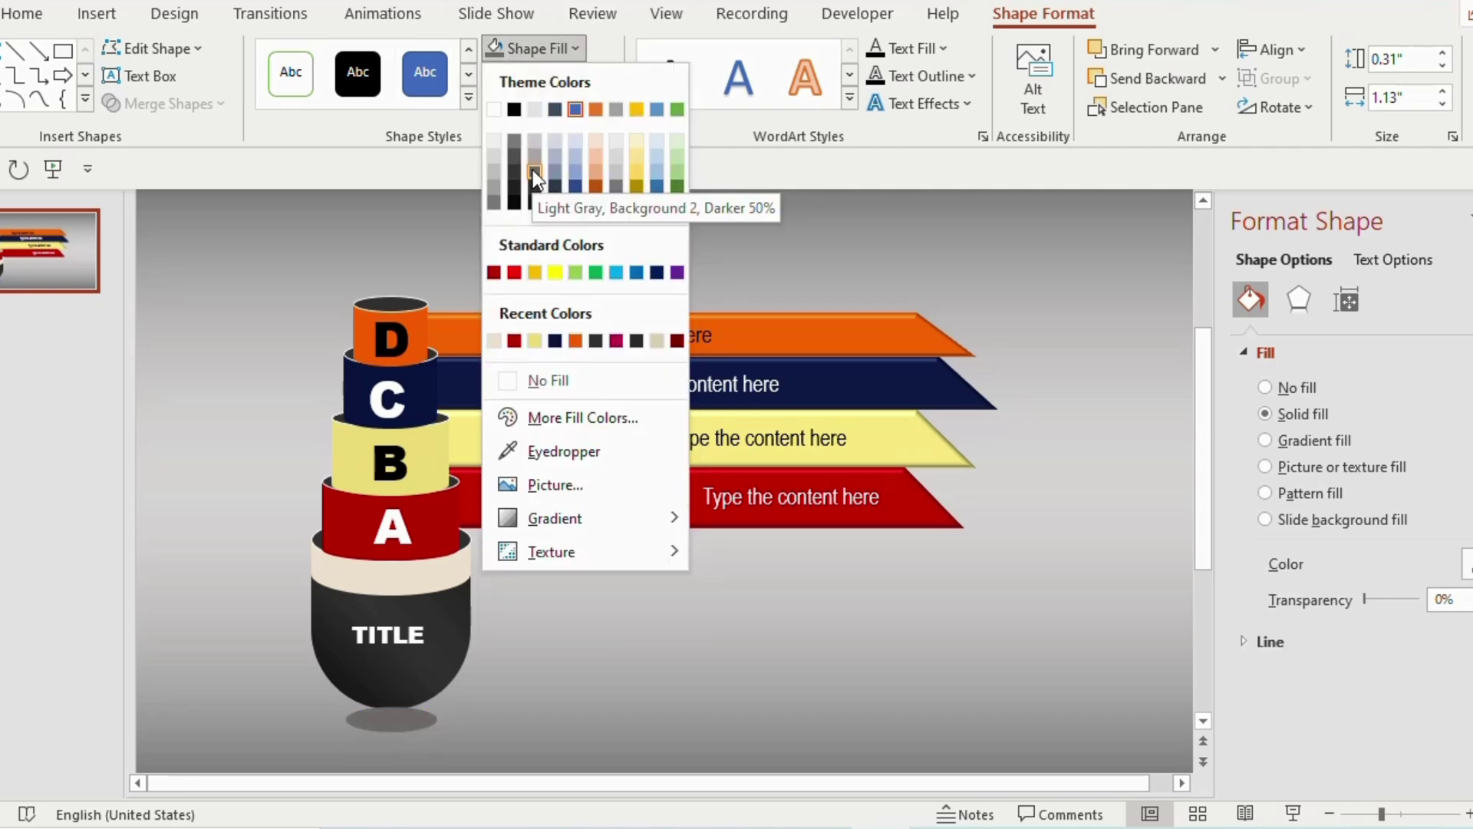
{"action": "left_click", "coordinate": [532, 169]}
- Give the oval 4 pt soft edges and send it behind the bowl
{"action": "left_click", "coordinate": [1298, 300]}
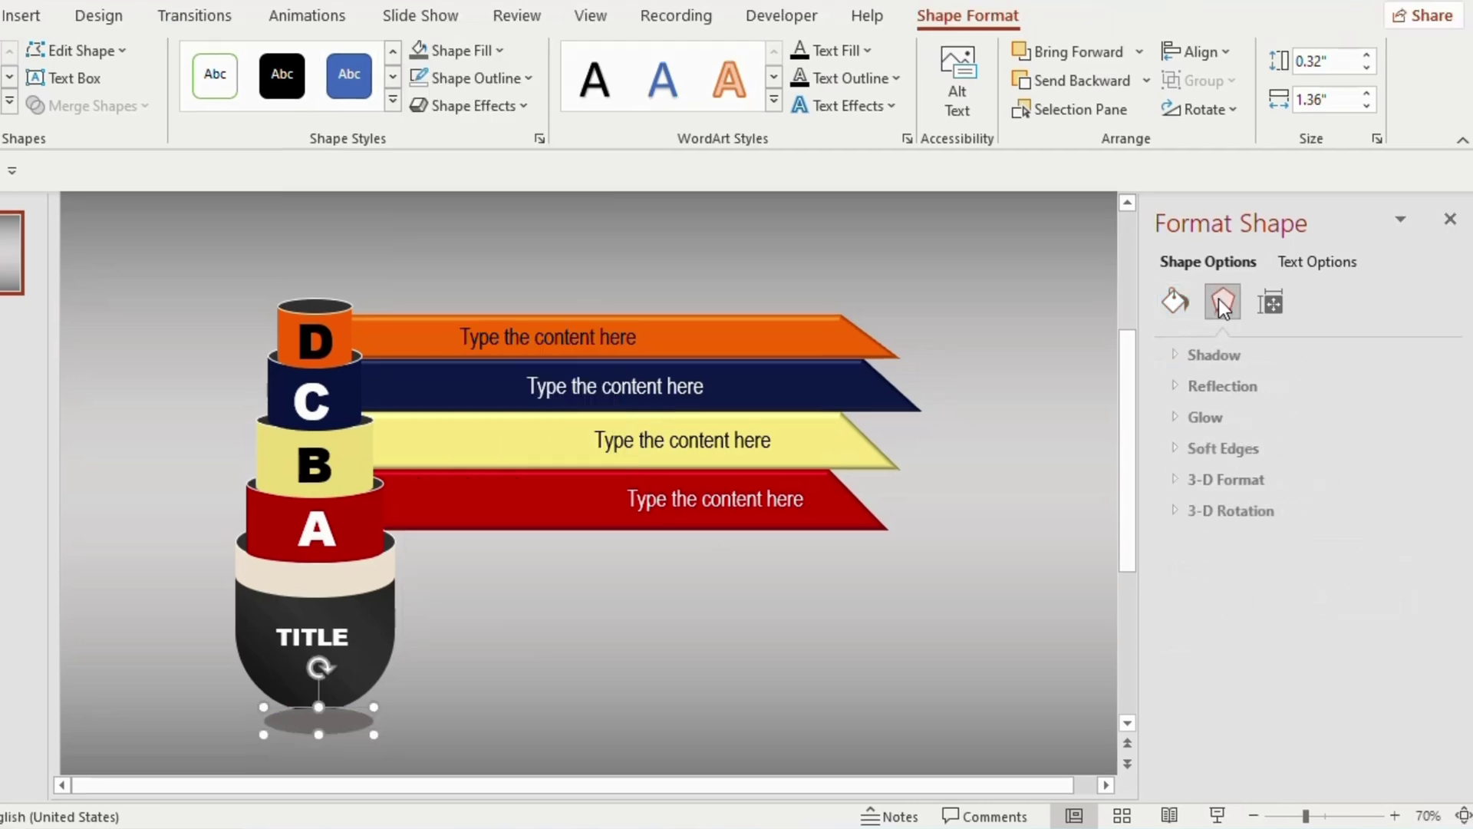
{"action": "left_click", "coordinate": [1223, 443]}
{"action": "left_click_drag", "start_coordinate": [1220, 516], "coordinate": [1225, 518]}
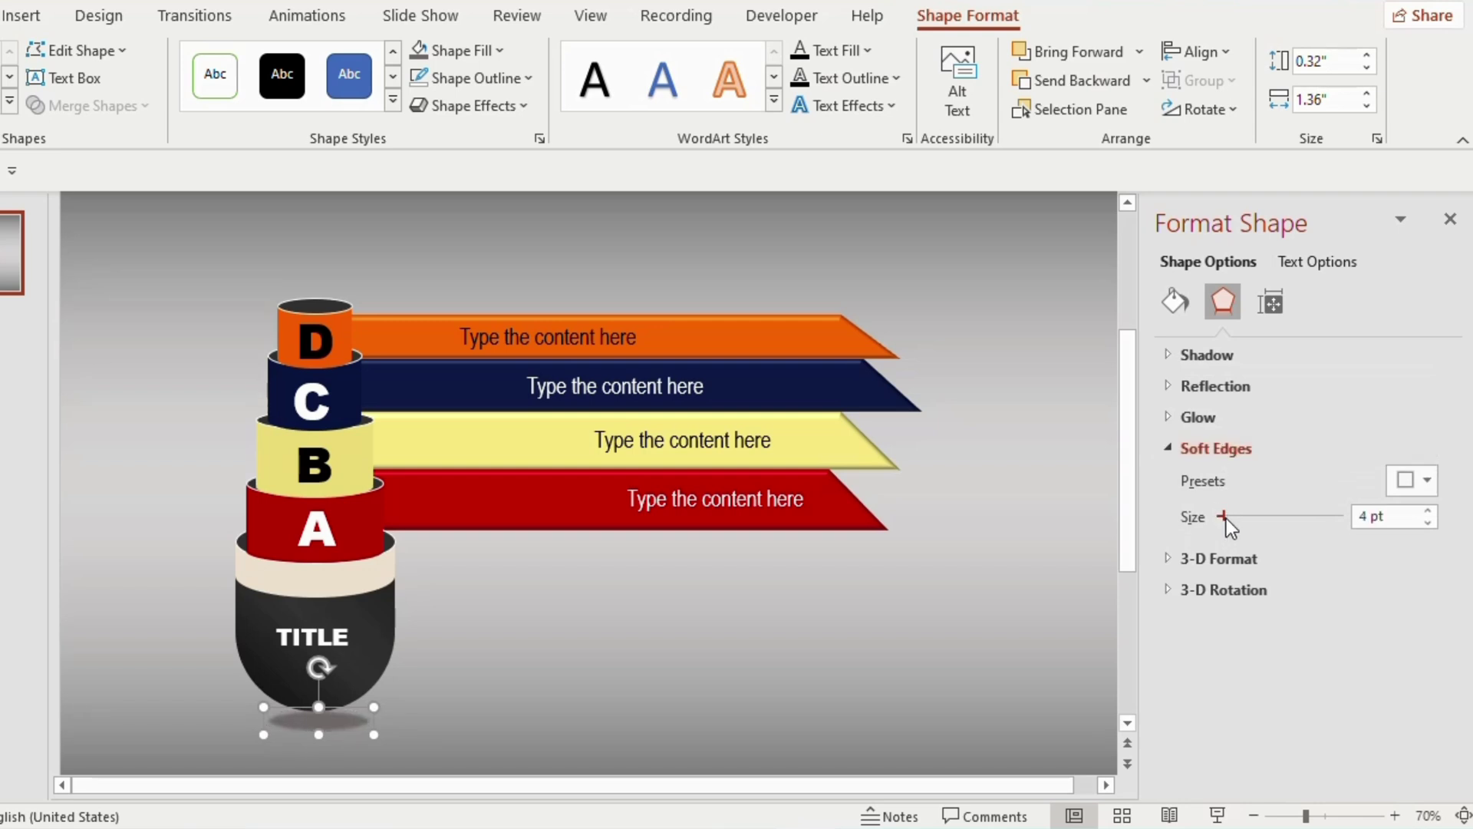
{"action": "left_click", "coordinate": [326, 715]}
{"action": "right_click", "coordinate": [326, 715]}
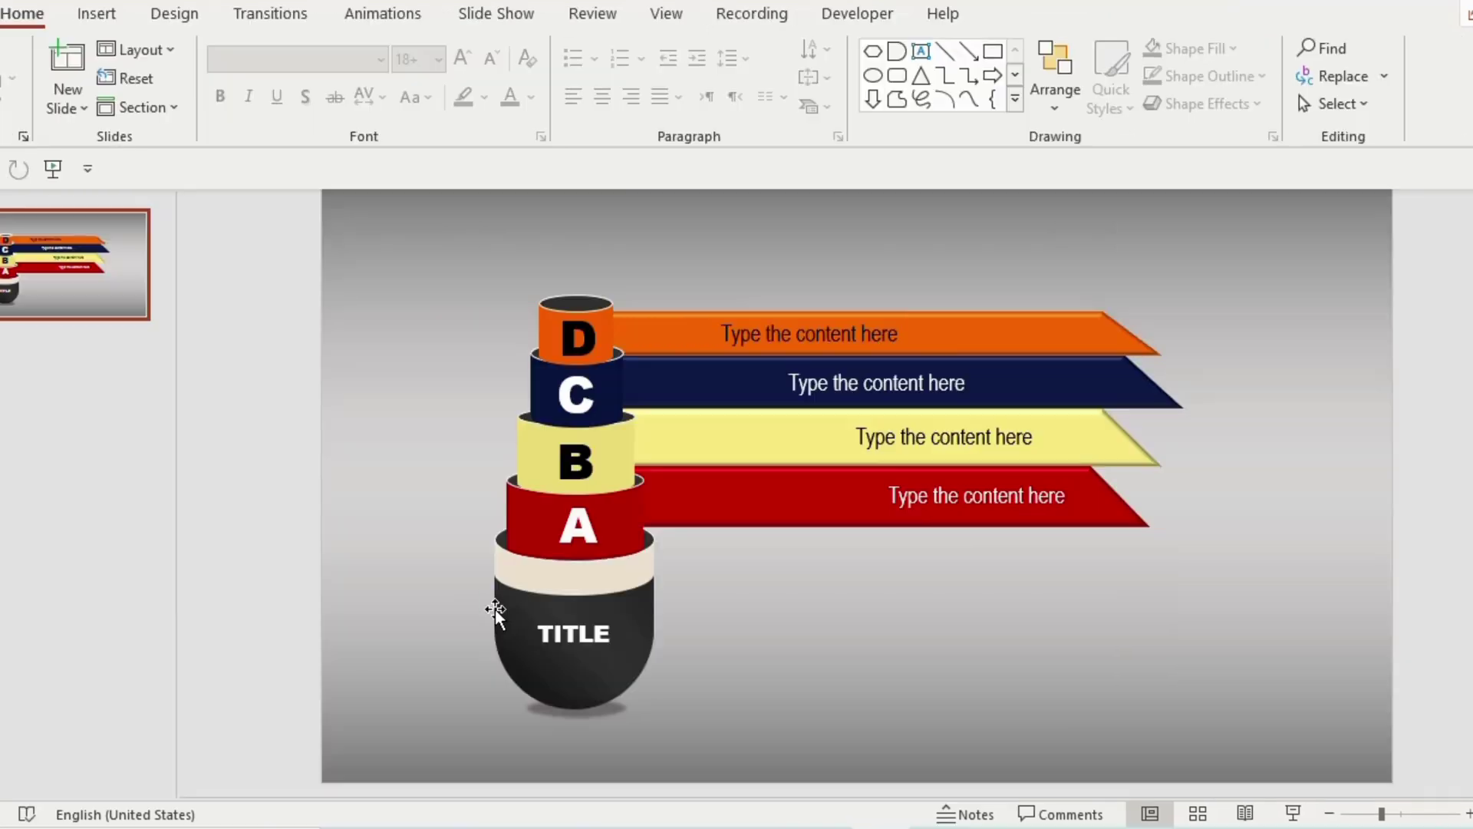
- Give the bowl a Wipe entrance and TITLE a Split starting After Previous
{"action": "left_click", "coordinate": [509, 591]}
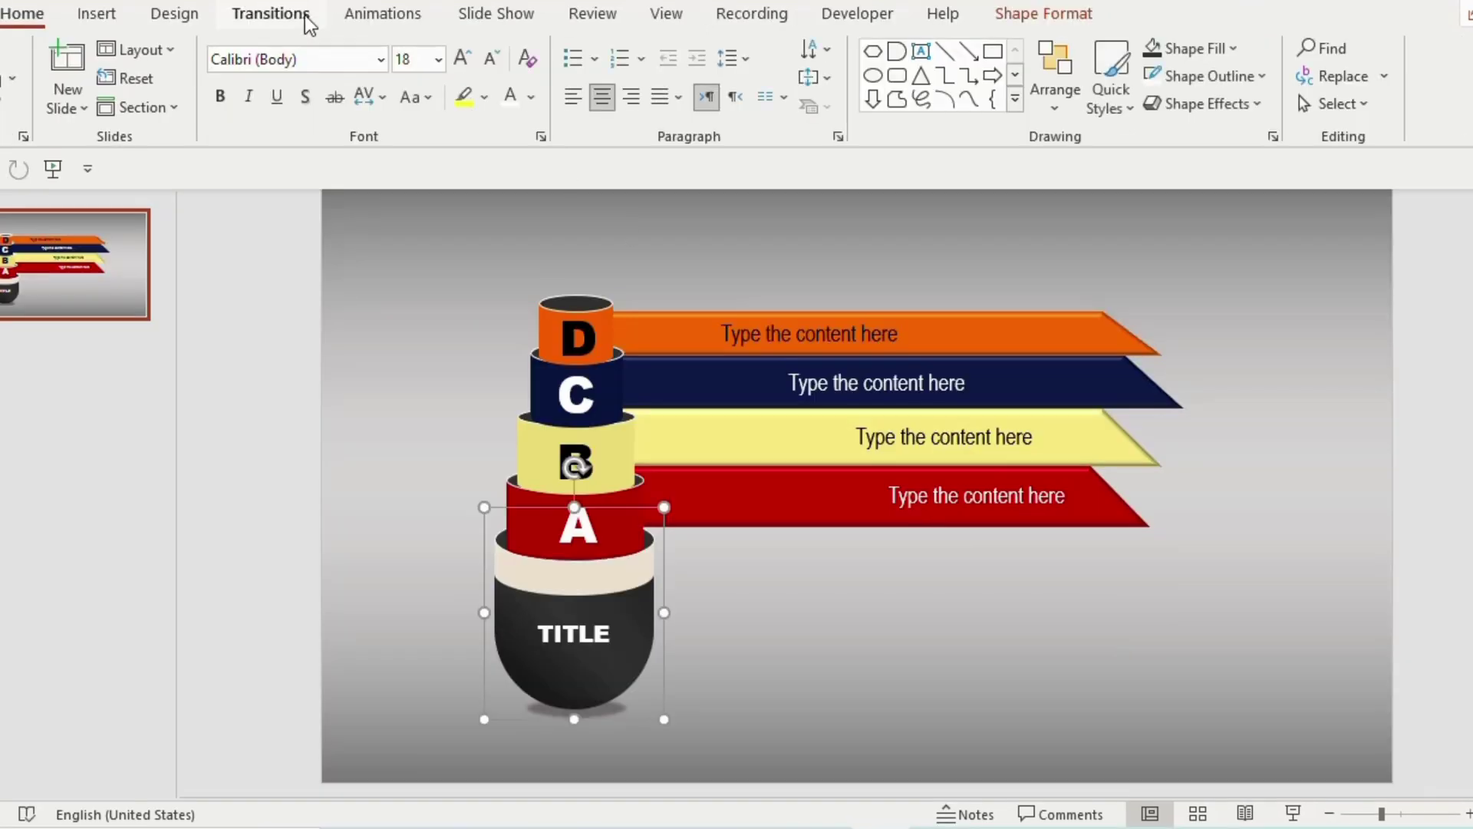
{"action": "left_click", "coordinate": [376, 17]}
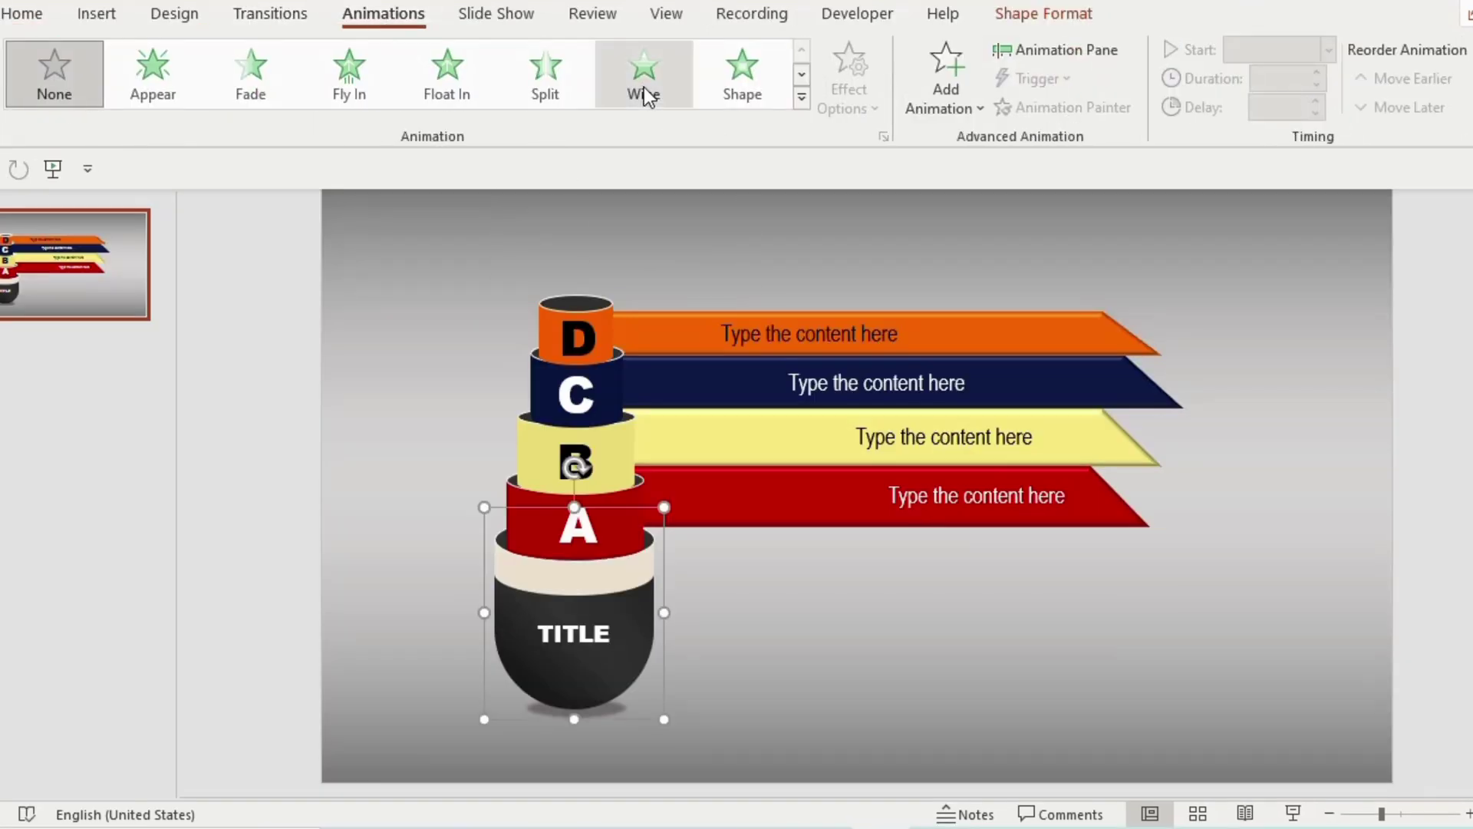
{"action": "left_click", "coordinate": [644, 91]}
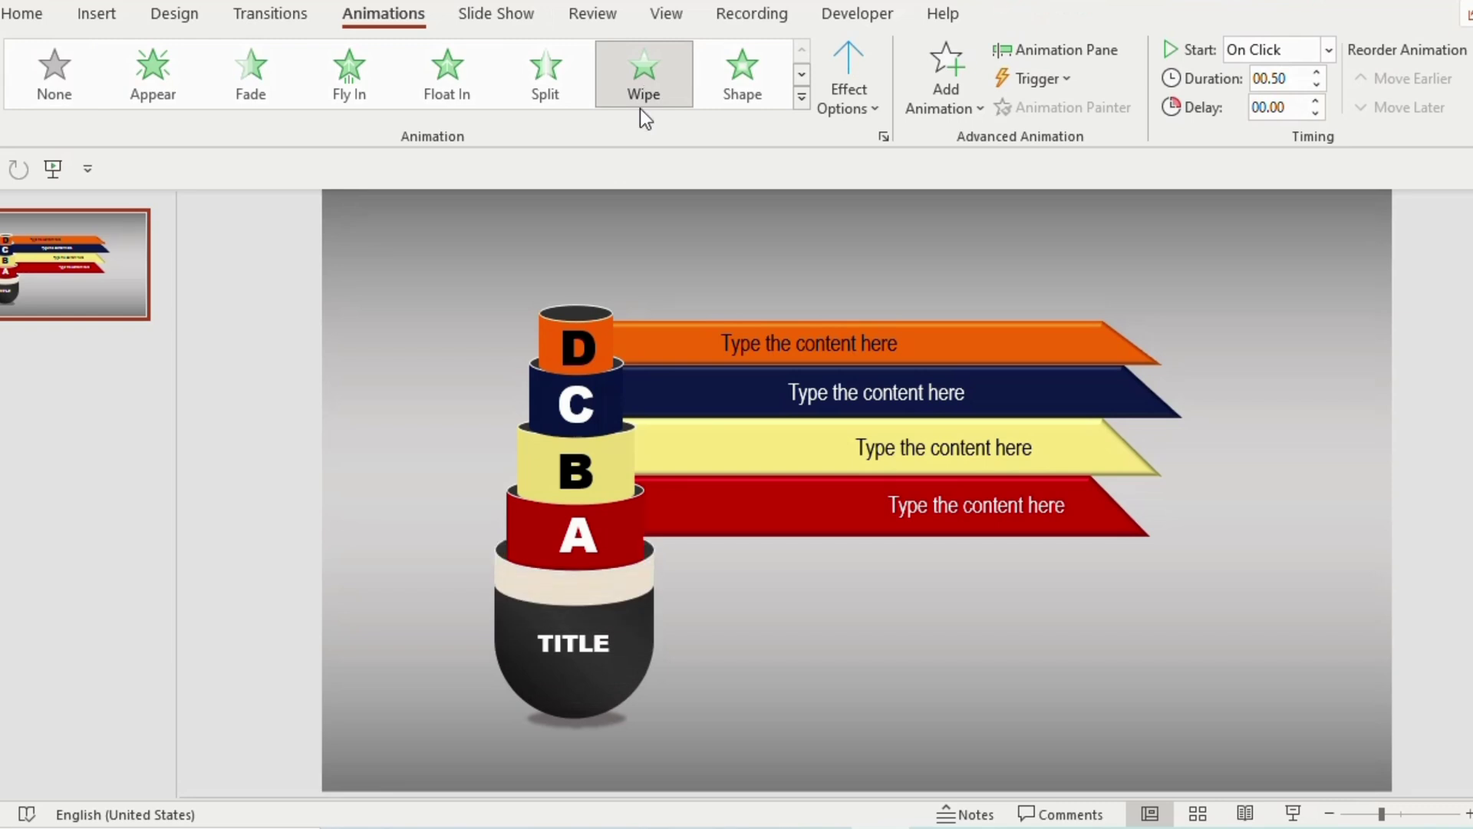
{"action": "left_click", "coordinate": [574, 642]}
{"action": "left_click", "coordinate": [554, 86]}
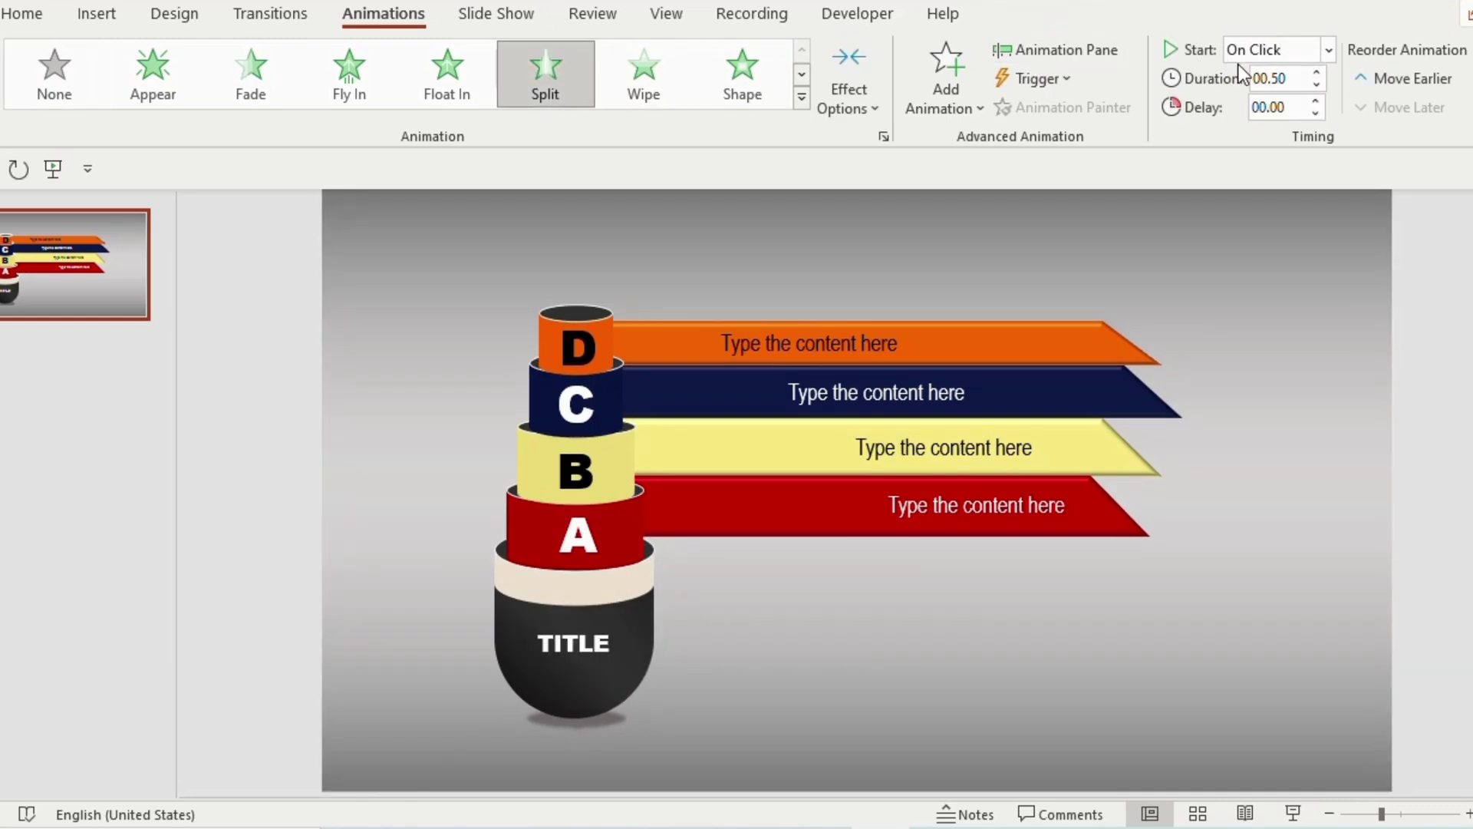
{"action": "left_click", "coordinate": [1328, 50]}
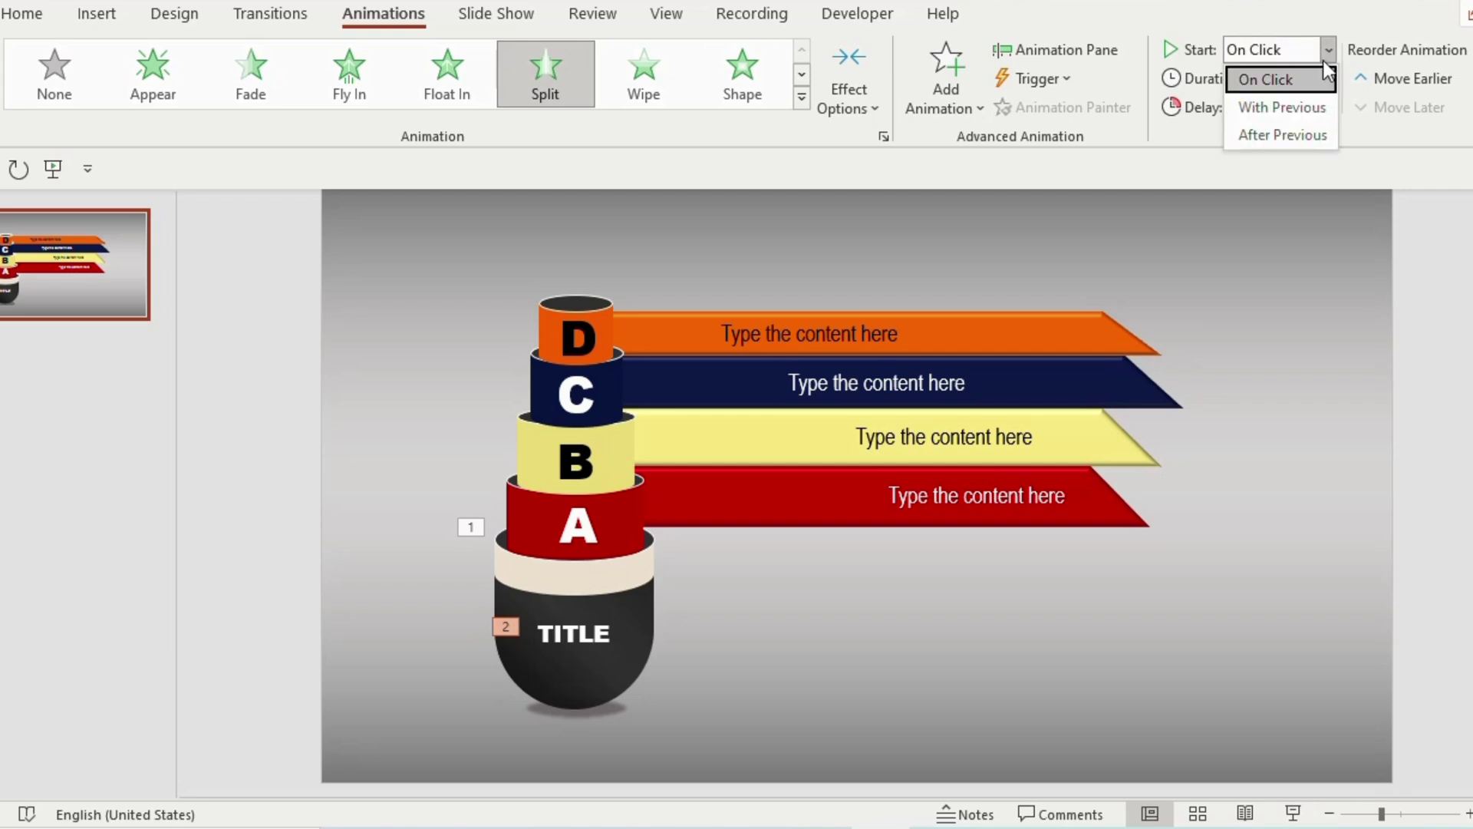
{"action": "left_click", "coordinate": [1285, 135]}
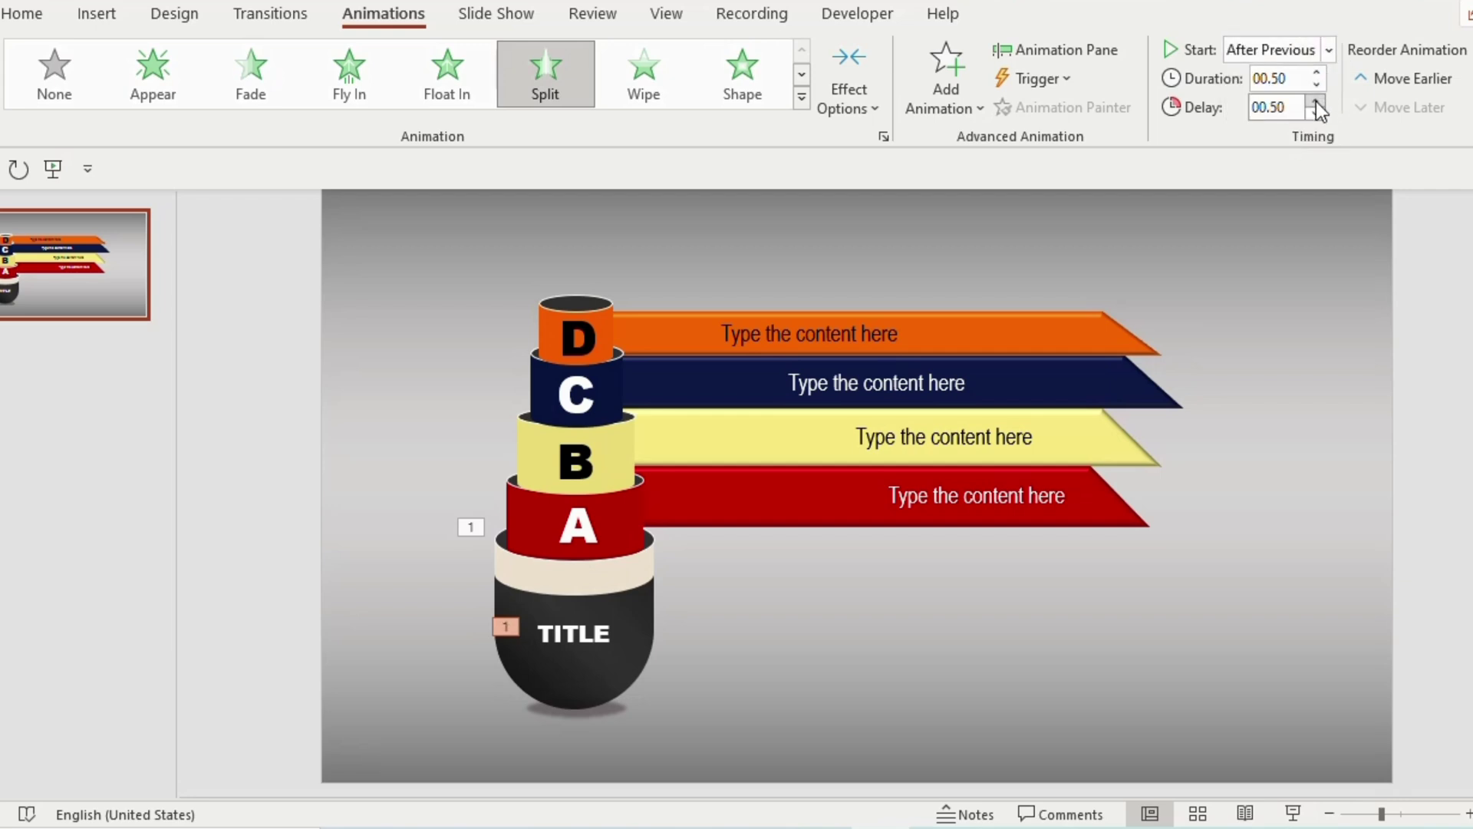
- Give cylinder A a Wipe After Previous and letter A a Split With Previous
{"action": "left_click", "coordinate": [526, 491]}
{"action": "left_click", "coordinate": [644, 90]}
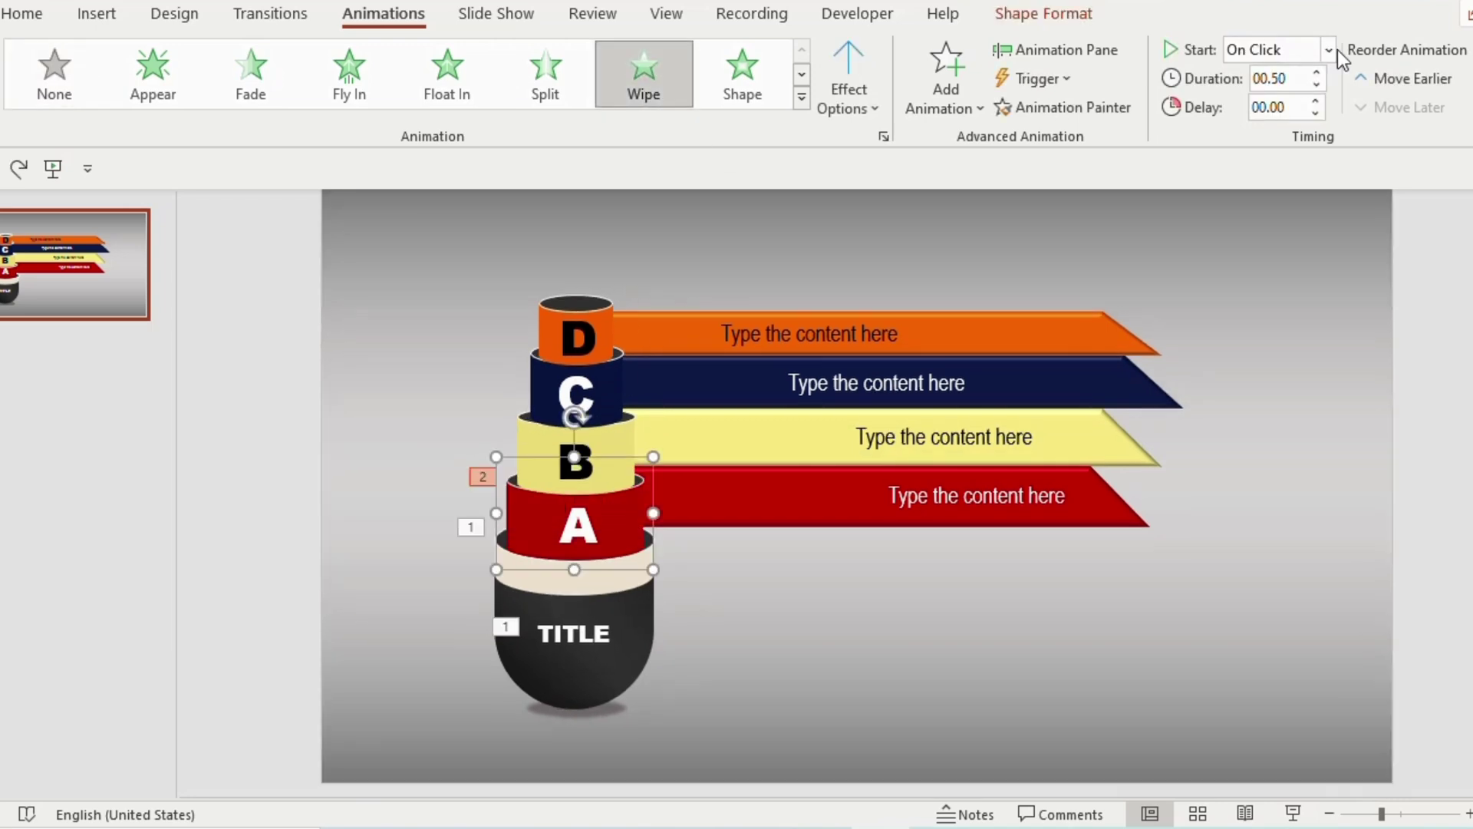
{"action": "left_click", "coordinate": [1332, 49]}
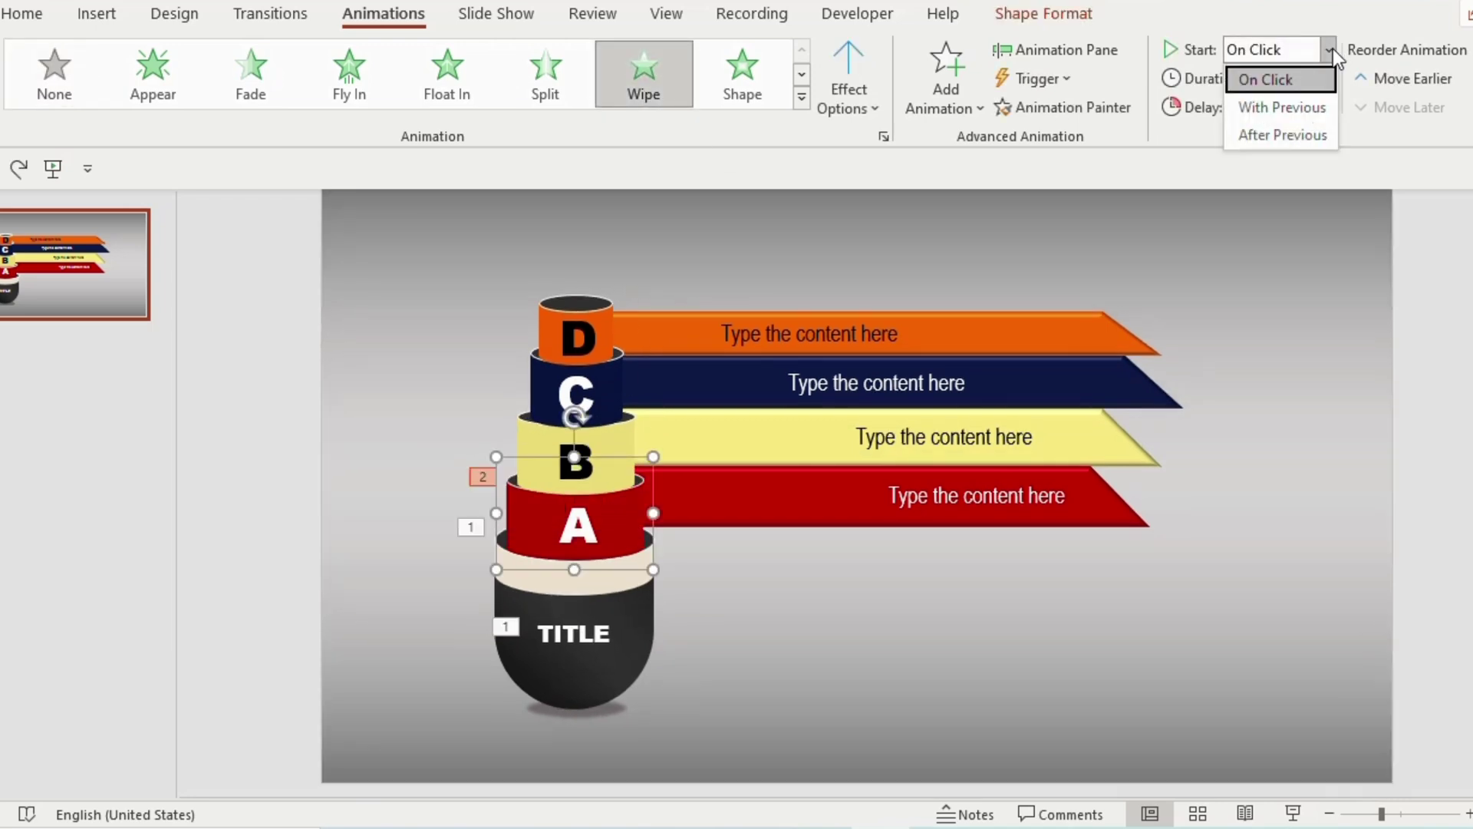
{"action": "left_click", "coordinate": [1297, 134]}
{"action": "left_click", "coordinate": [580, 528]}
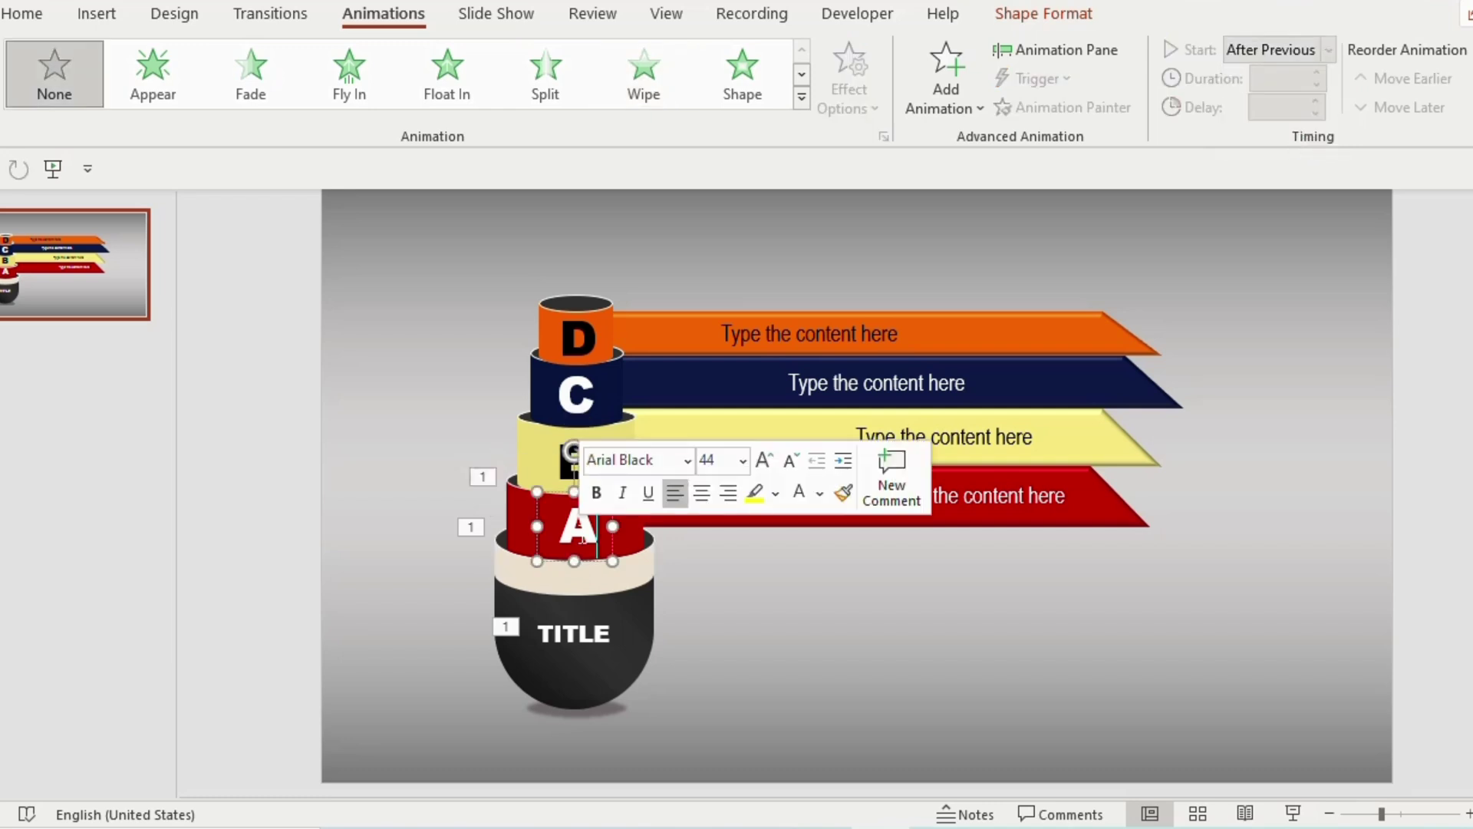
{"action": "left_click", "coordinate": [546, 75]}
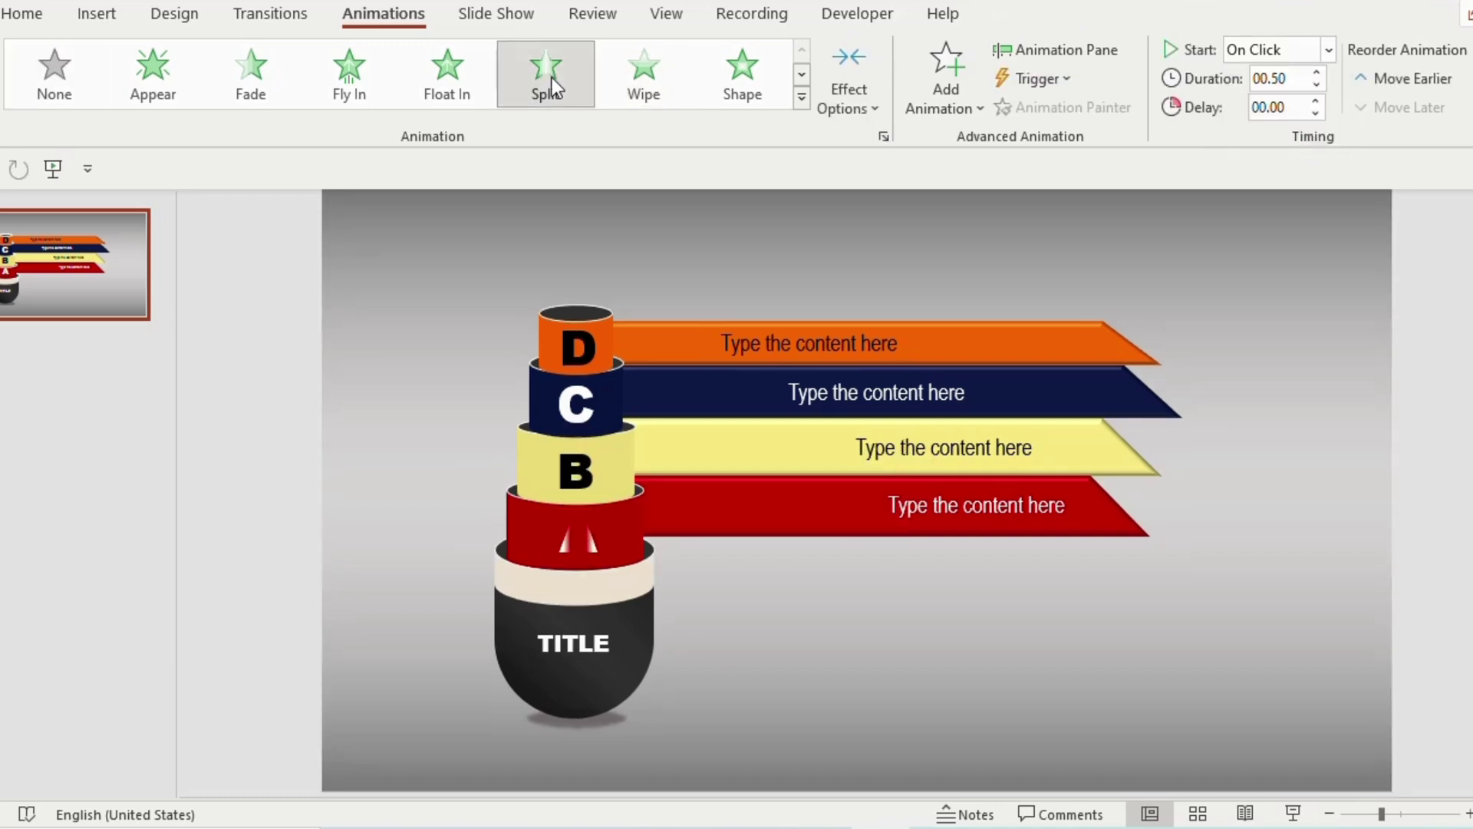
{"action": "left_click", "coordinate": [1329, 51]}
{"action": "left_click", "coordinate": [1301, 107]}
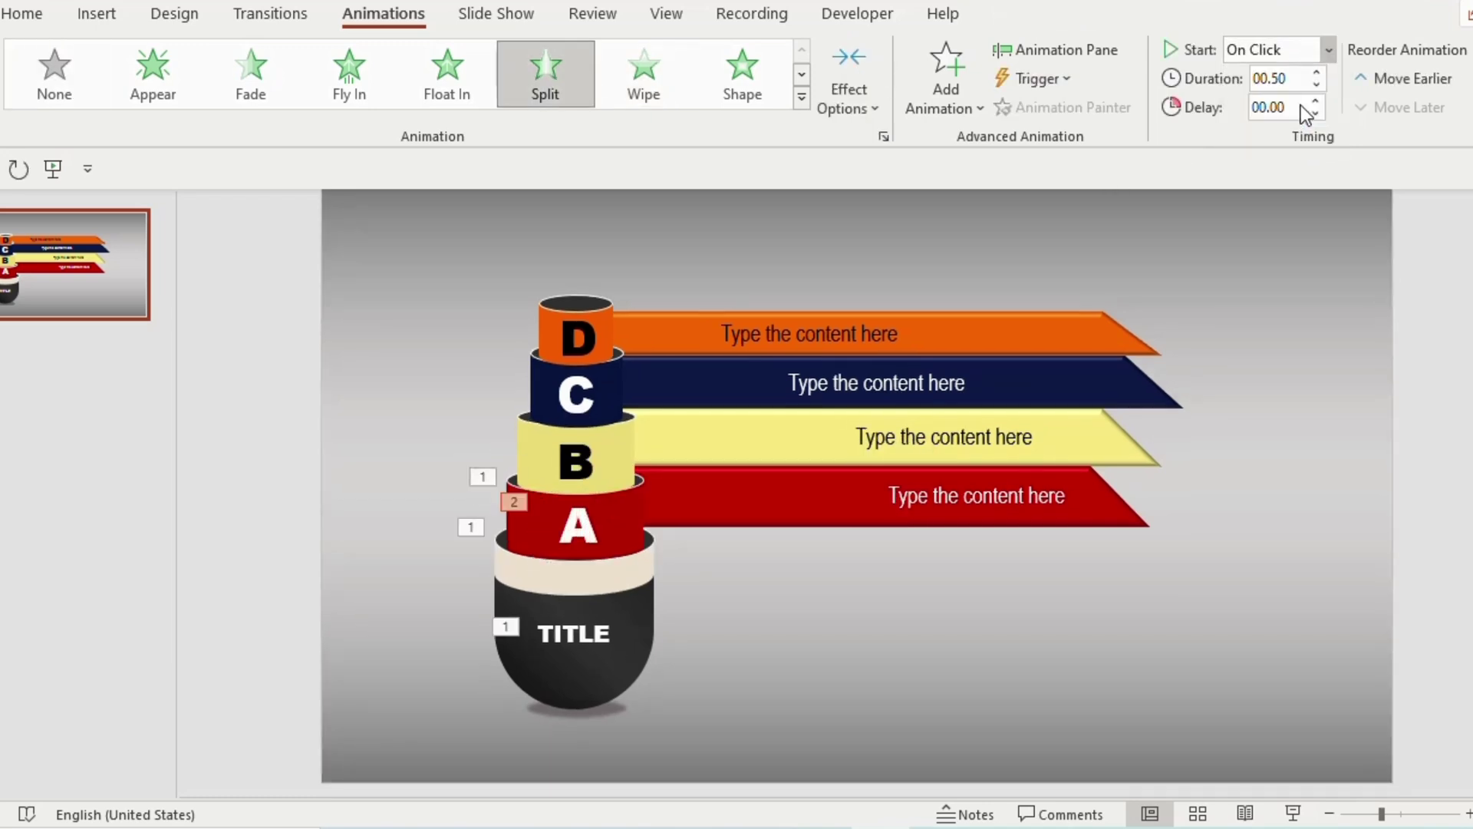
- Apply the Stretch entrance effect to the red ribbon
{"action": "left_click", "coordinate": [779, 485]}
{"action": "left_click", "coordinate": [946, 77]}
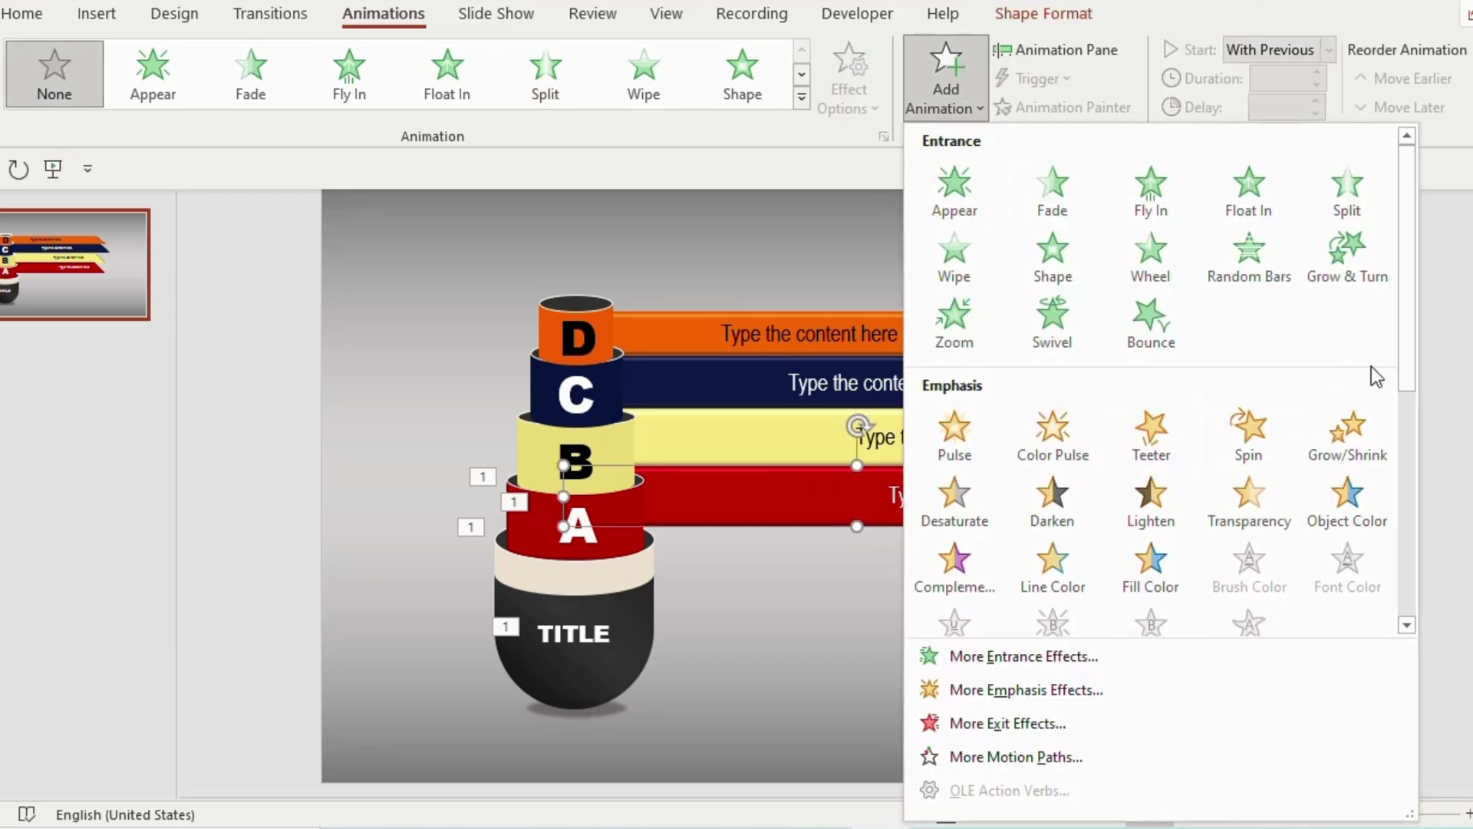
{"action": "left_click_drag", "start_coordinate": [1410, 362], "coordinate": [1407, 460]}
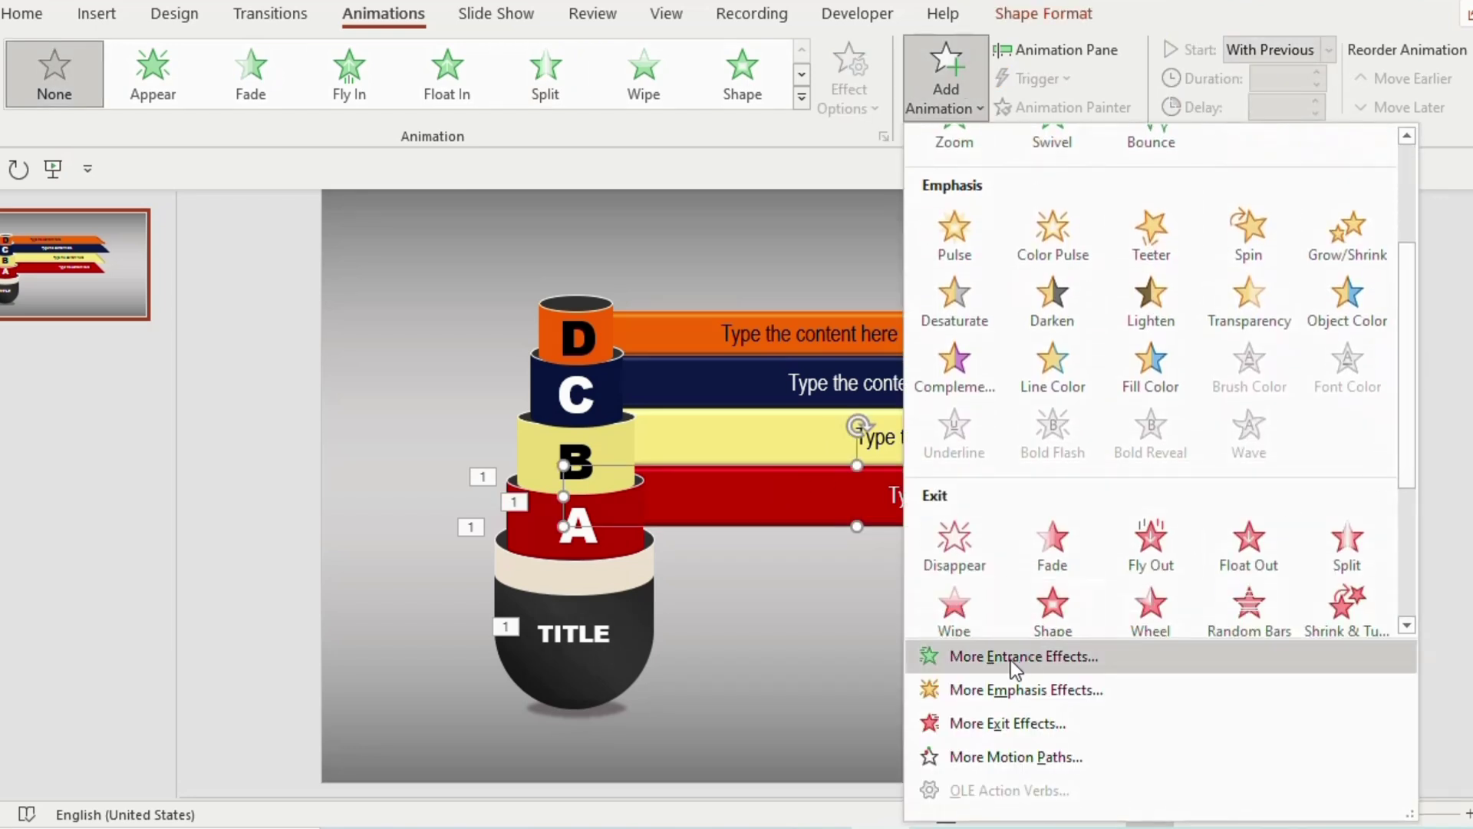
{"action": "left_click", "coordinate": [1035, 662]}
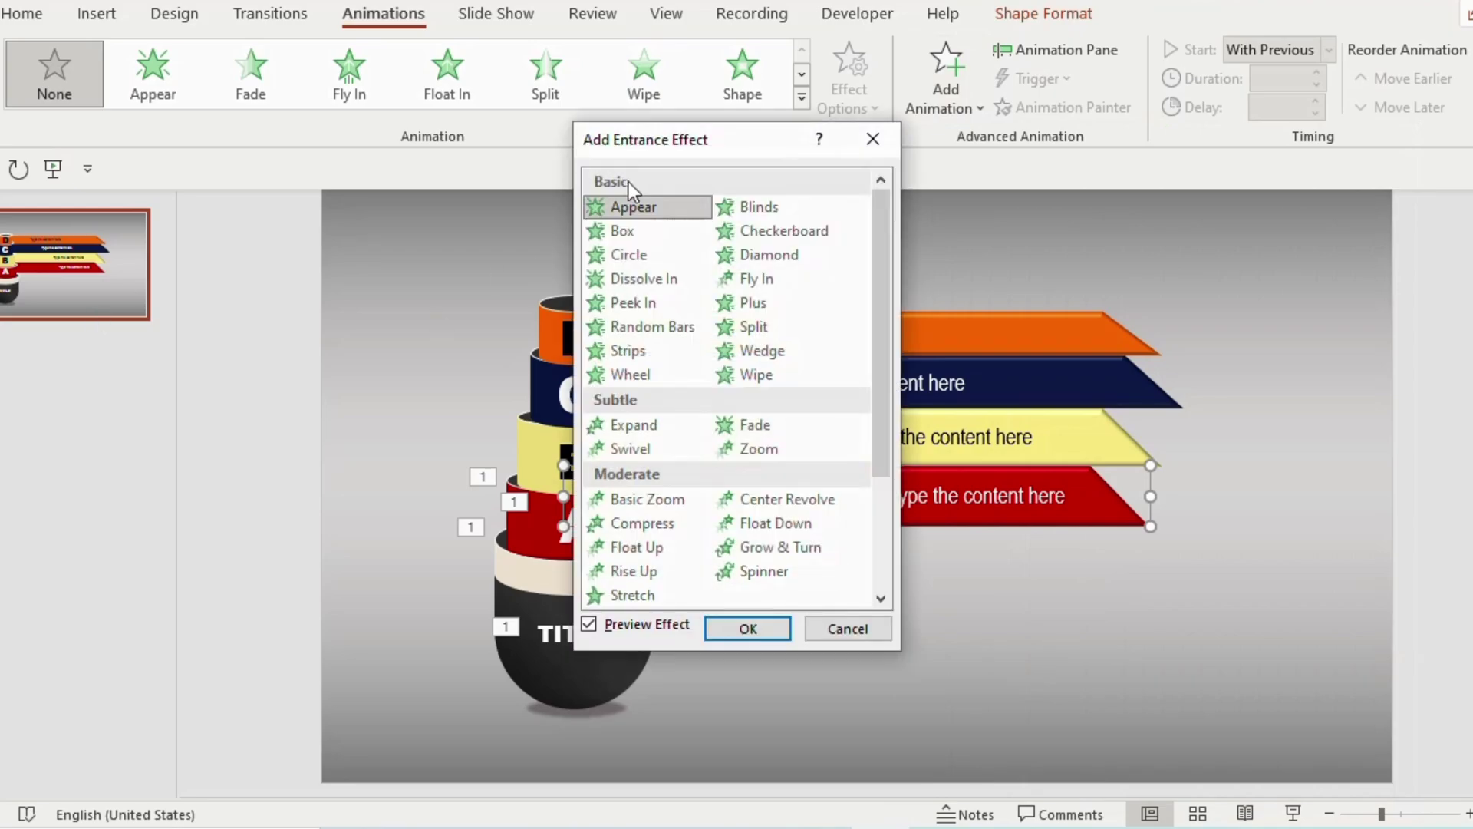
{"action": "left_click_drag", "start_coordinate": [679, 128], "coordinate": [157, 108]}
{"action": "left_click_drag", "start_coordinate": [363, 383], "coordinate": [364, 479]}
{"action": "left_click", "coordinate": [122, 403]}
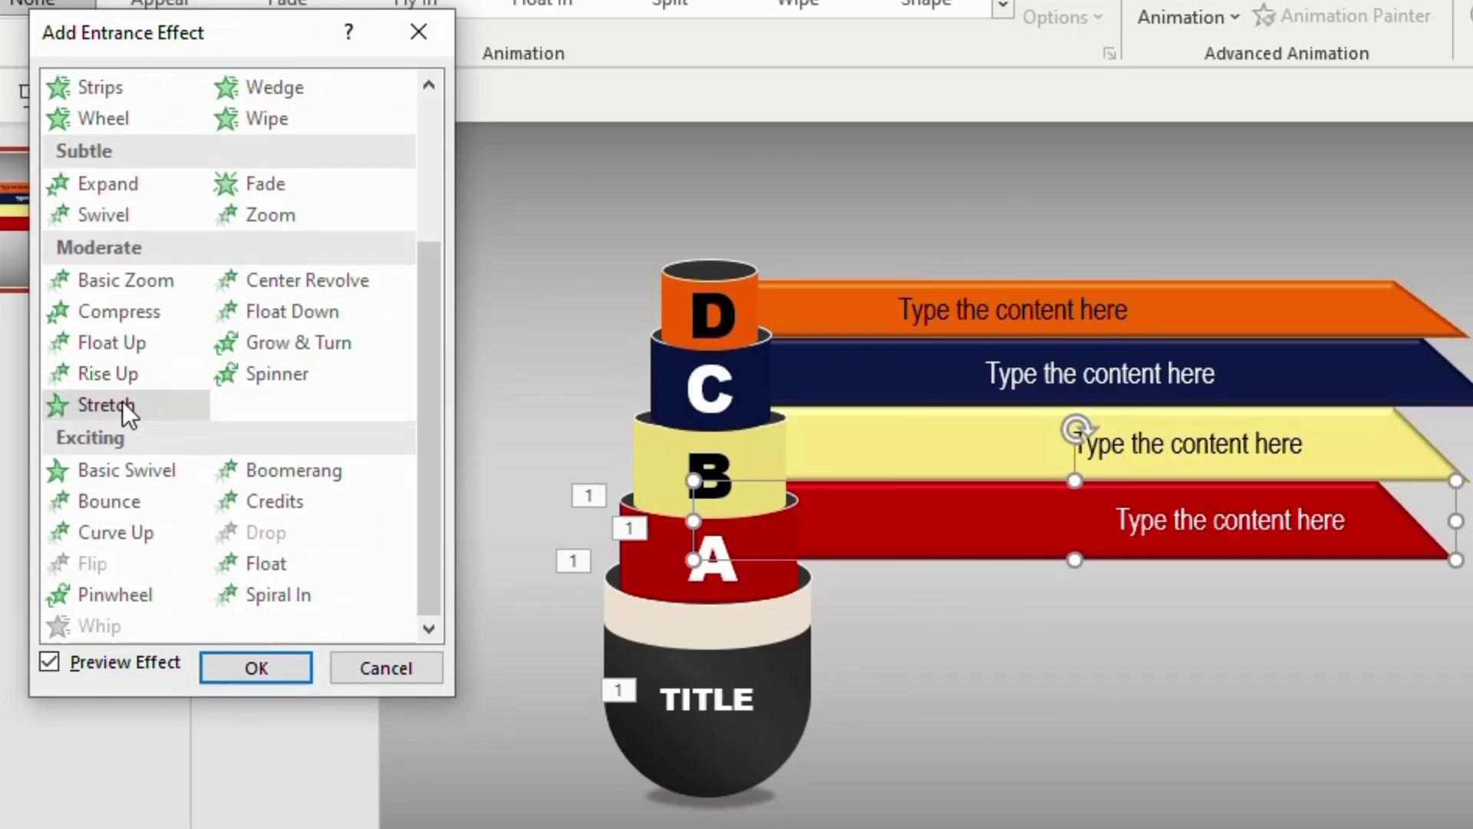
{"action": "left_click", "coordinate": [122, 400]}
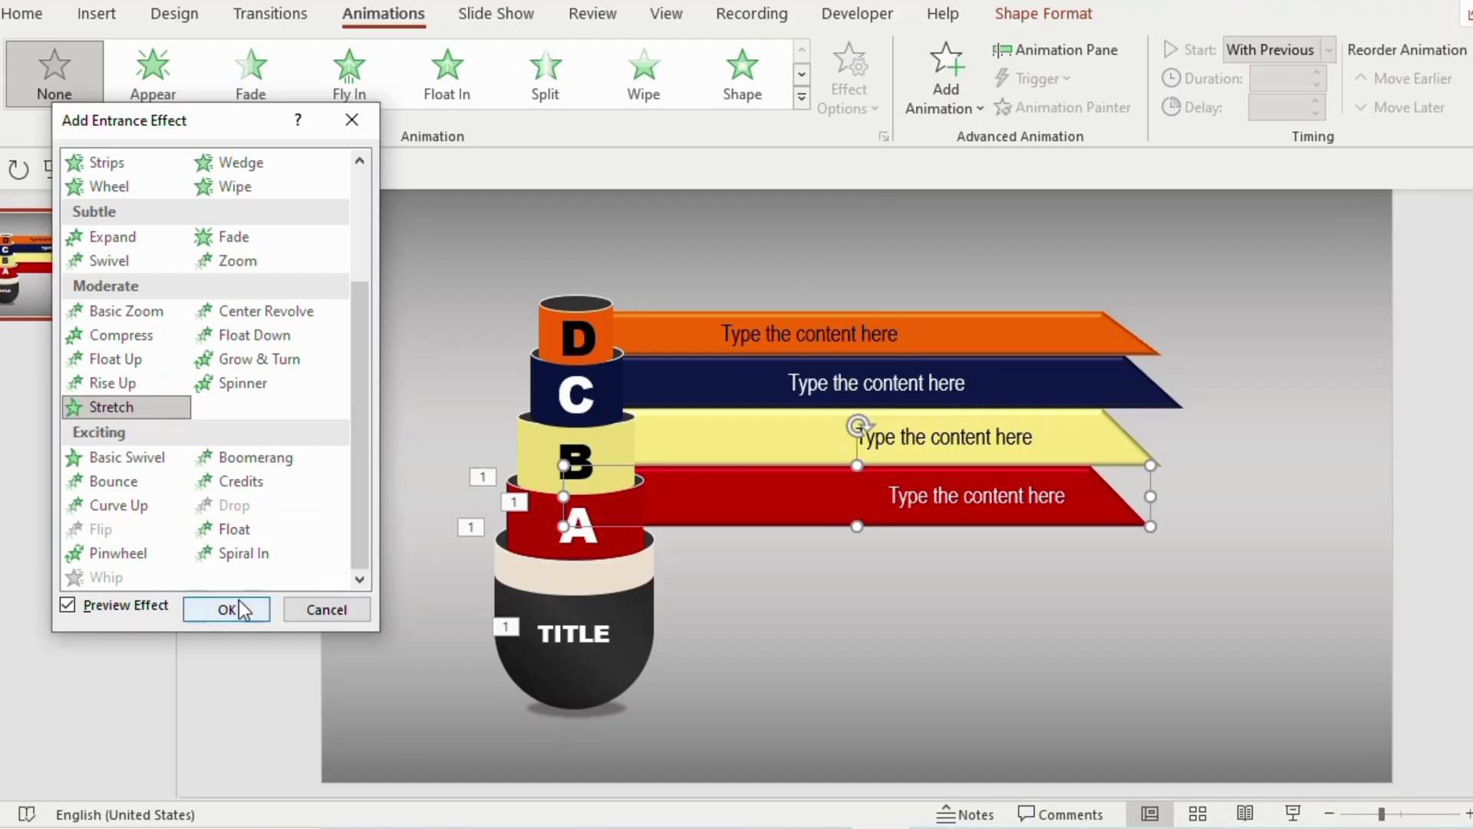
{"action": "left_click", "coordinate": [227, 610]}
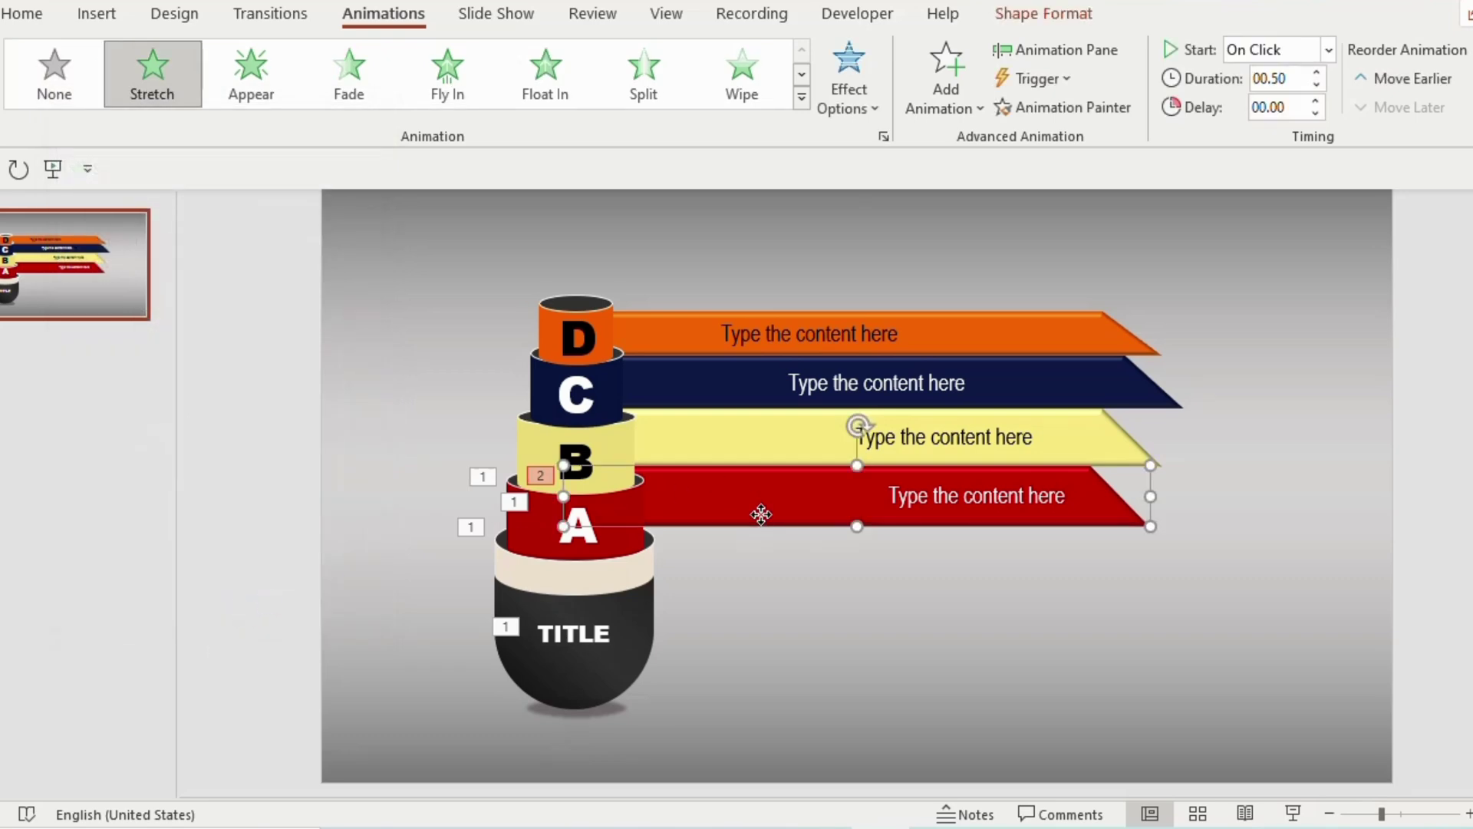
- Set the ribbon's Stretch to From Left, starting After Previous
{"action": "left_click", "coordinate": [882, 92]}
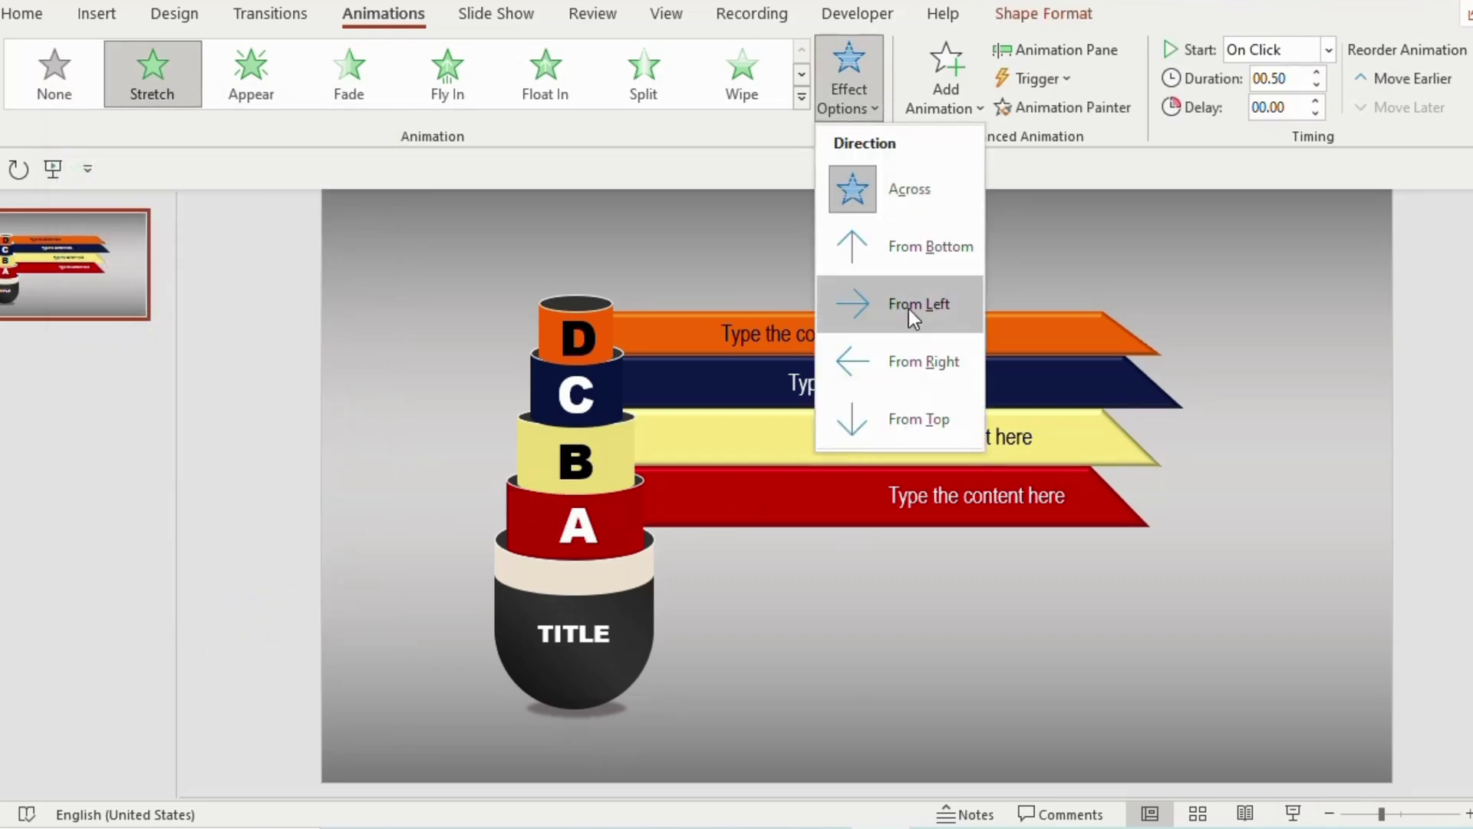
{"action": "left_click", "coordinate": [909, 309]}
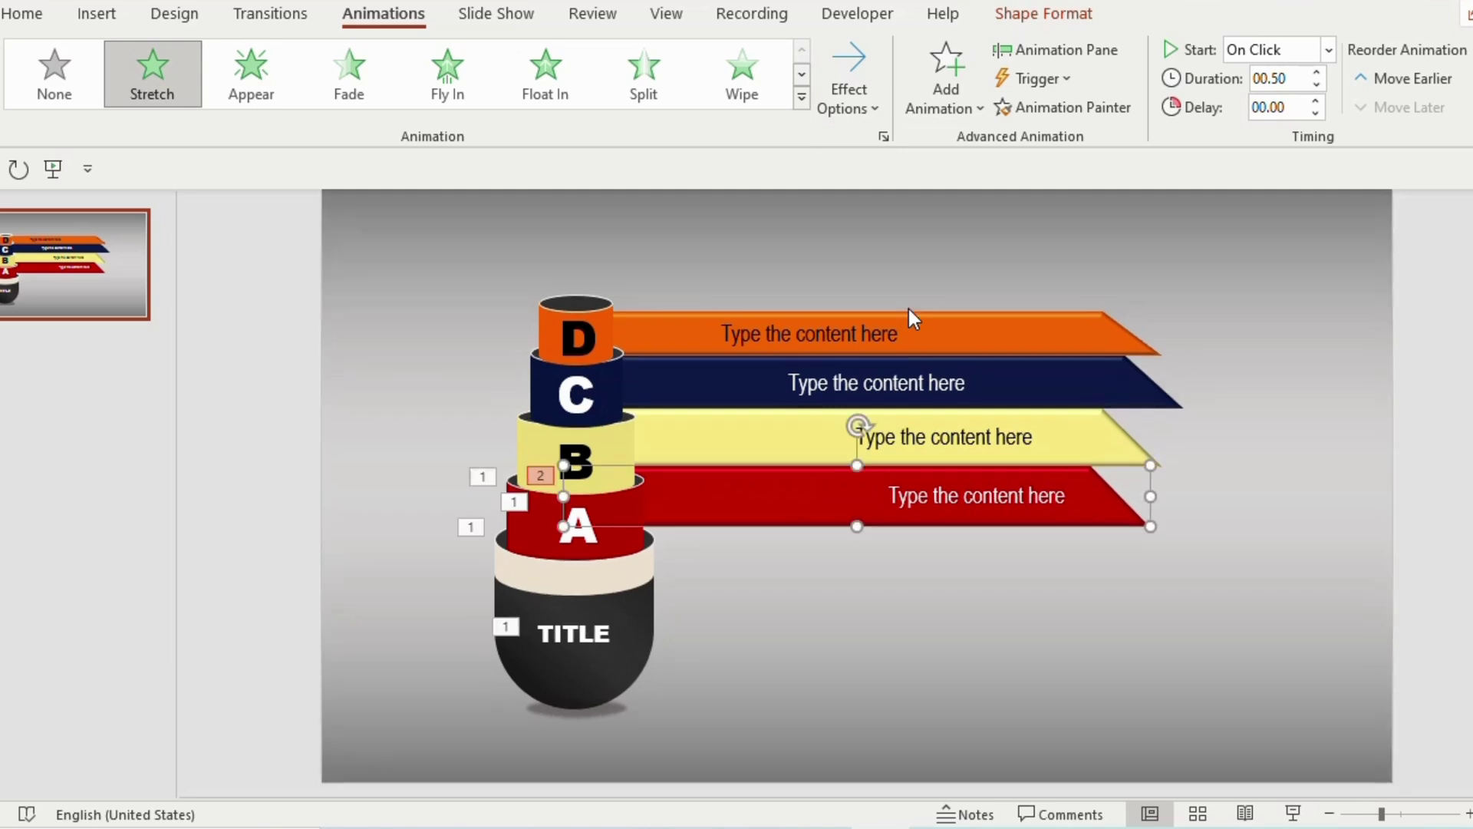
{"action": "left_click", "coordinate": [1328, 49]}
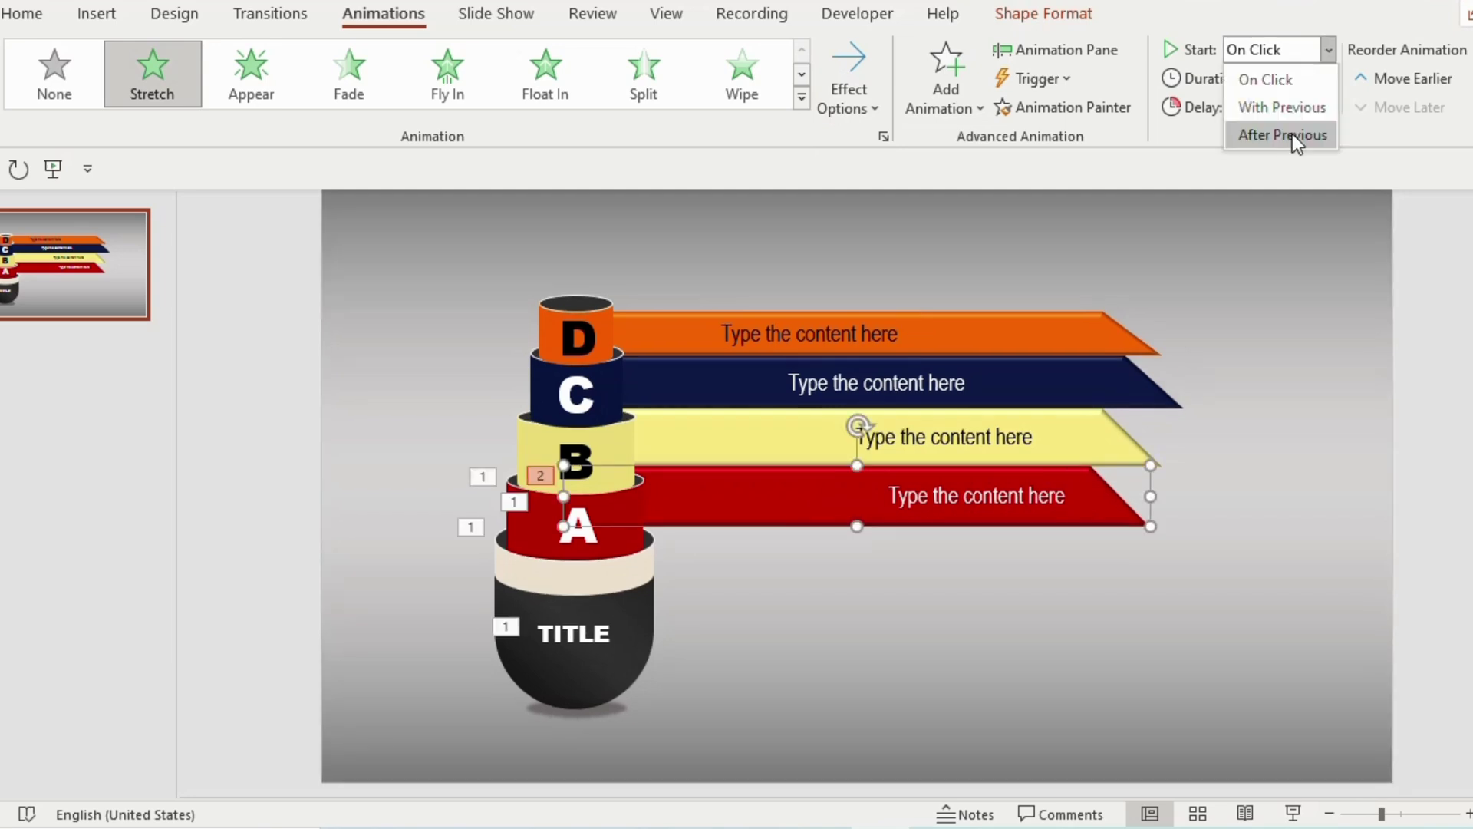
{"action": "left_click", "coordinate": [1292, 134]}
- Give the ribbon's text a Split entrance starting After Previous
{"action": "left_click", "coordinate": [995, 497]}
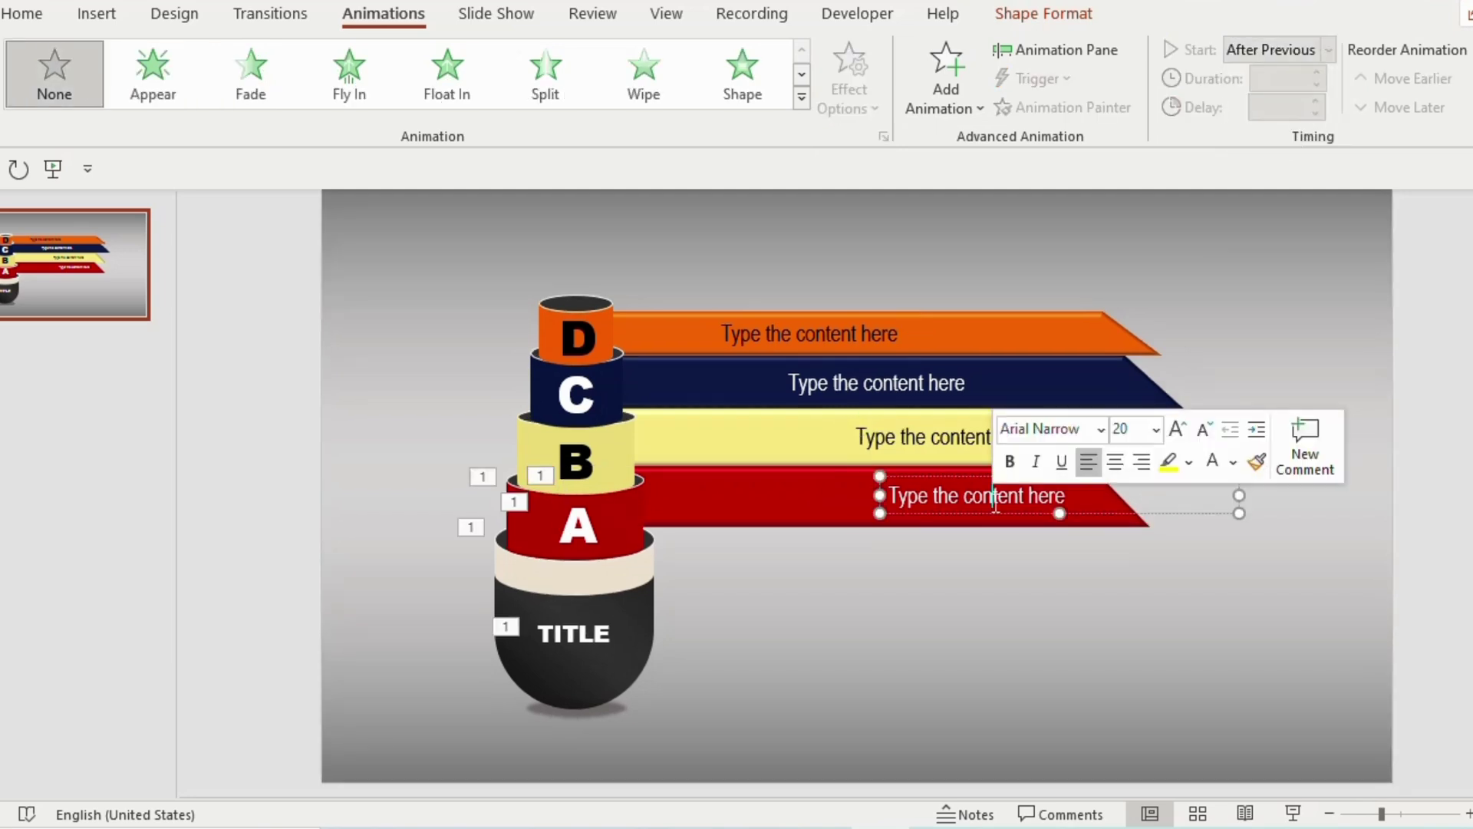
{"action": "left_click", "coordinate": [551, 79]}
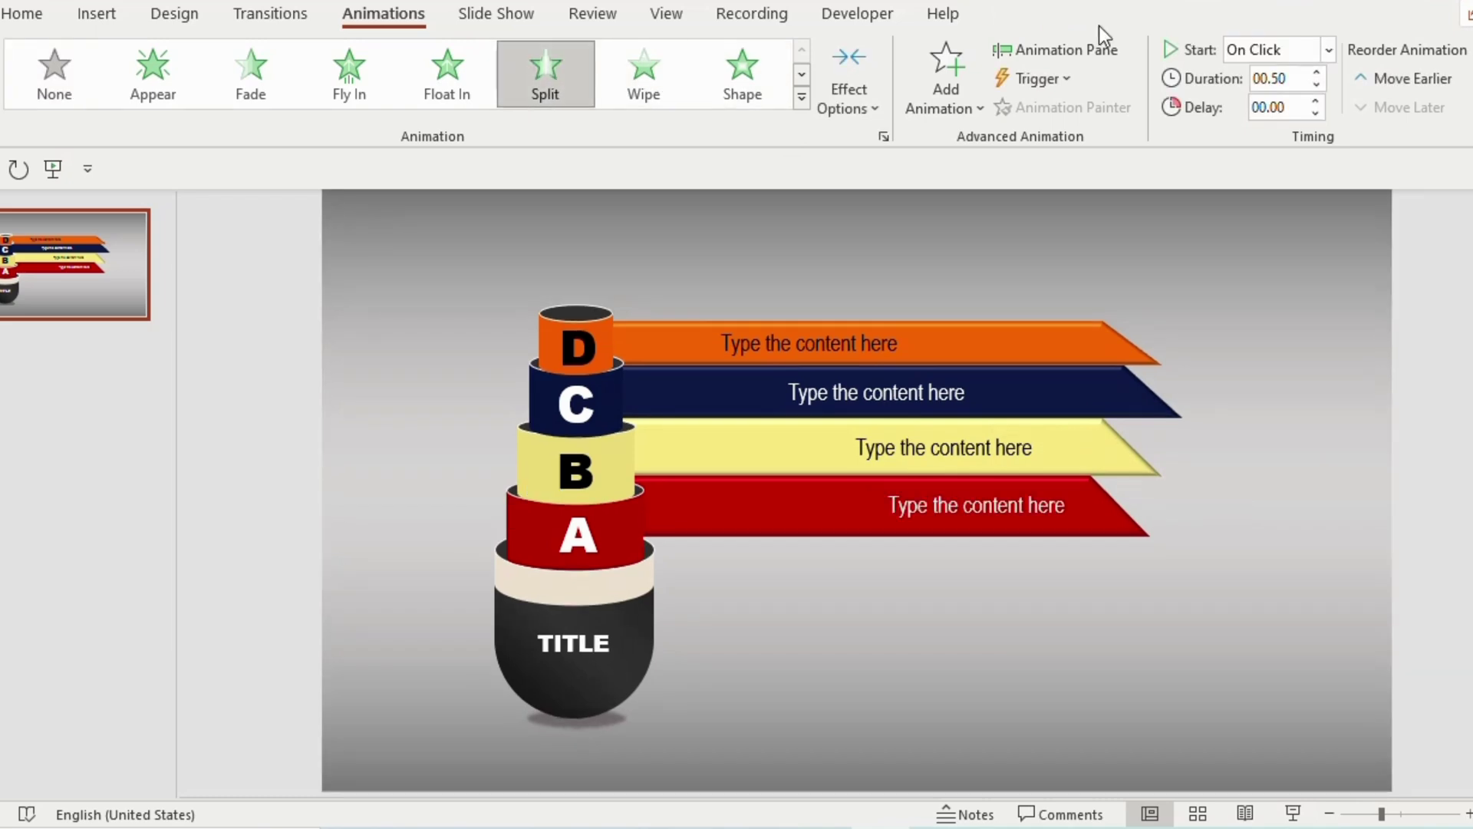
{"action": "left_click", "coordinate": [1296, 138]}
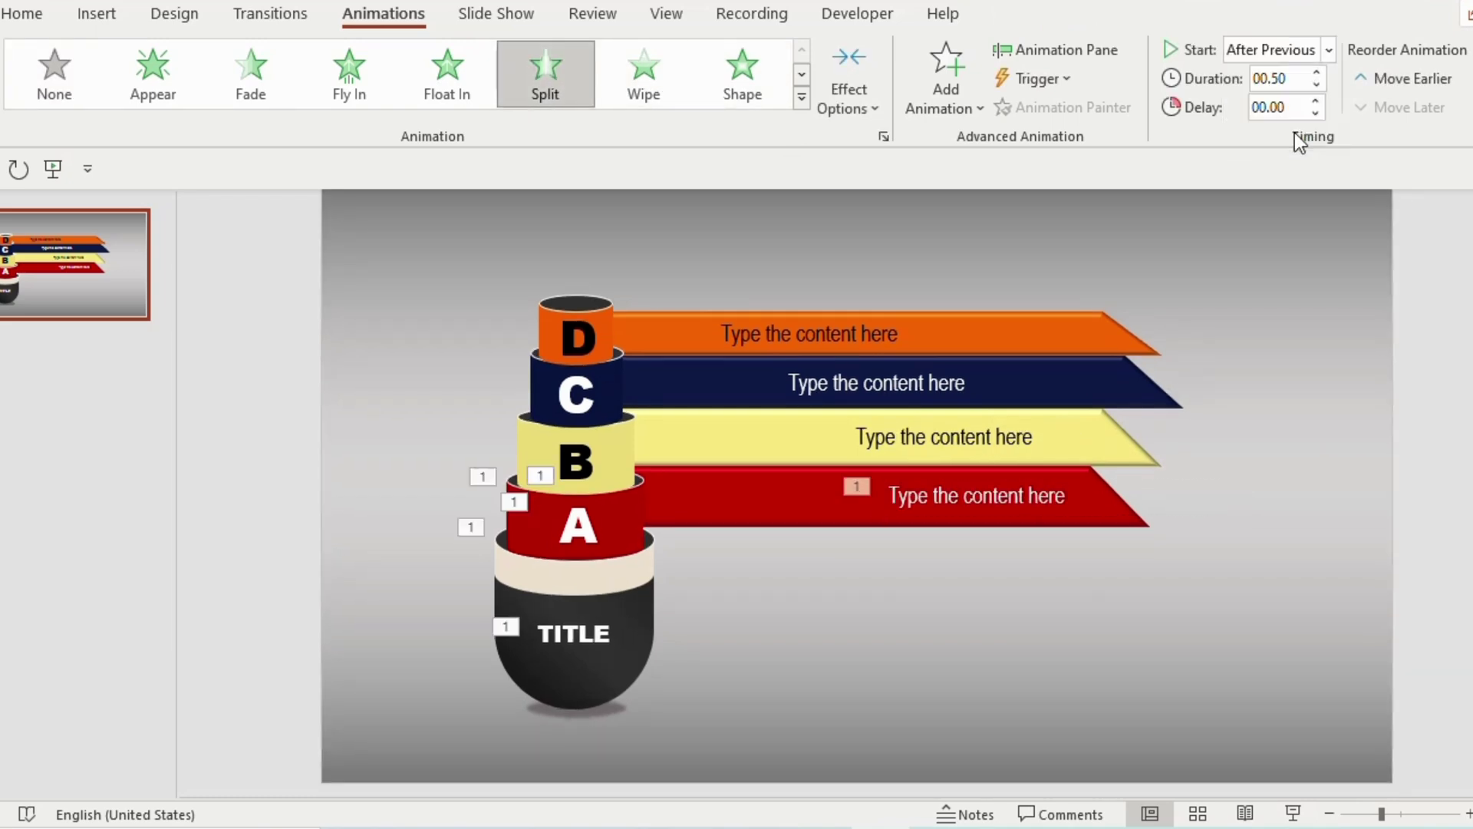